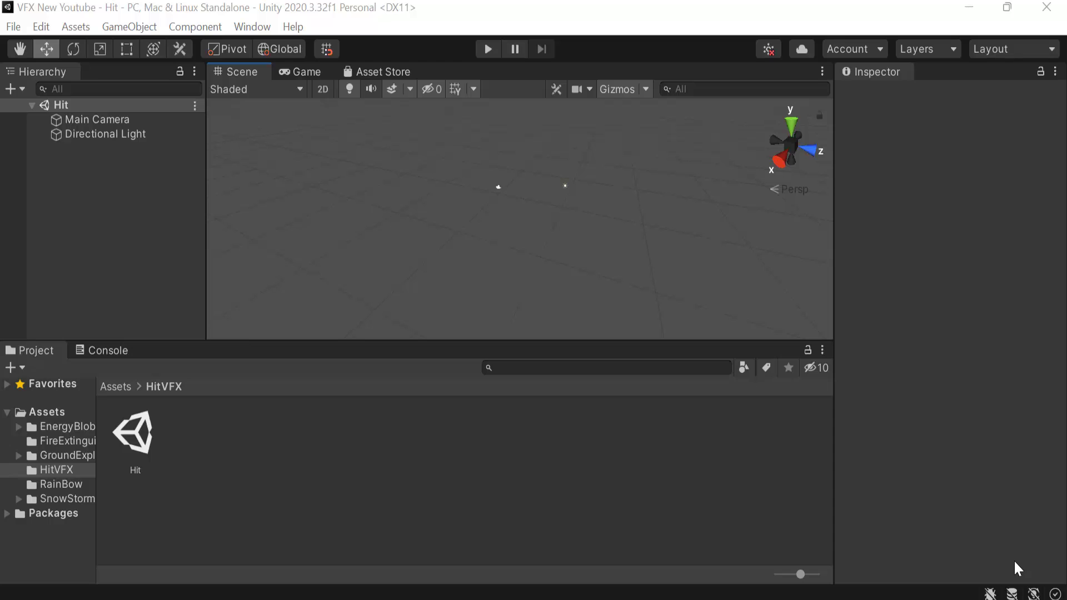
Step: Preview the finished hit effect, then create a new Particle System in the Hierarchy
left_click(492, 52)
right_click(103, 210)
mouse_move(209, 478)
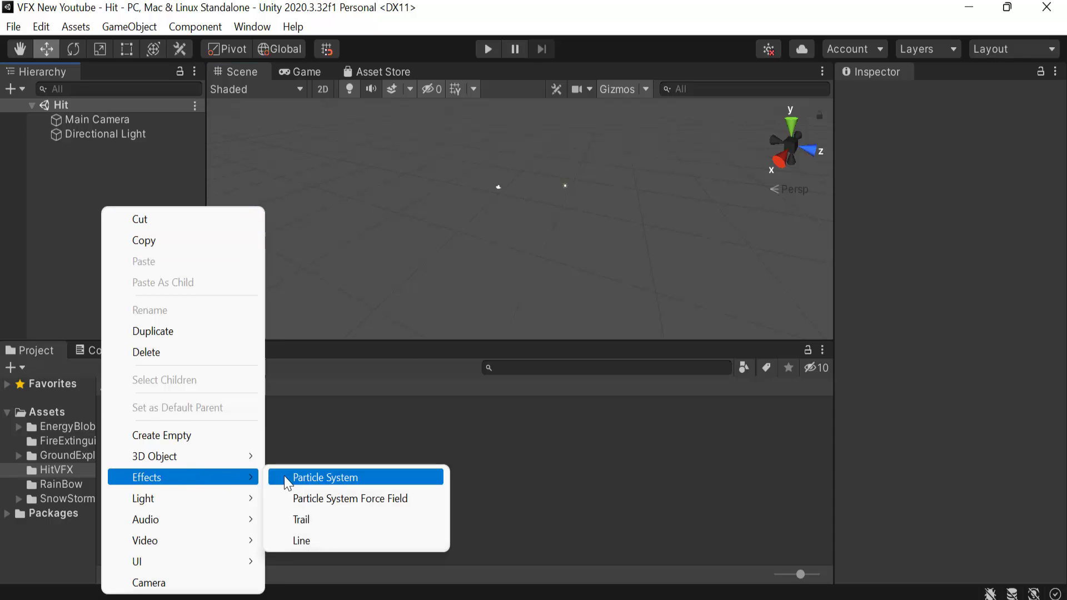
left_click(287, 478)
Step: Rename the particle system to Hit_PS and reset its Transform to the origin
left_click(991, 96)
type("H")
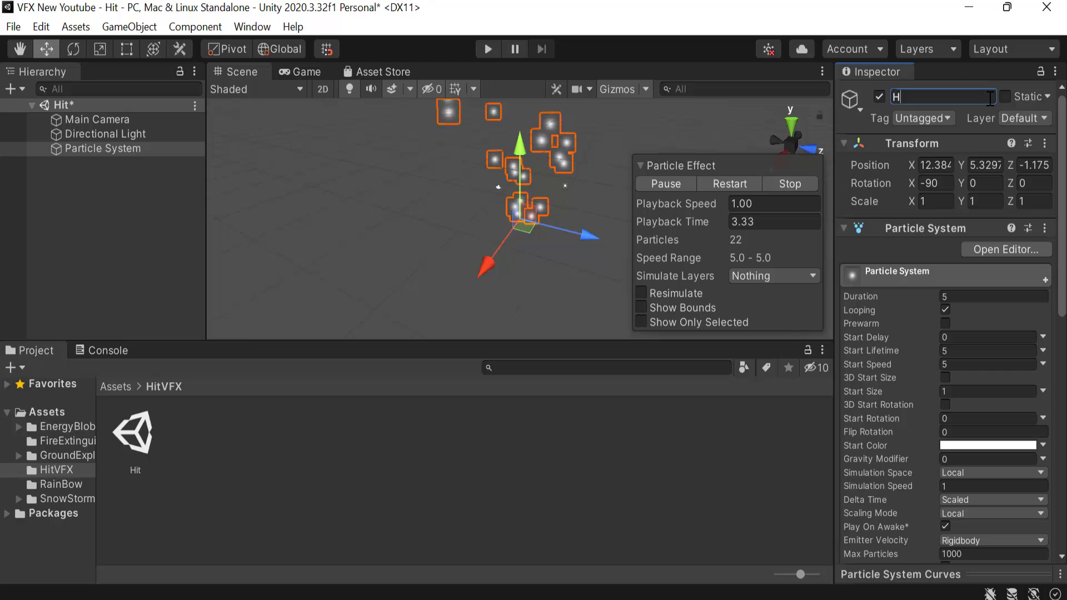
type("it_PS")
key("Return")
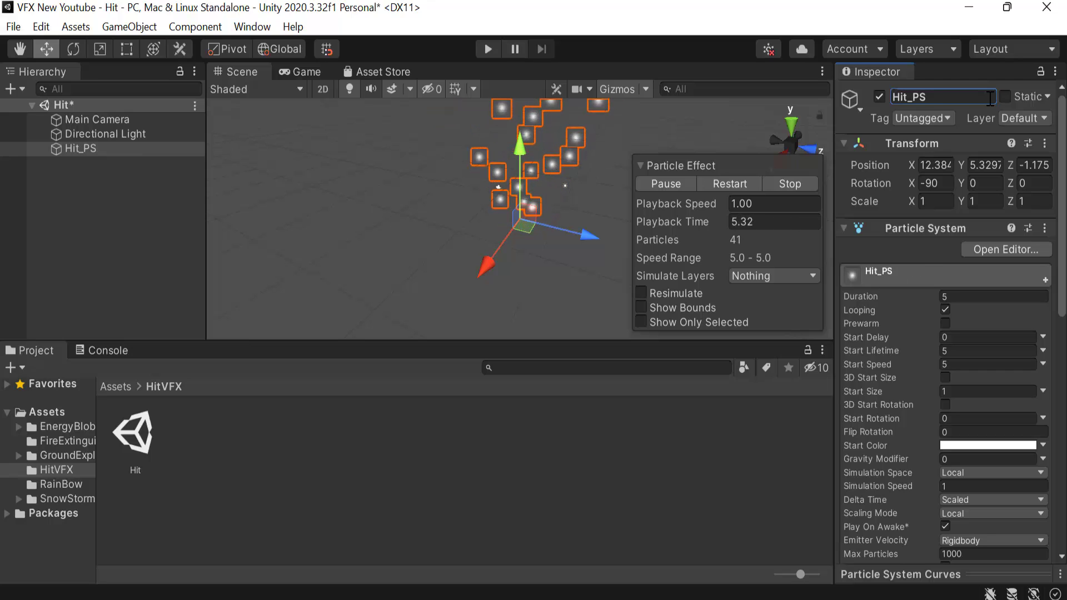
left_click(1044, 144)
left_click(917, 161)
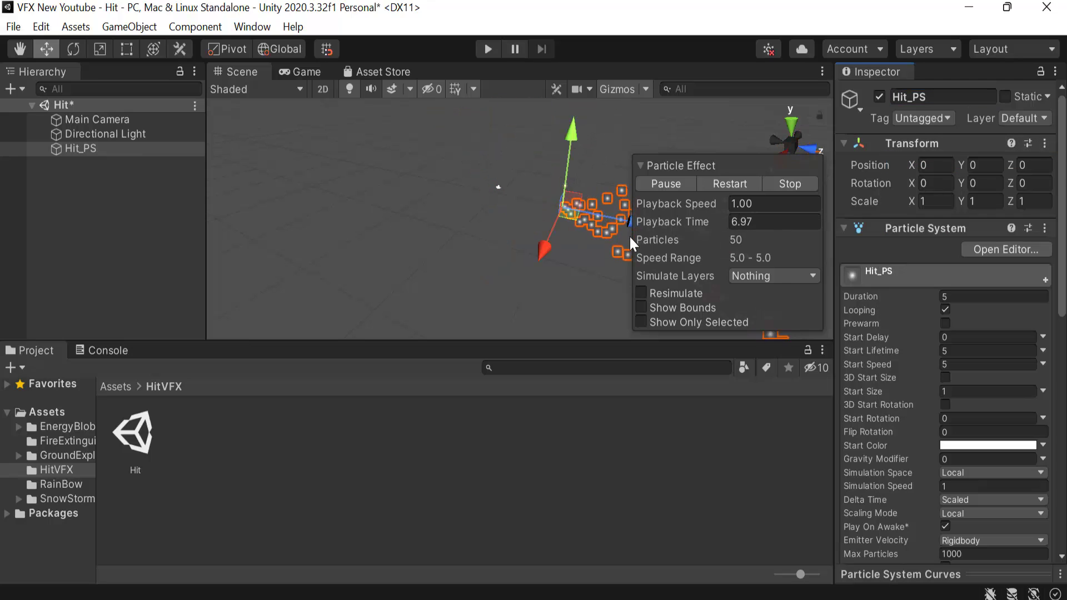
Step: Dock the Game view at the bottom right beside the project files, recentering the scene
left_click_drag(303, 72, 801, 573)
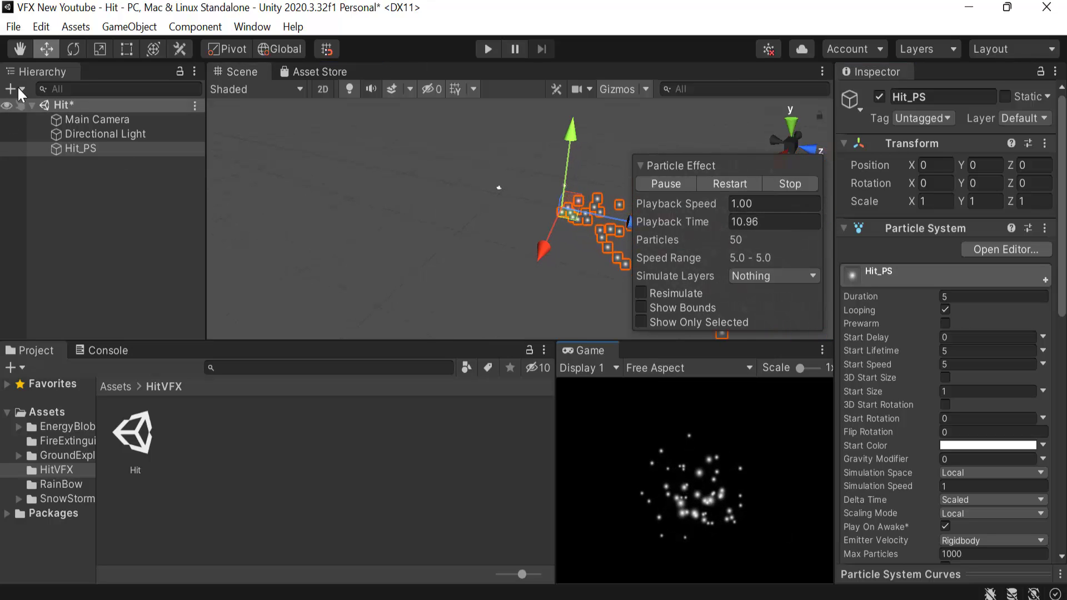
middle_click_drag(579, 235, 474, 235)
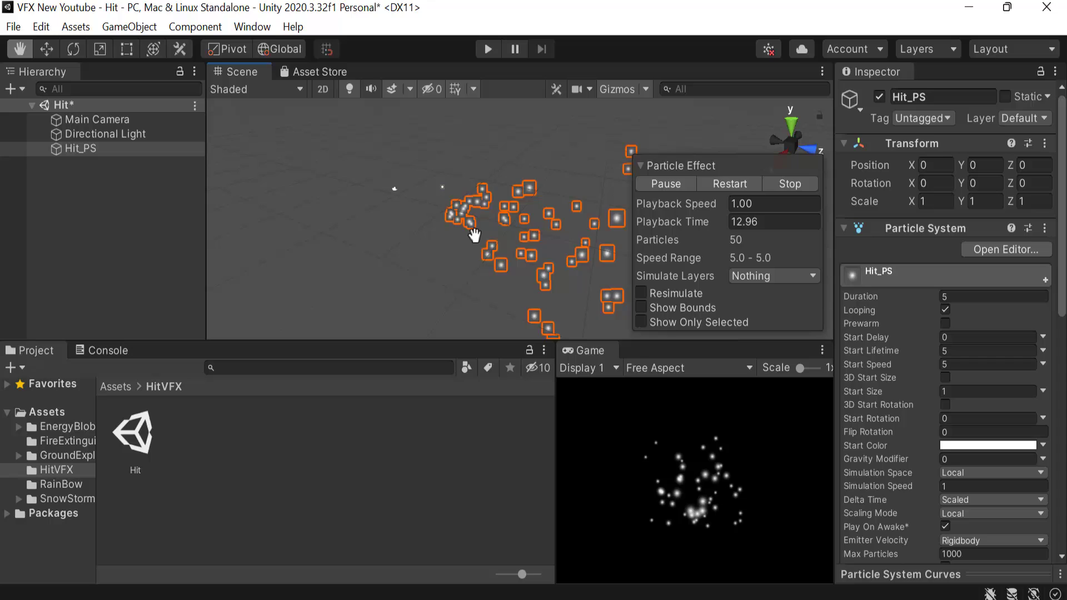
key("w")
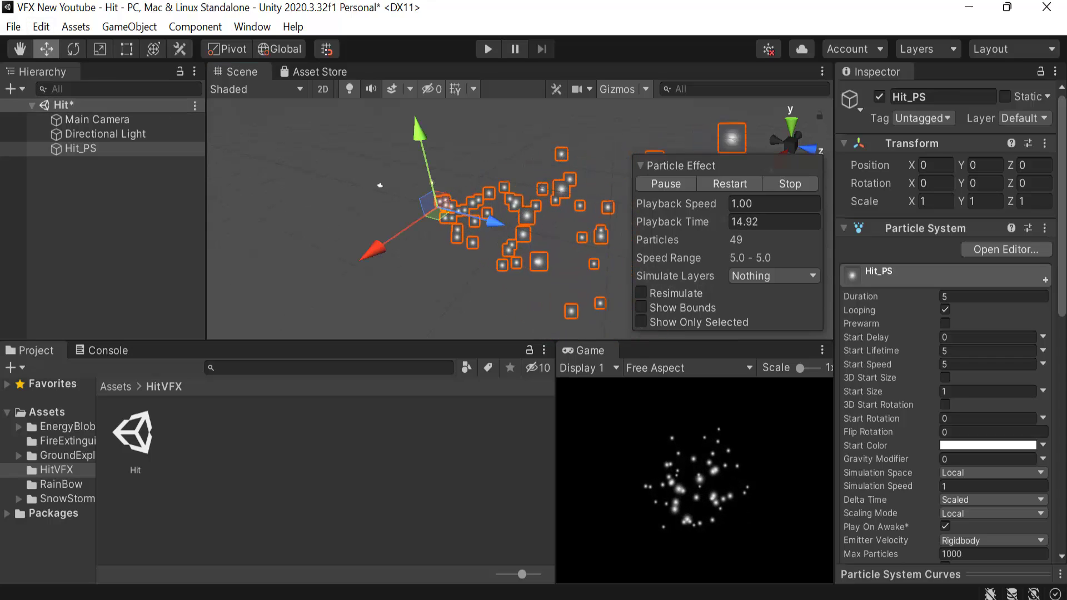
scroll(953, 456, "down", 10)
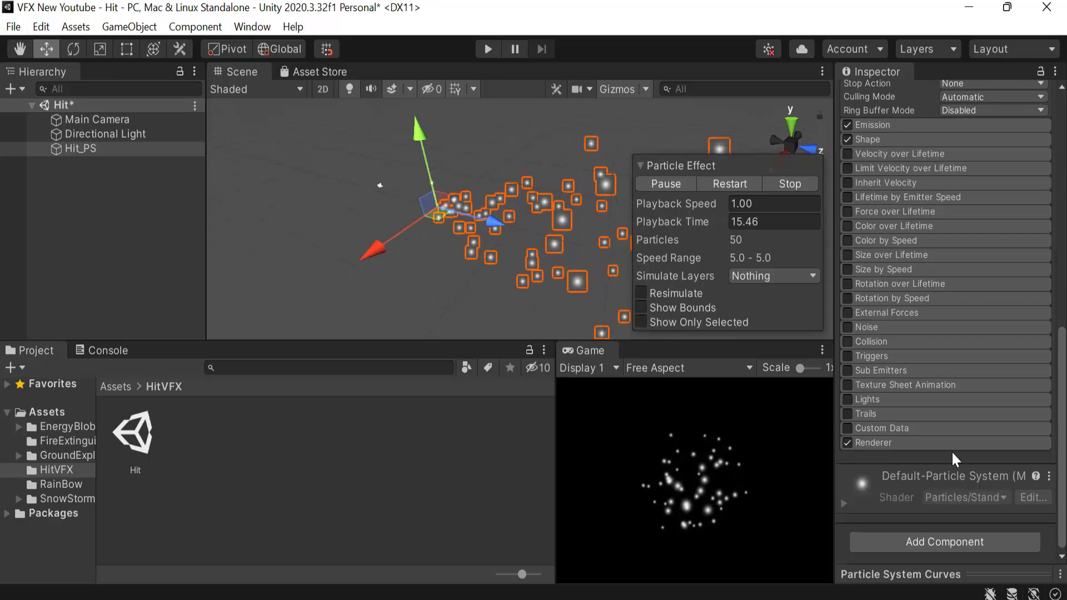
Step: Add a child particle system named Sparks under Hit_PS
right_click(104, 149)
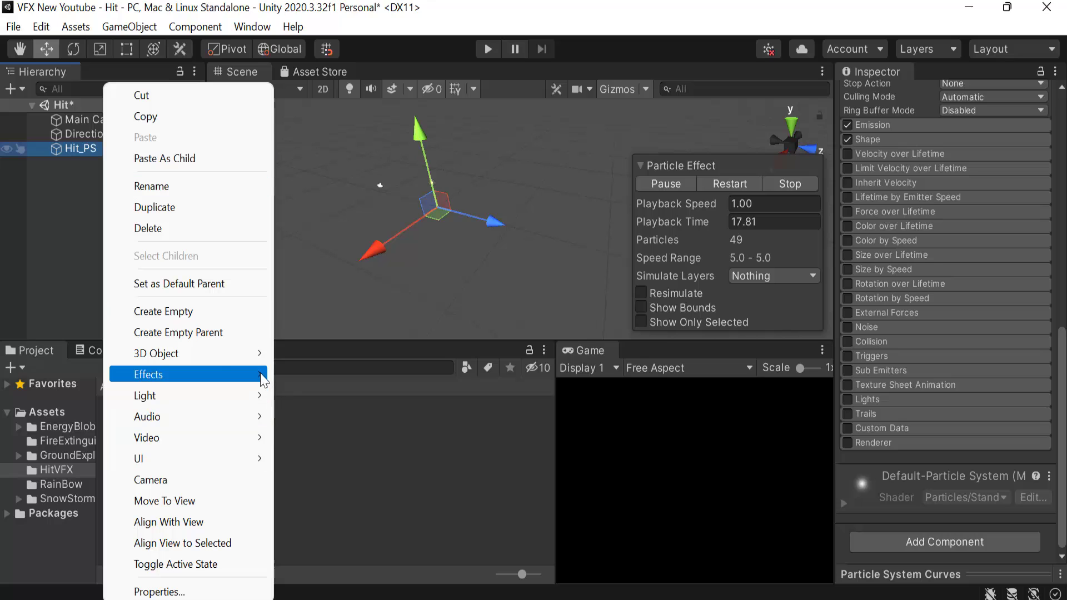
mouse_move(263, 380)
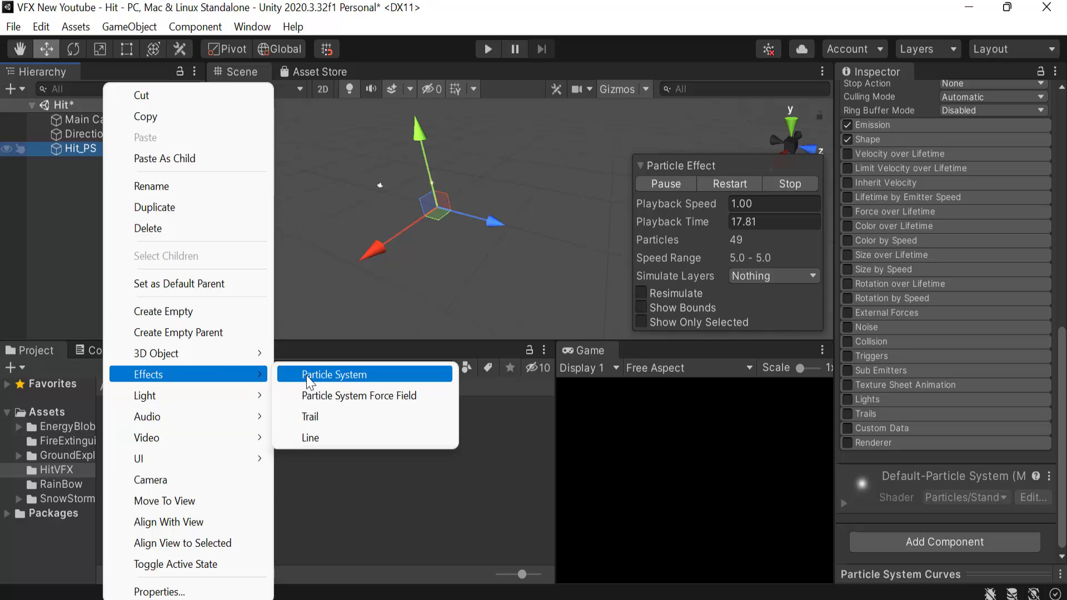
left_click(307, 380)
left_click(928, 97)
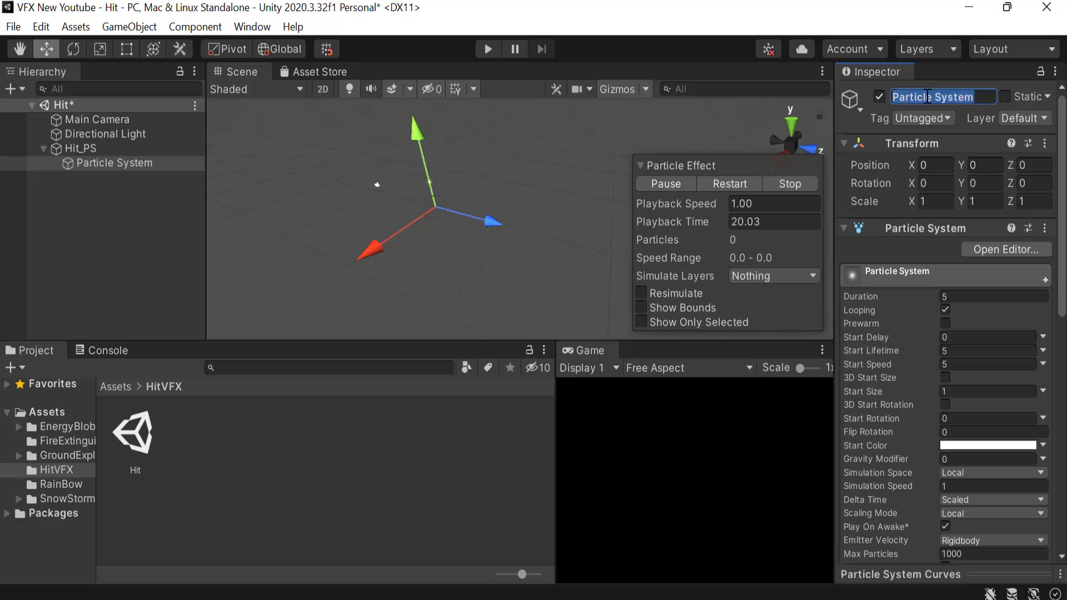
type("Sparks")
key("Return")
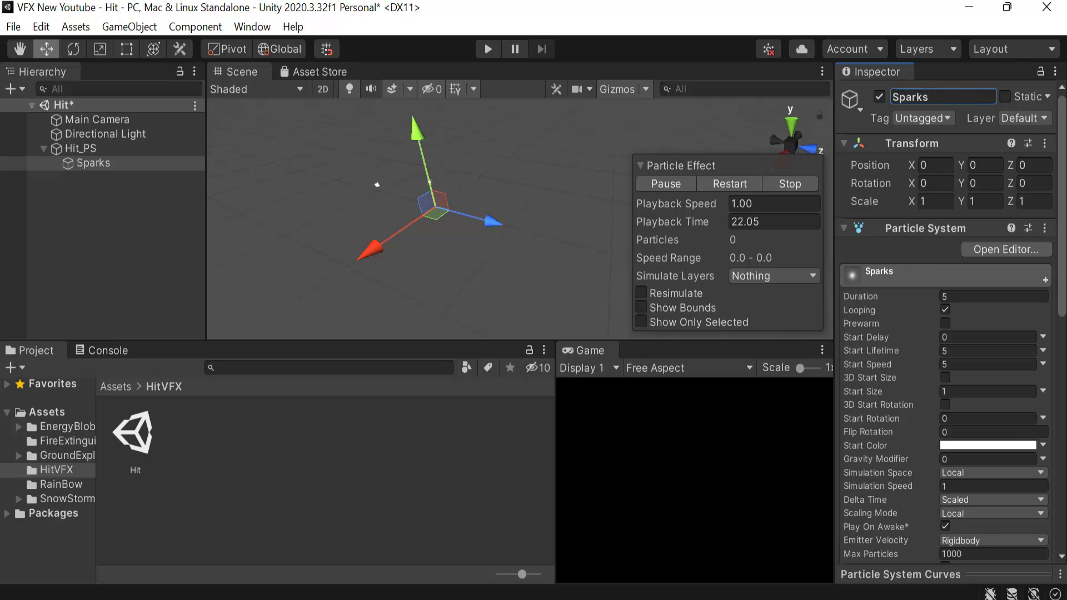
Step: Set the Sparks Renderer Max Particle Size to 3, then restart and pause playback
scroll(962, 490, "down", 10)
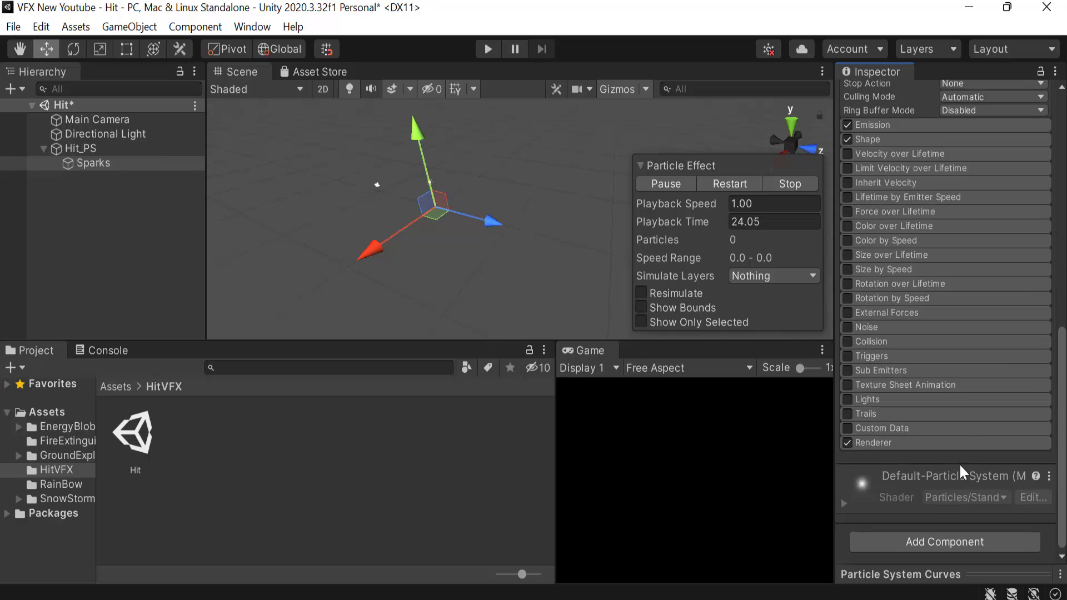
left_click(956, 443)
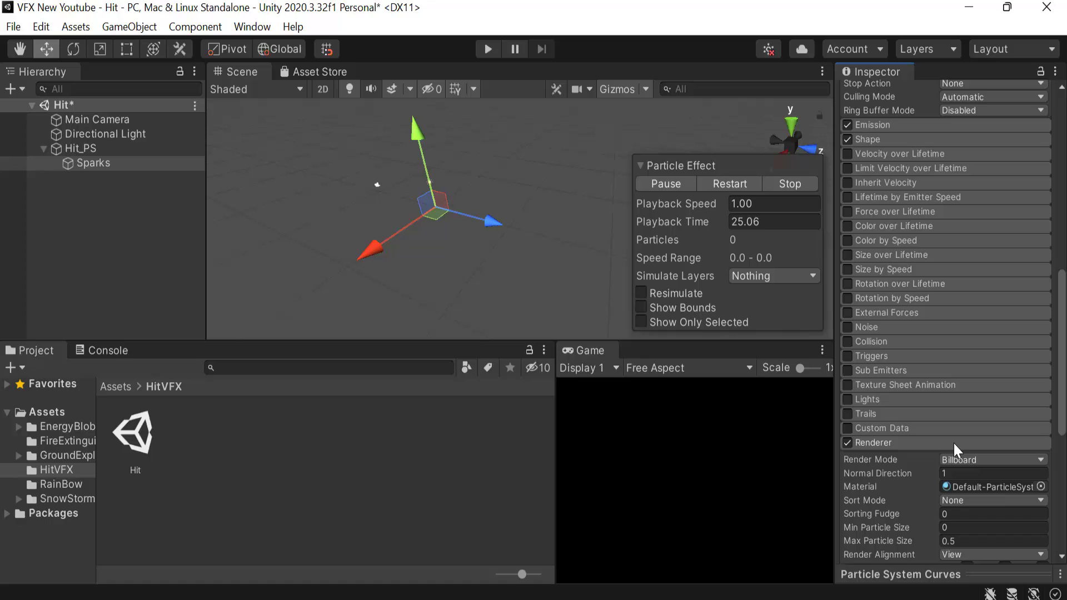
left_click(960, 540)
type("3")
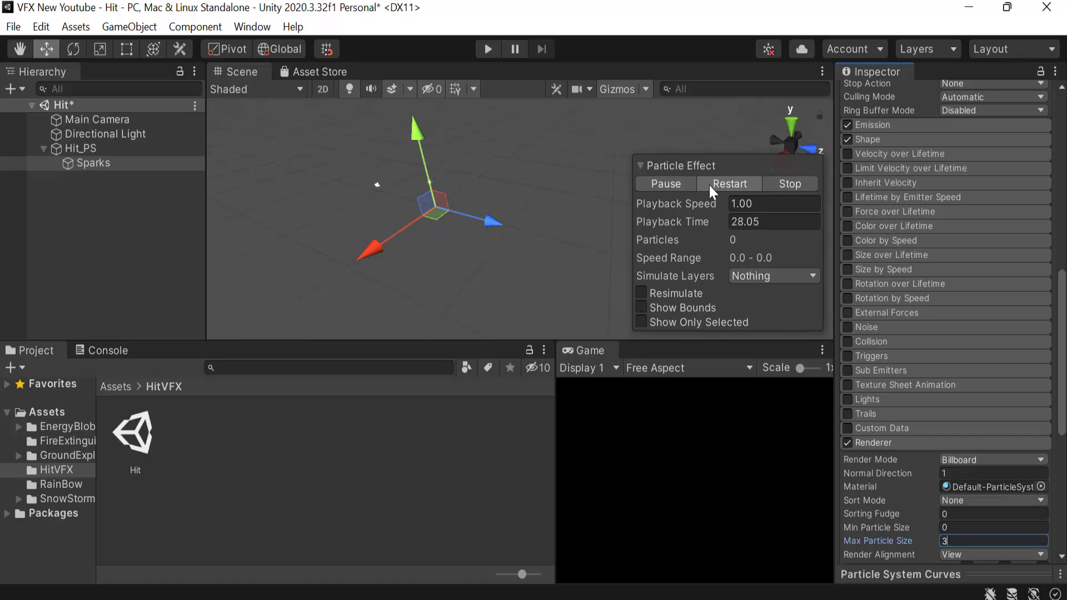
left_click(708, 184)
left_click(680, 185)
scroll(332, 216, "up", 2)
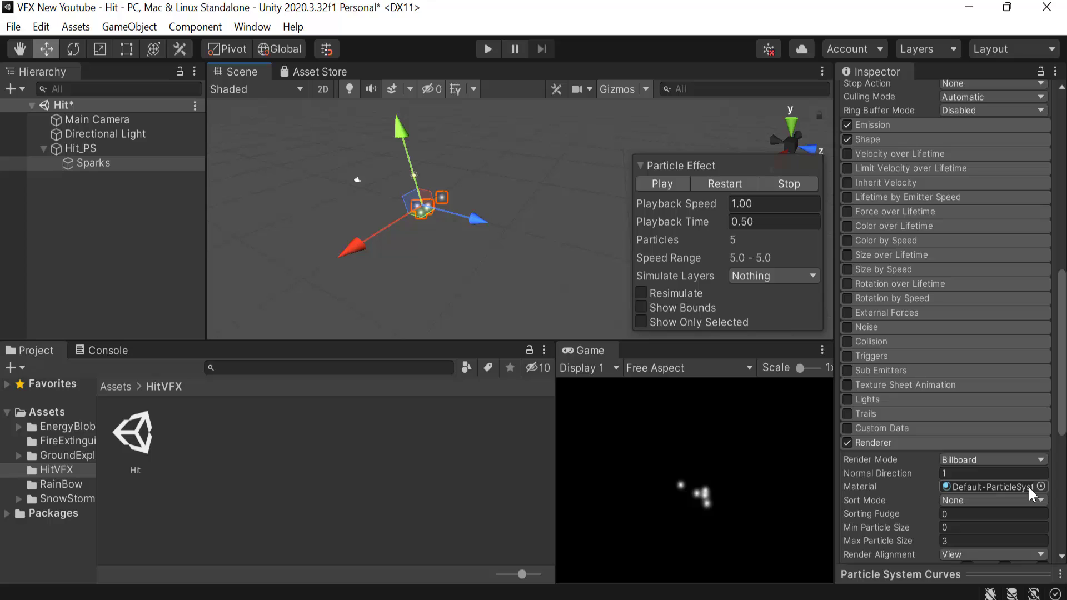
Step: Render Sparks as Stretched Billboard with Speed Scale 0.1 and Length Scale 5, and save
left_click(996, 459)
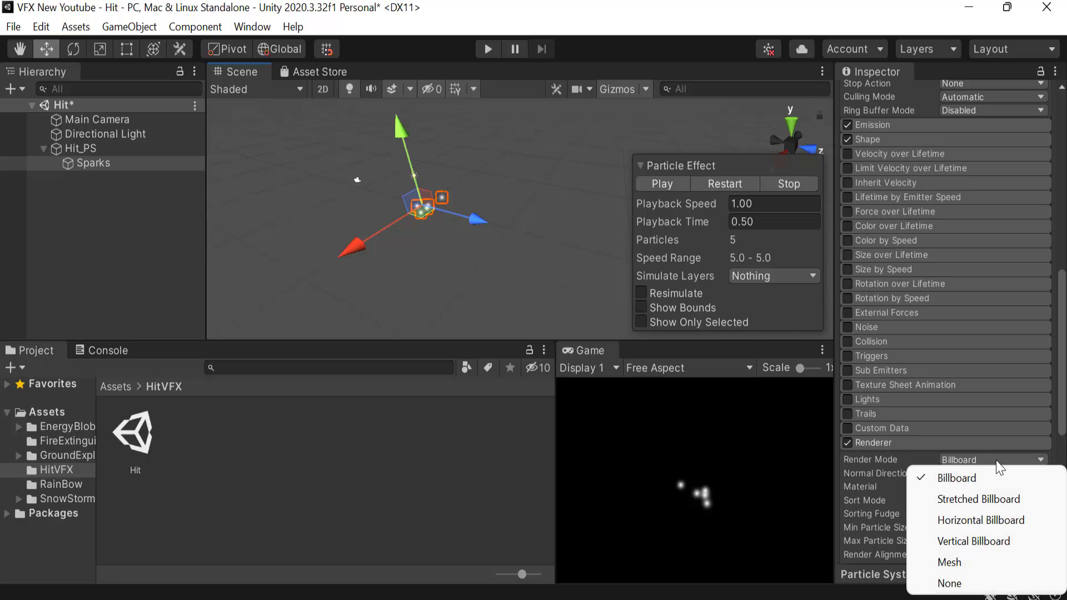
left_click(1023, 499)
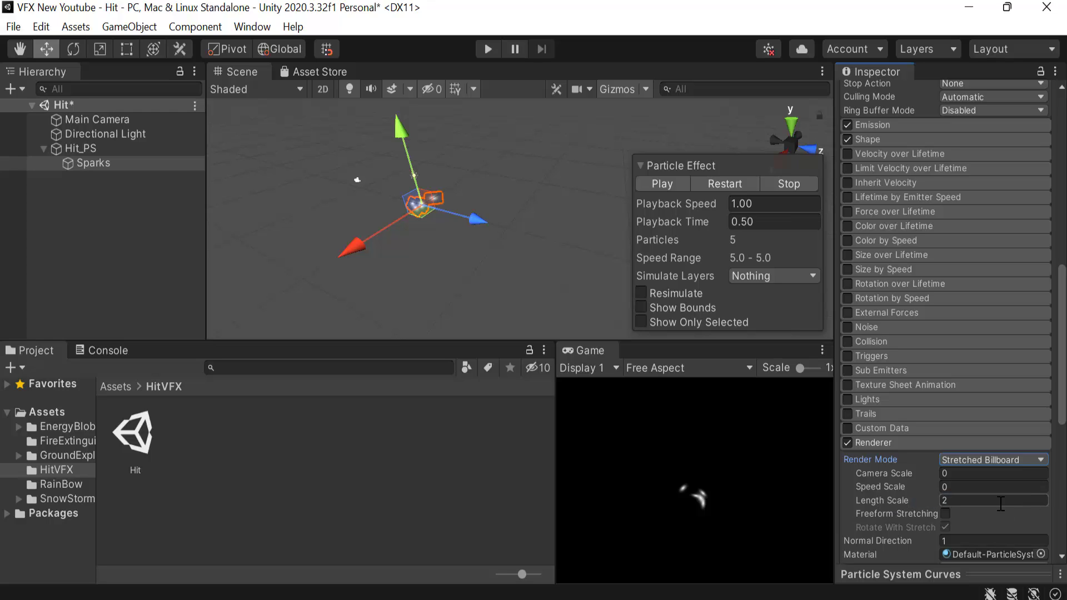
left_click(967, 488)
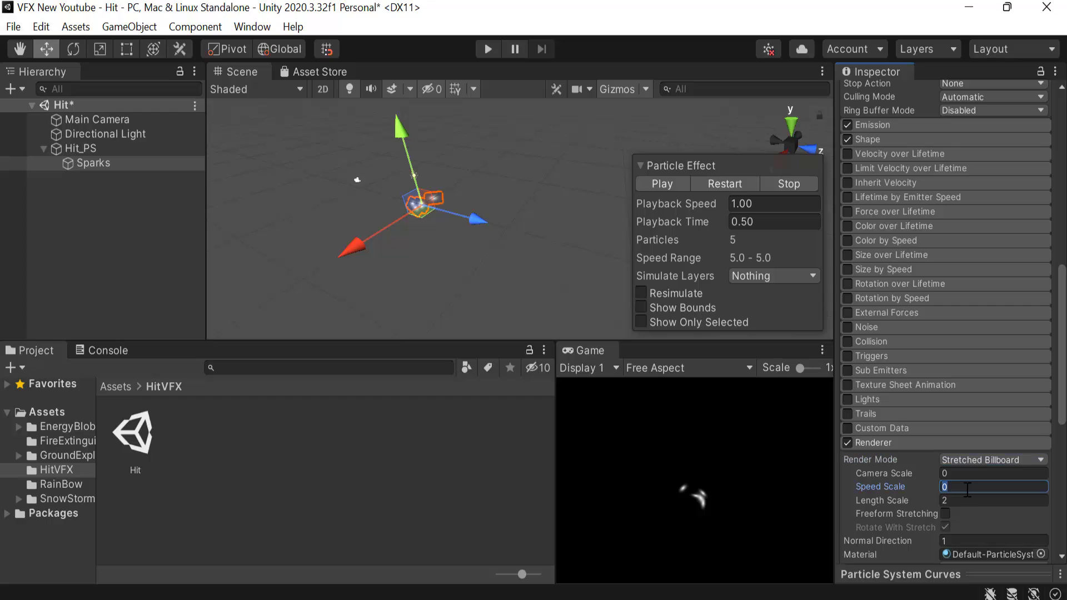
type("0.1")
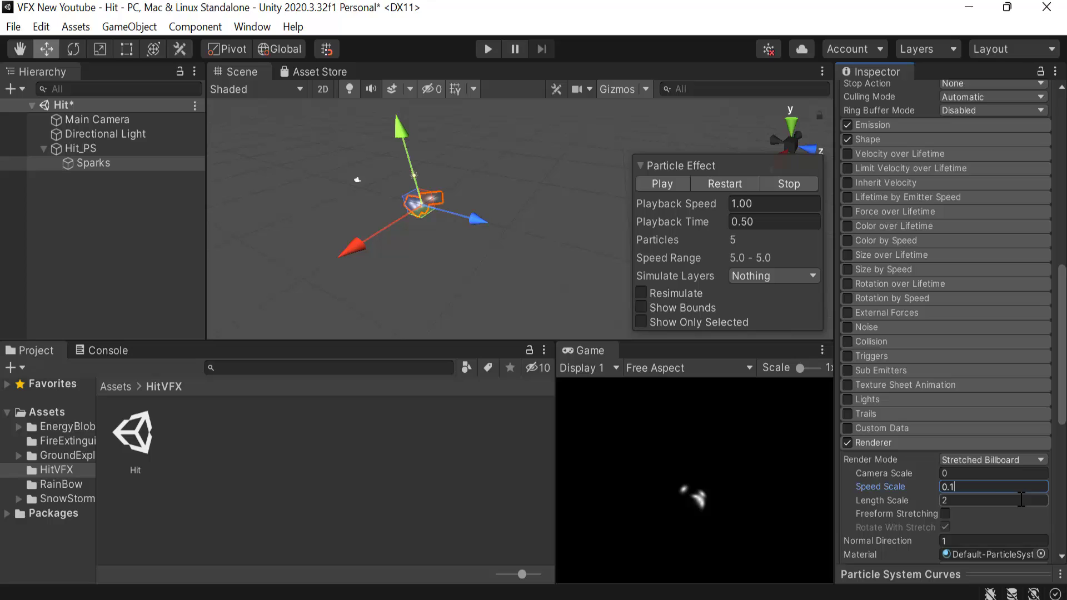
left_click(969, 497)
type("5")
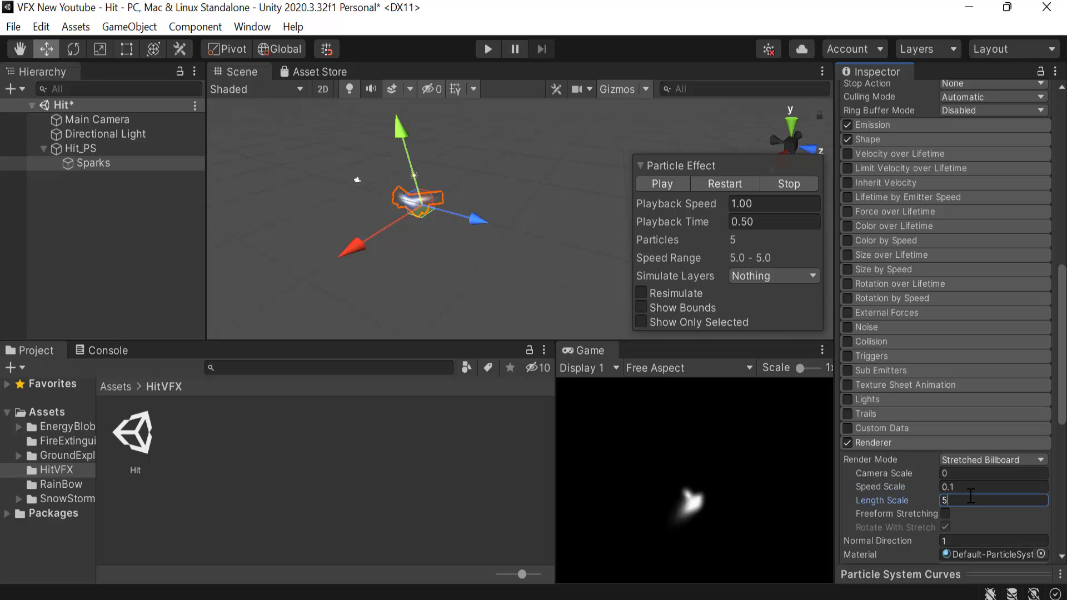
key("ctrl+s")
scroll(1024, 443, "up", 10)
Step: Turn off Looping on Sparks, set Start Lifetime to 0.7, and save
left_click_drag(1063, 245, 1063, 161)
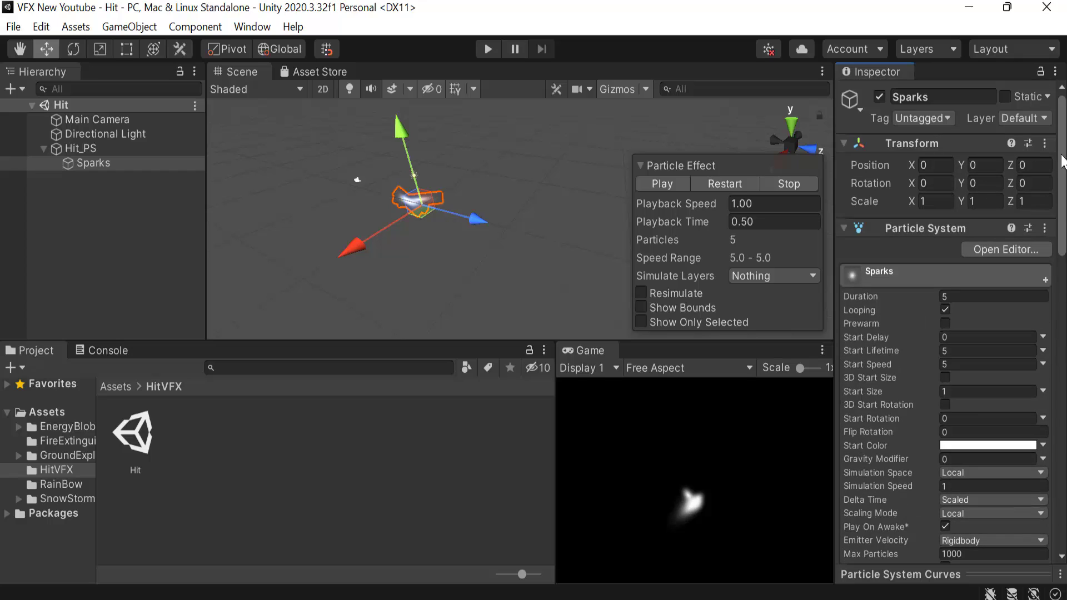
left_click(945, 310)
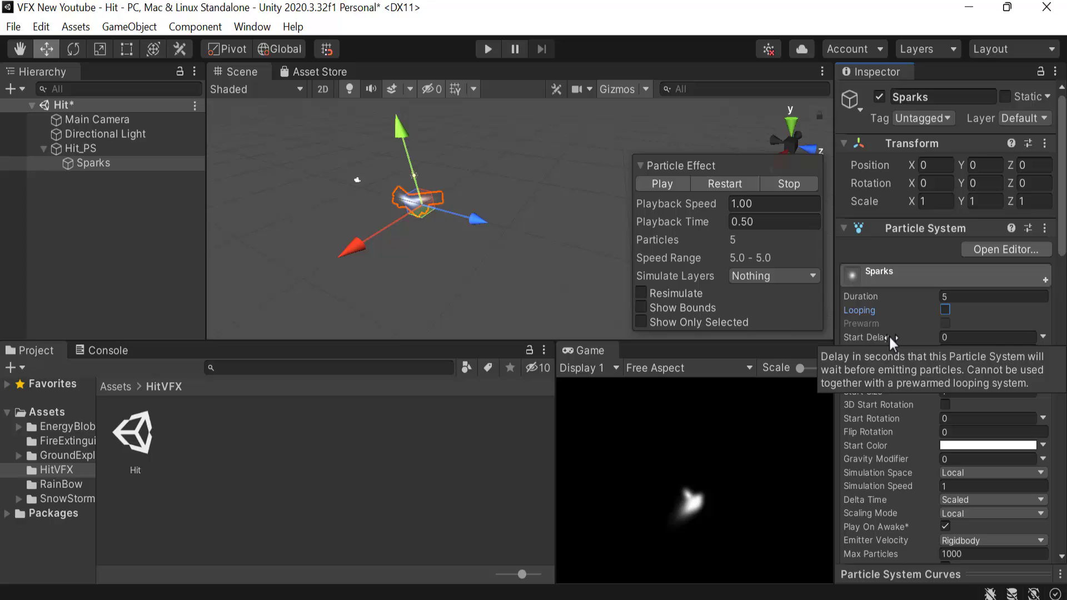
left_click(970, 350)
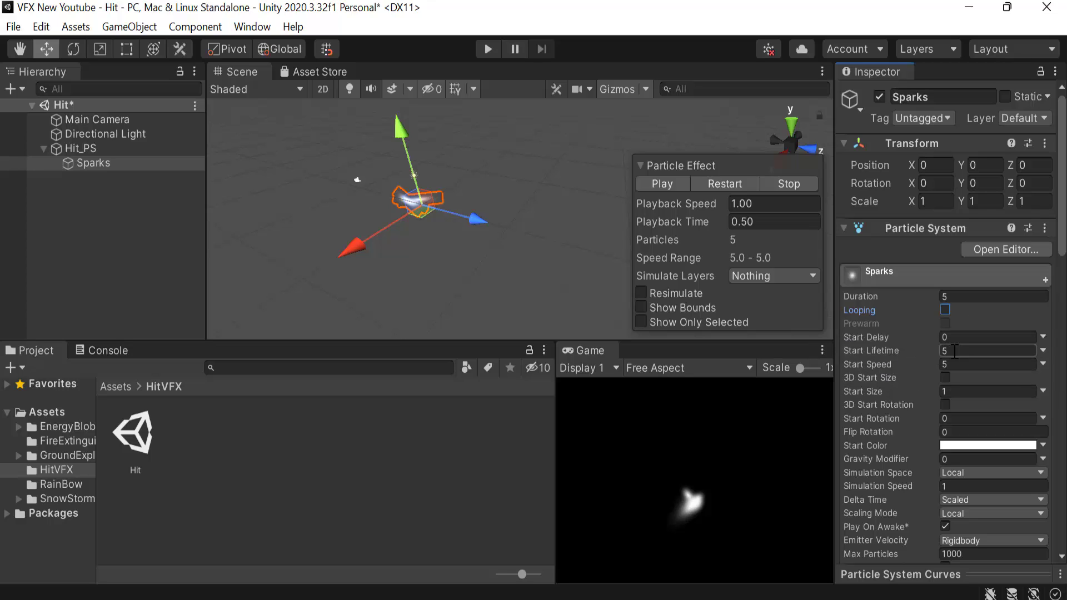
type("0.7")
key("ctrl+s")
Step: Make Start Speed random between two constants, 4 and 12
left_click(1044, 364)
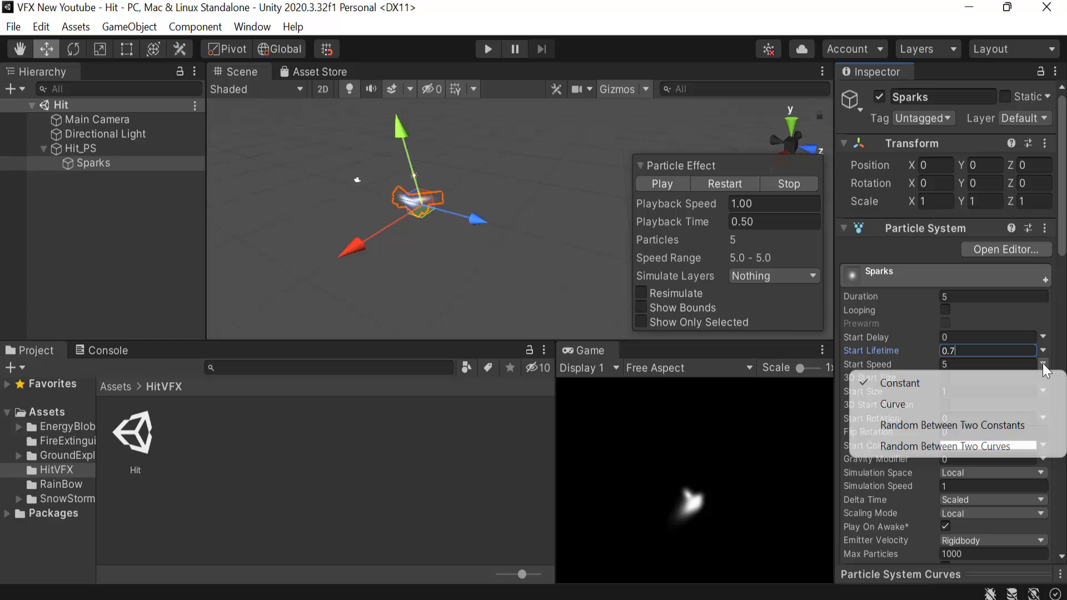
left_click(1023, 426)
left_click(972, 367)
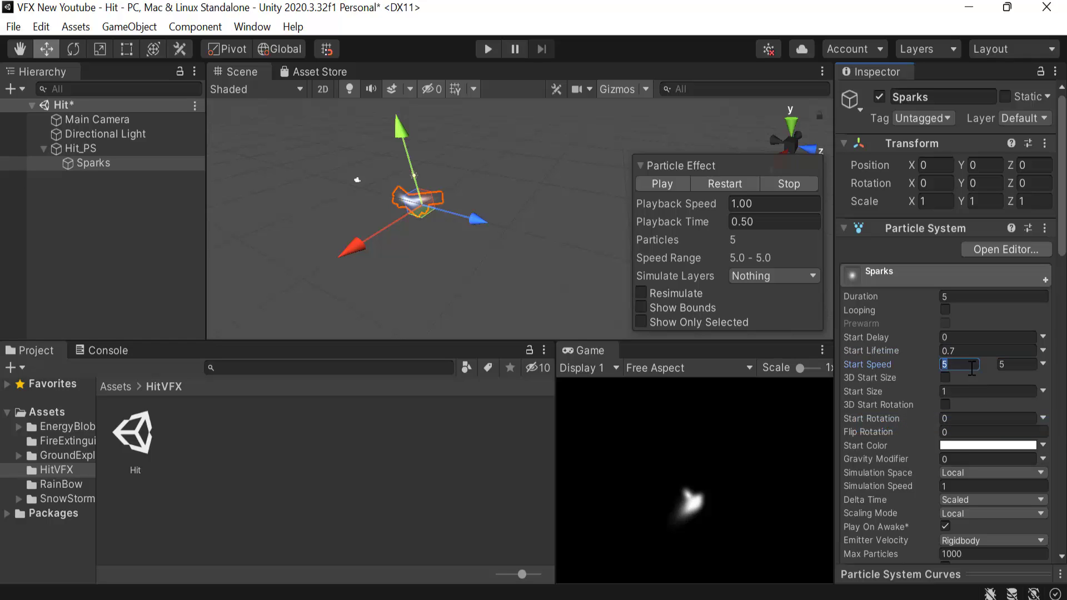
type("4")
left_click(1005, 364)
type("1")
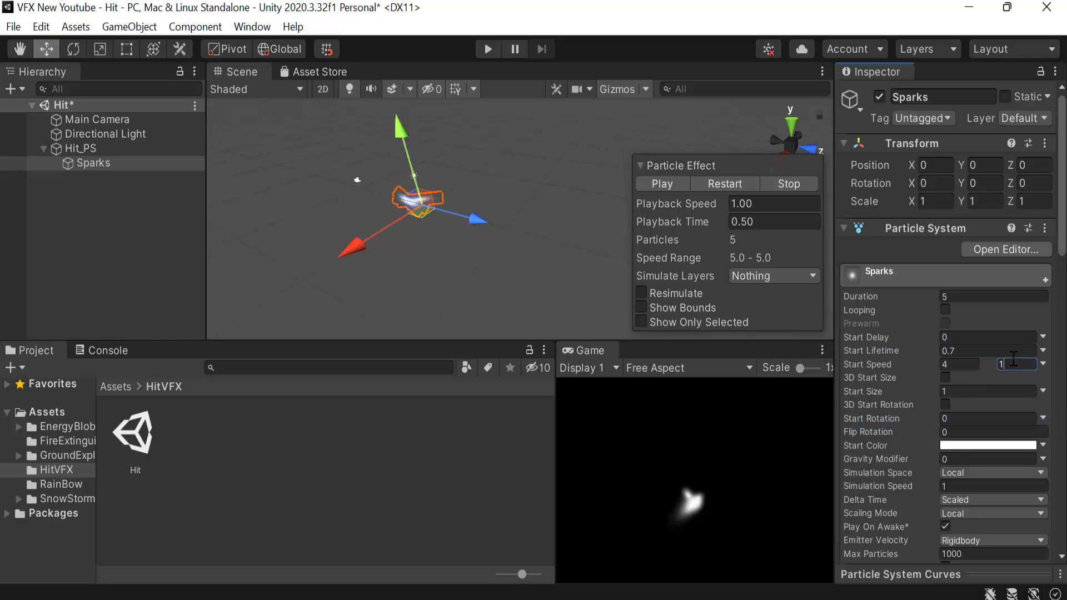
type("2")
Step: Enable 3D Start Size with X and Y set to 0.01
left_click(945, 378)
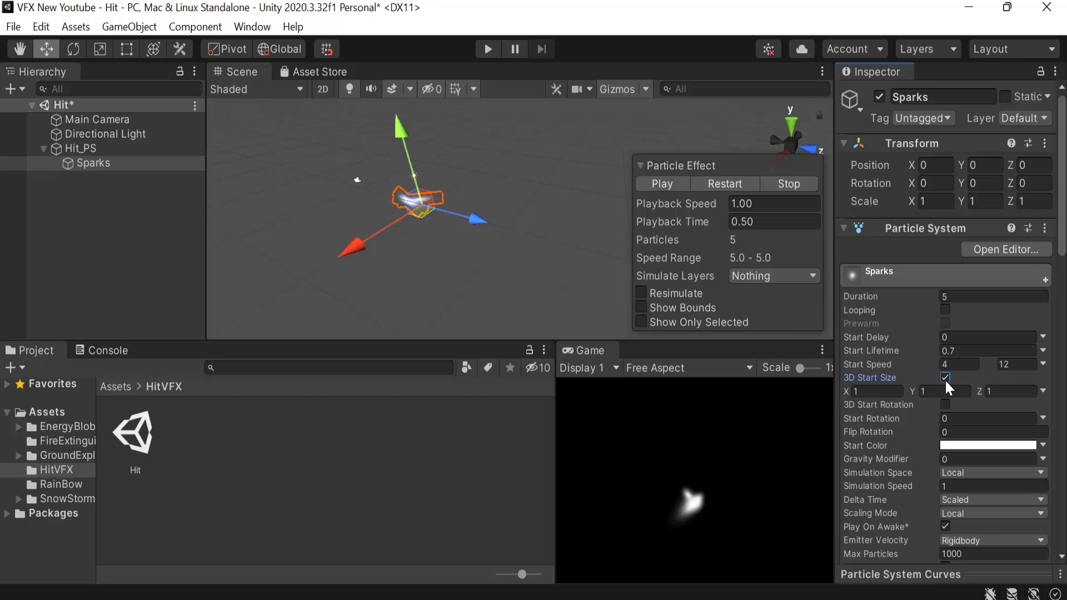
left_click(888, 392)
type("0.01")
left_click(952, 391)
type("0.01")
left_click(956, 487)
Step: Set Simulation Speed to 1.2, add an emission burst, and set Rate over Time to 0
type("1.2")
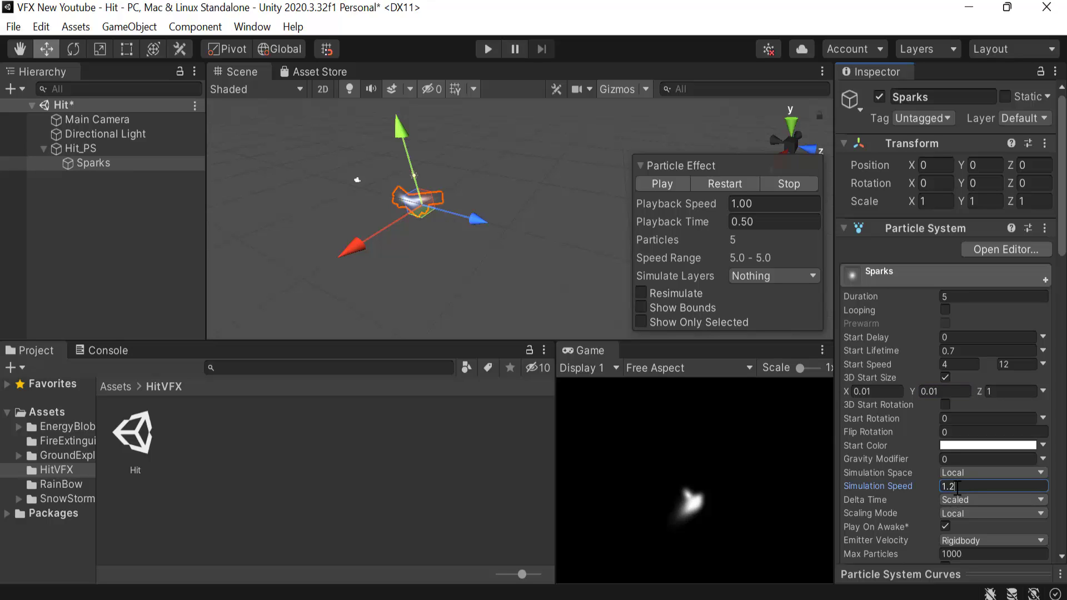
scroll(925, 295, "down", 6)
left_click(1006, 403)
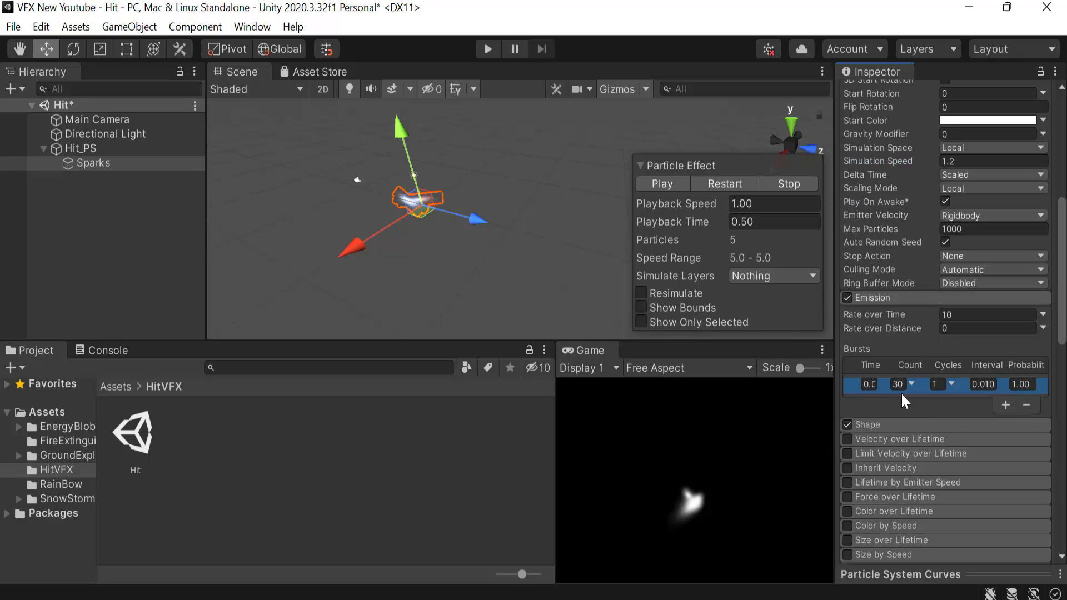
left_click(898, 384)
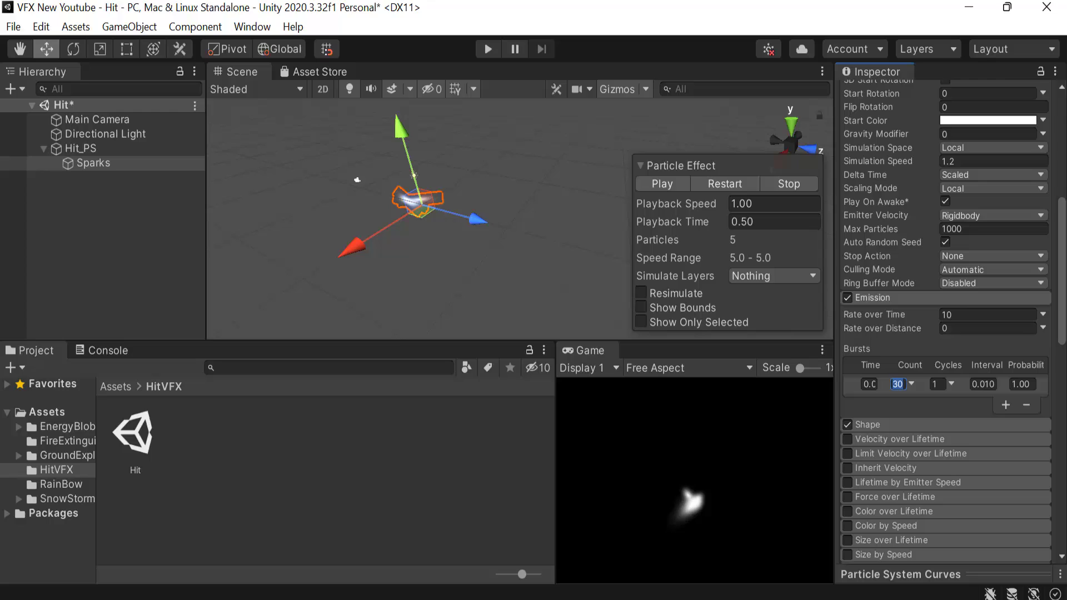
left_click(963, 314)
type("0")
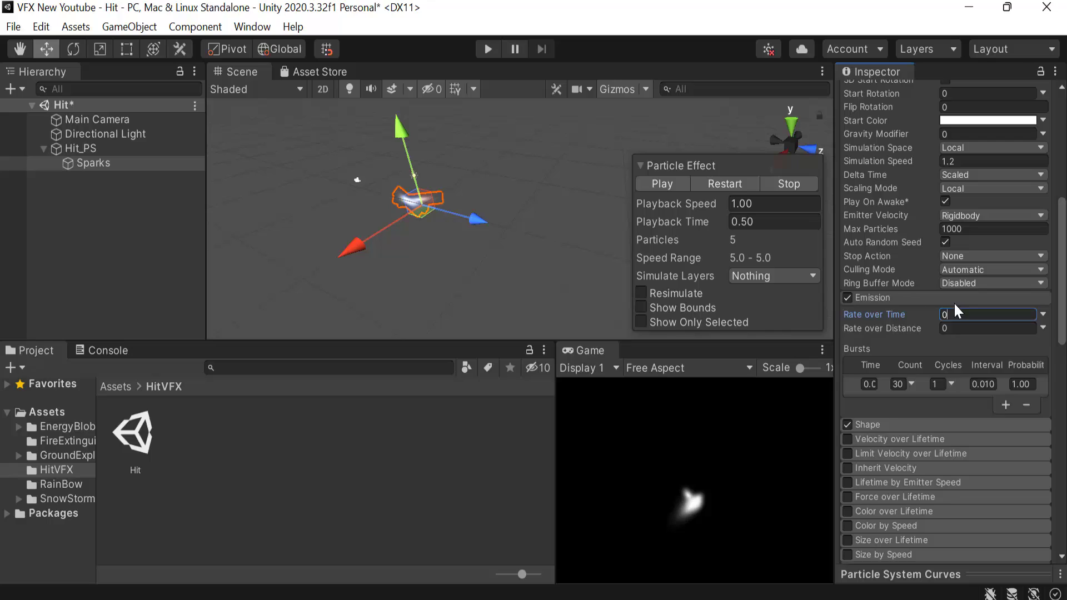
left_click(954, 300)
Step: Change the emitter shape to Sphere with radius 0.25 and radius thickness 0.36
left_click(901, 311)
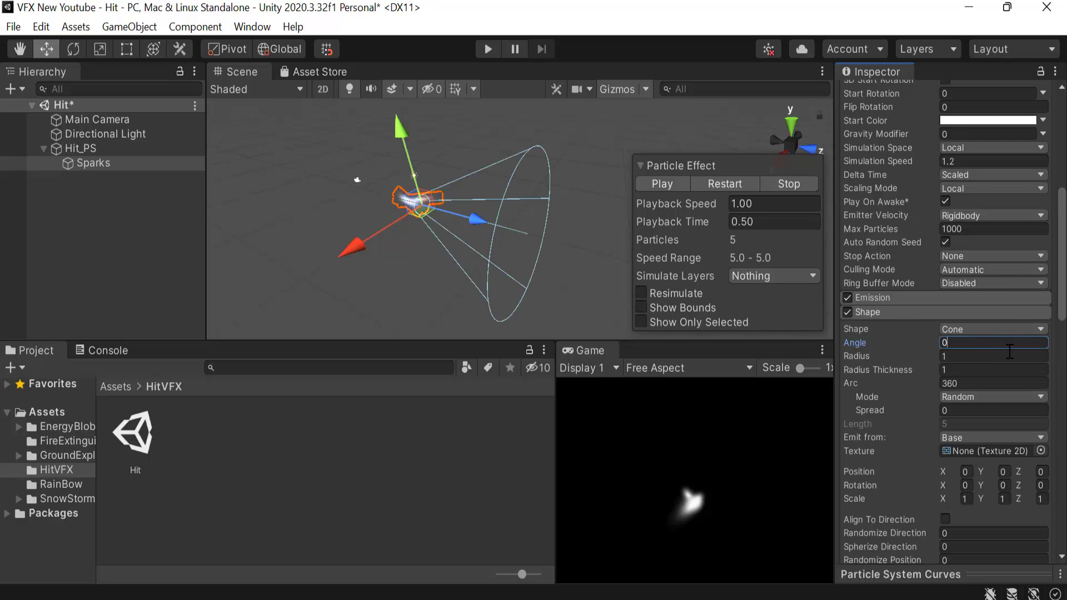
left_click(1013, 329)
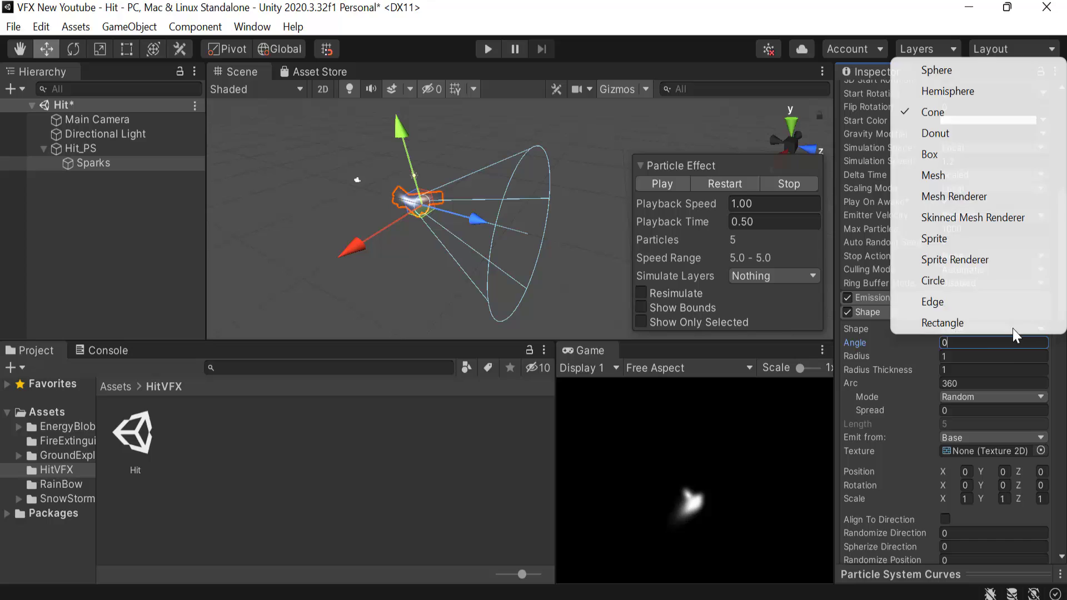
left_click(959, 64)
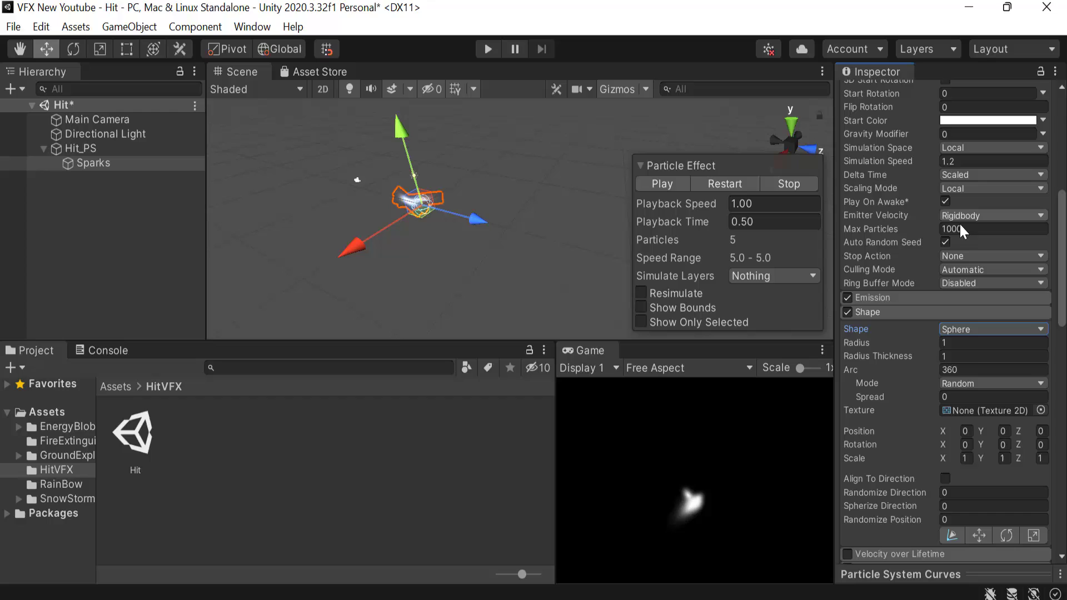
left_click(969, 338)
type("0.2")
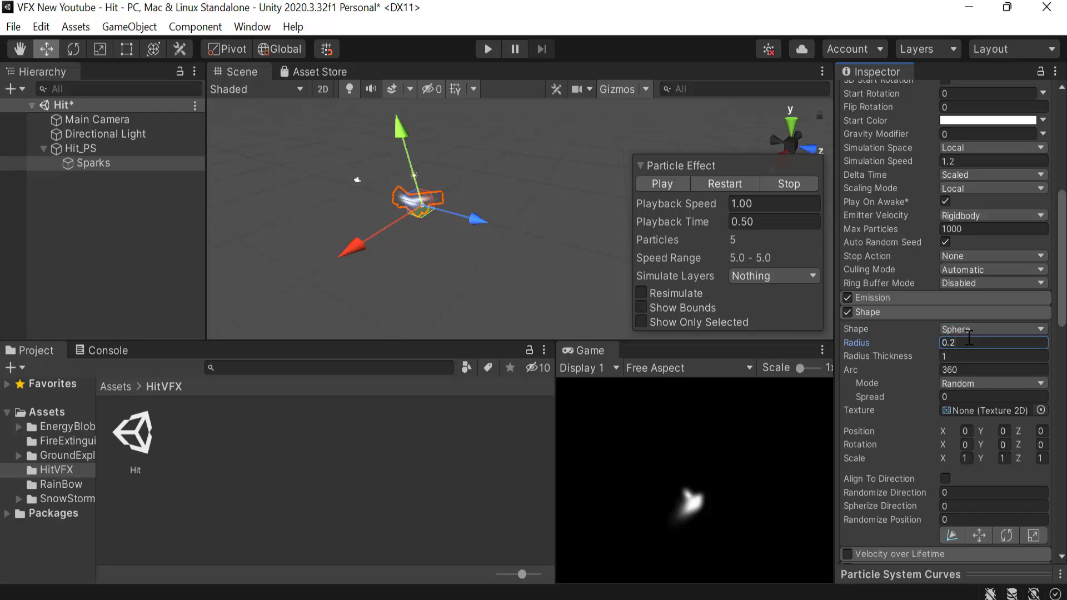
type("5")
left_click(975, 356)
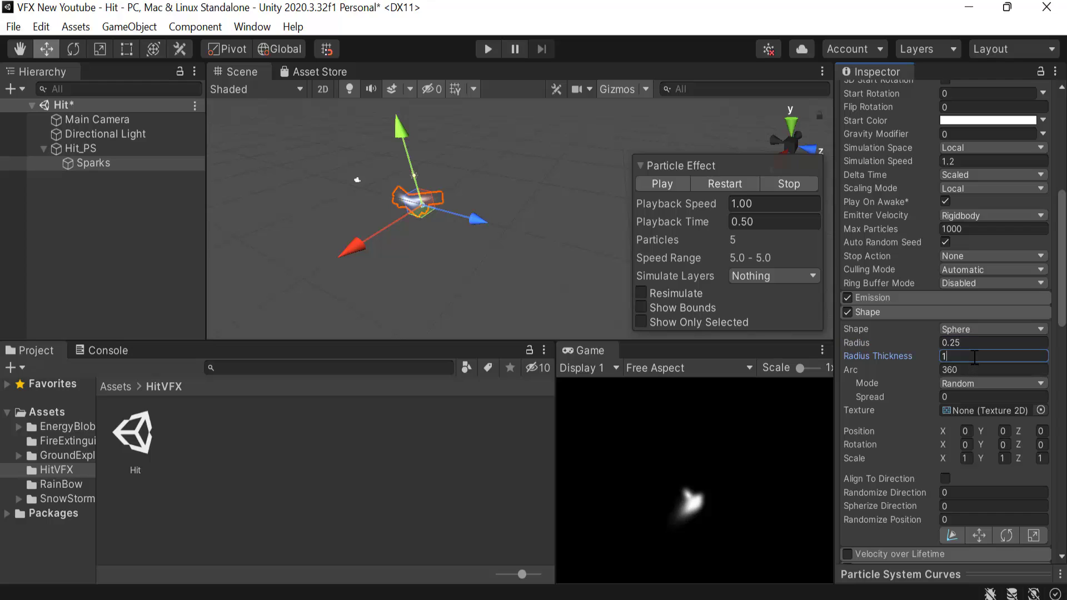
type("0.36")
Step: Enable Limit Velocity over Lifetime with Speed 0.2, adjust Dampen, and save
key("ctrl+s")
left_click(926, 312)
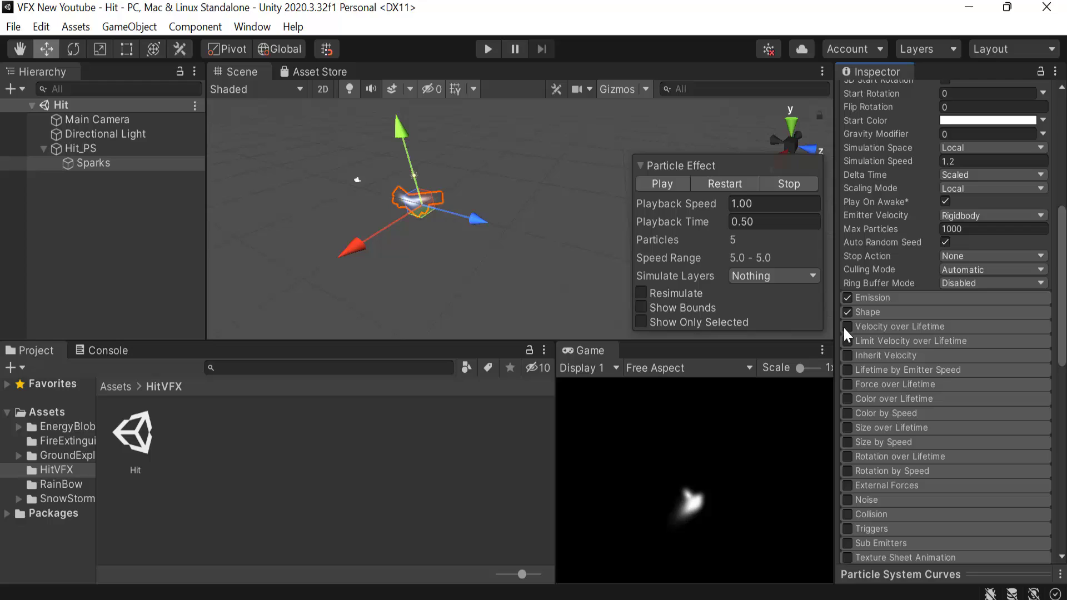
left_click(847, 341)
left_click(876, 342)
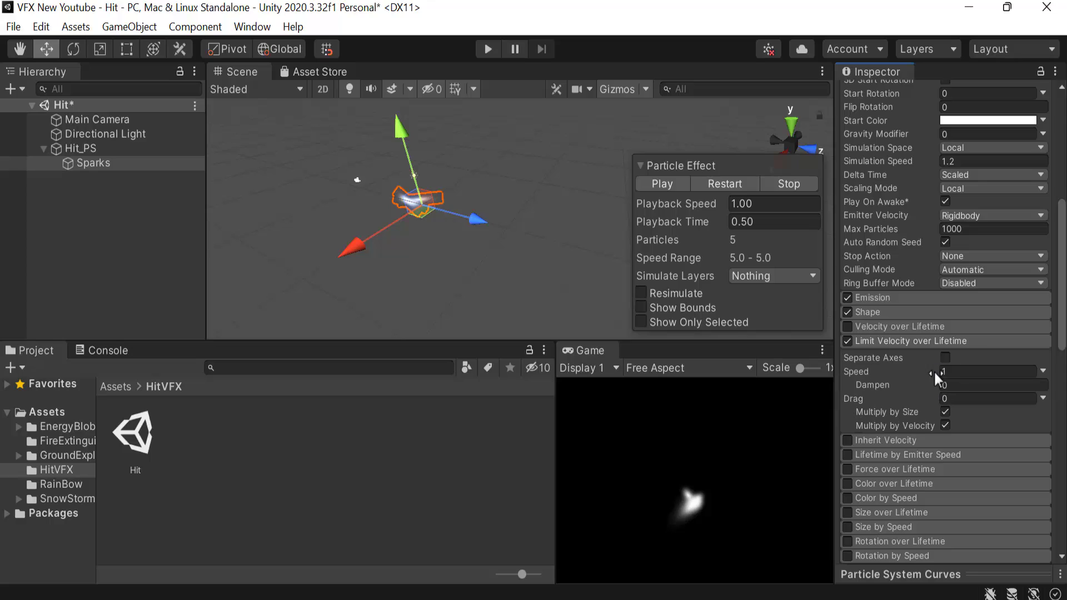
left_click(957, 372)
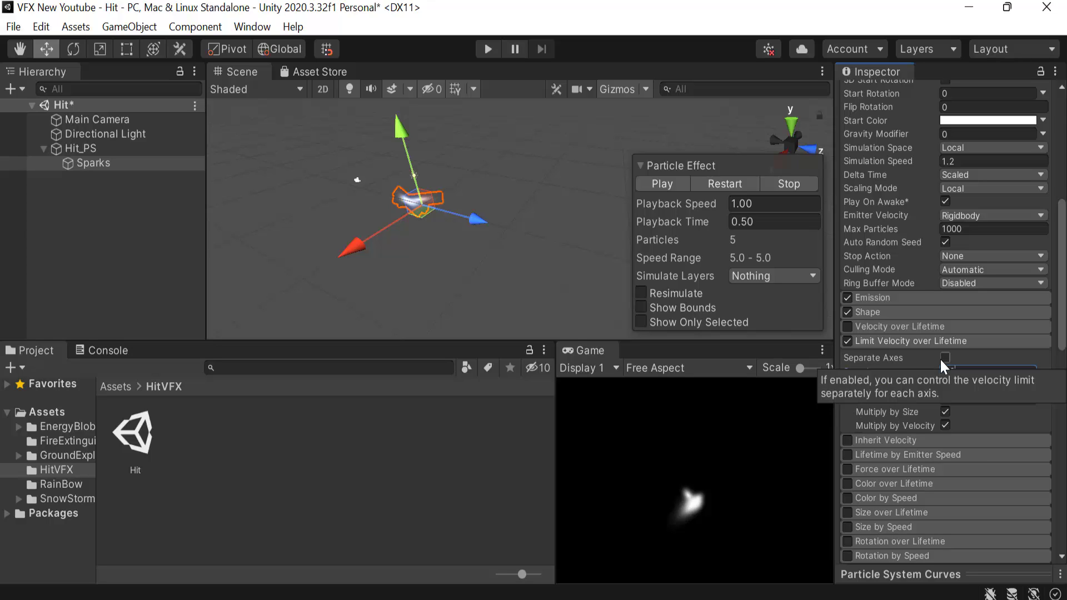
type("0.2")
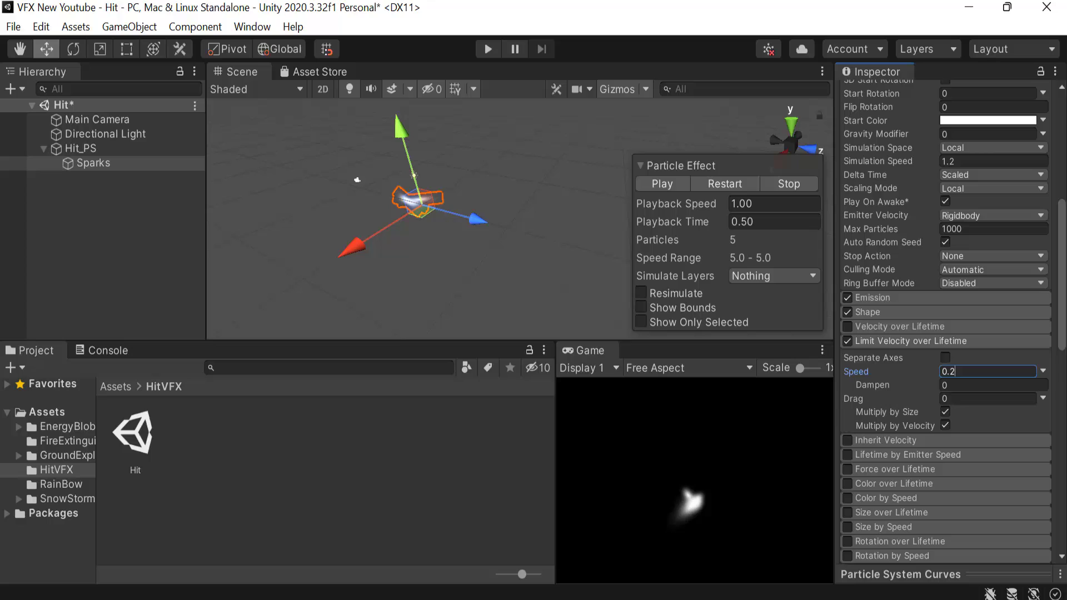
left_click(977, 386)
type("0.")
key("ctrl+s")
left_click(980, 339)
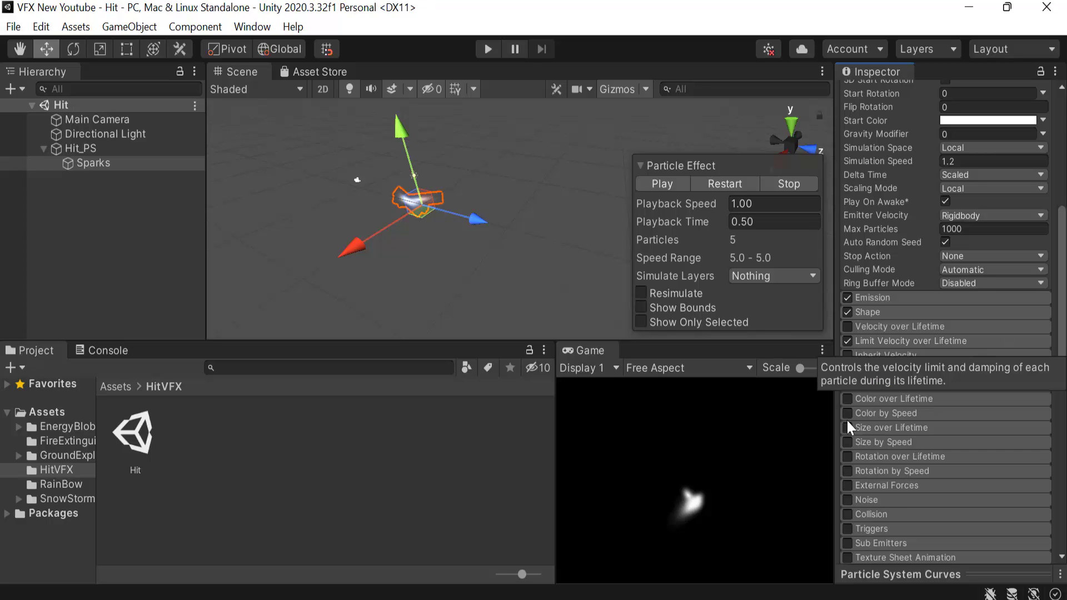
Step: Enable Color over Lifetime with the gradient's end alpha faded to 0
left_click(848, 398)
left_click(895, 401)
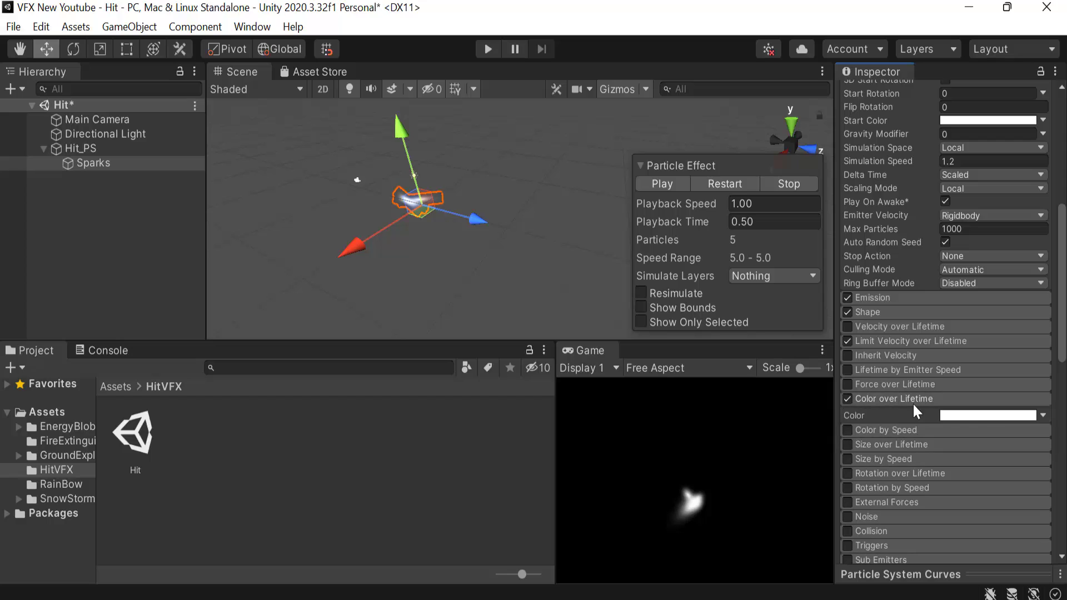
left_click(999, 416)
left_click(848, 138)
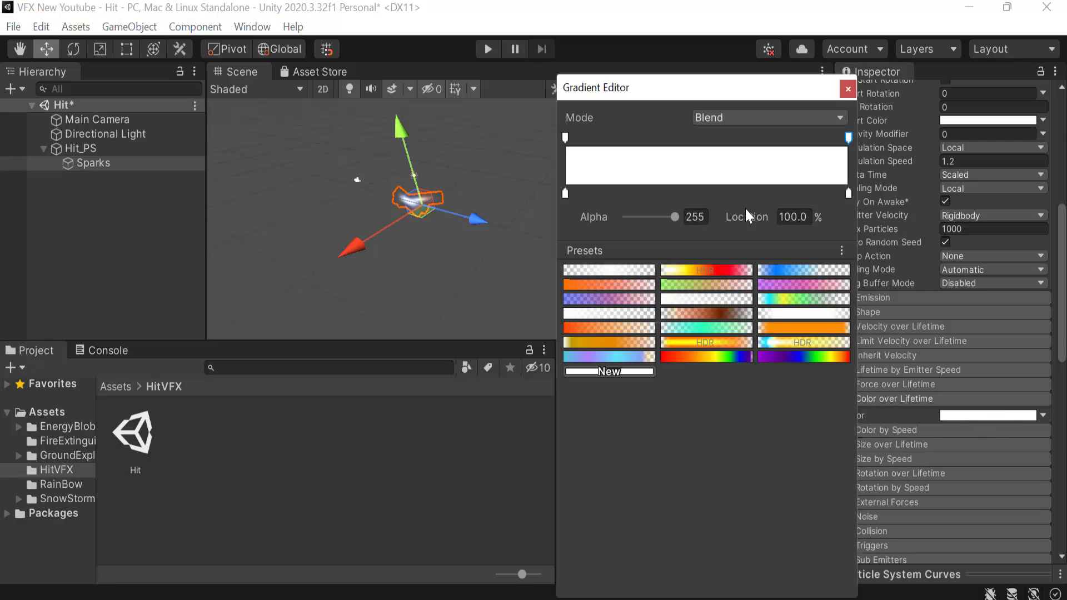
left_click_drag(676, 219, 627, 217)
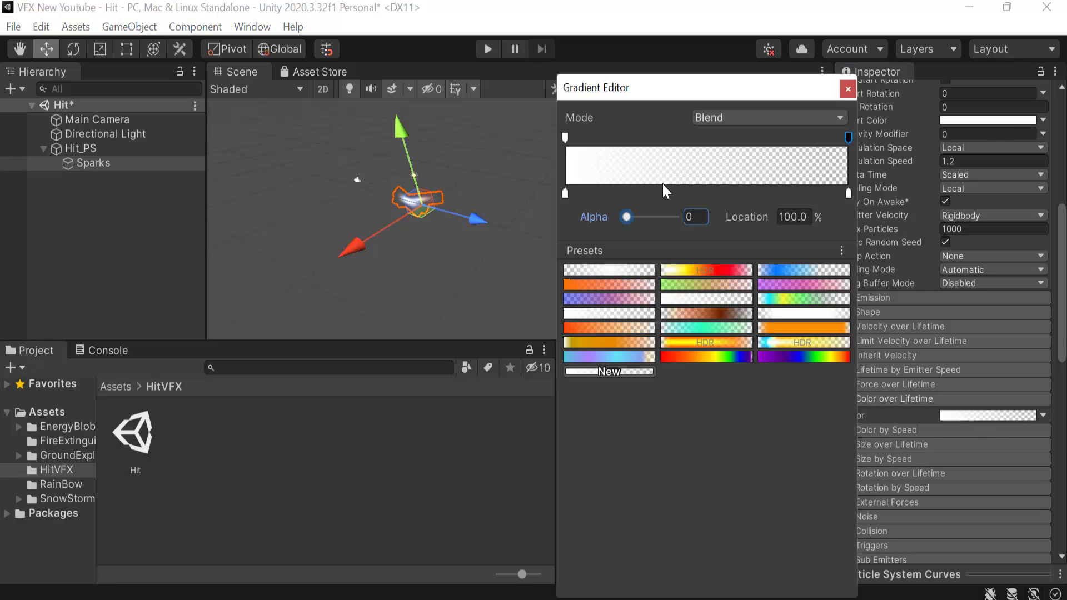
left_click(849, 89)
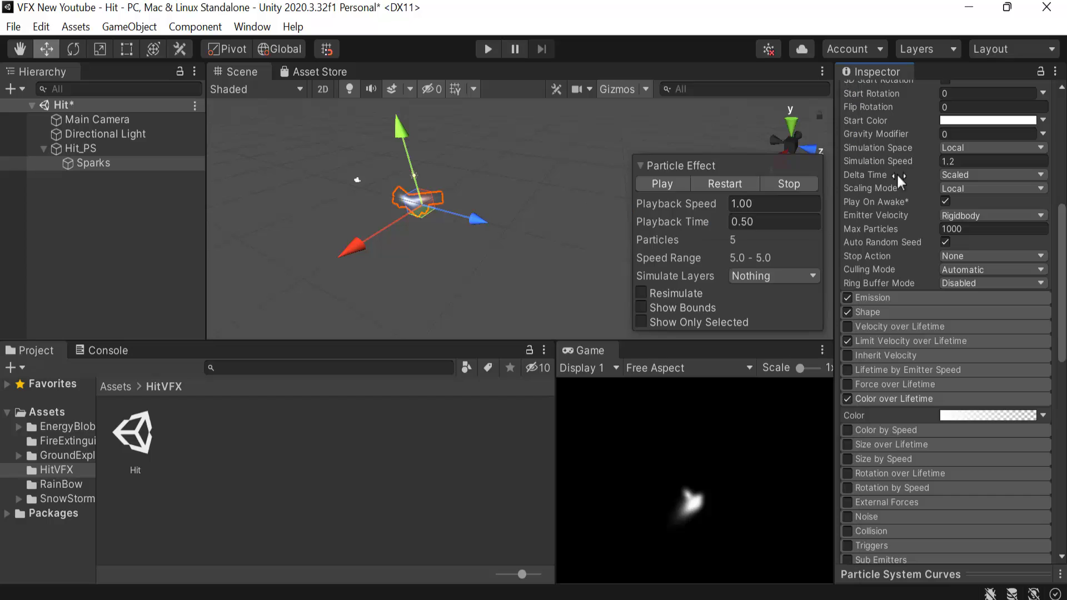
left_click(886, 398)
Step: Enable Size by Speed and give its size curve an ease-out shape
left_click(848, 442)
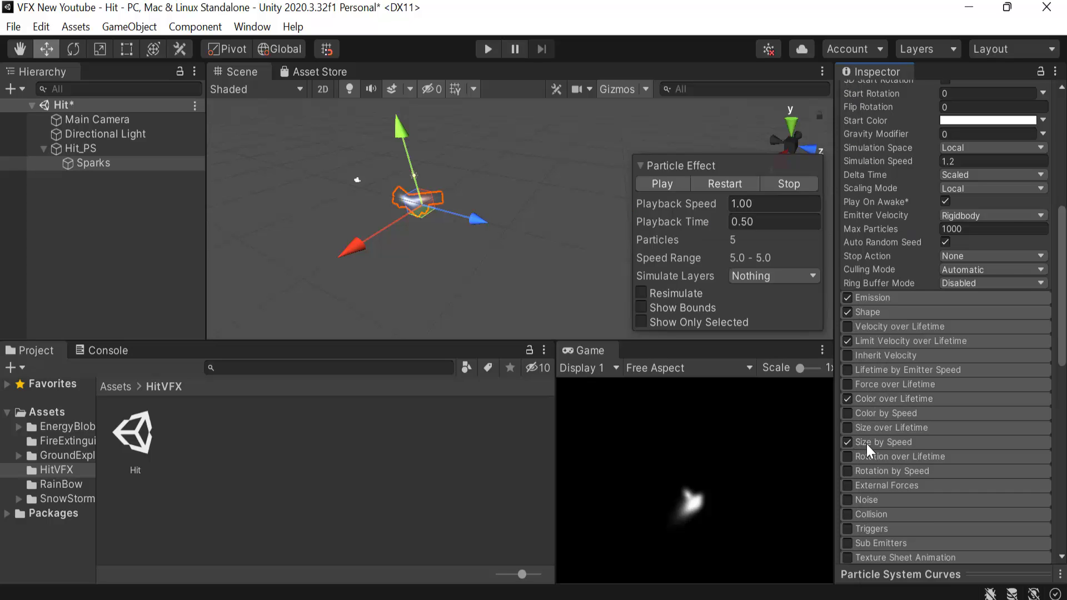
left_click(867, 445)
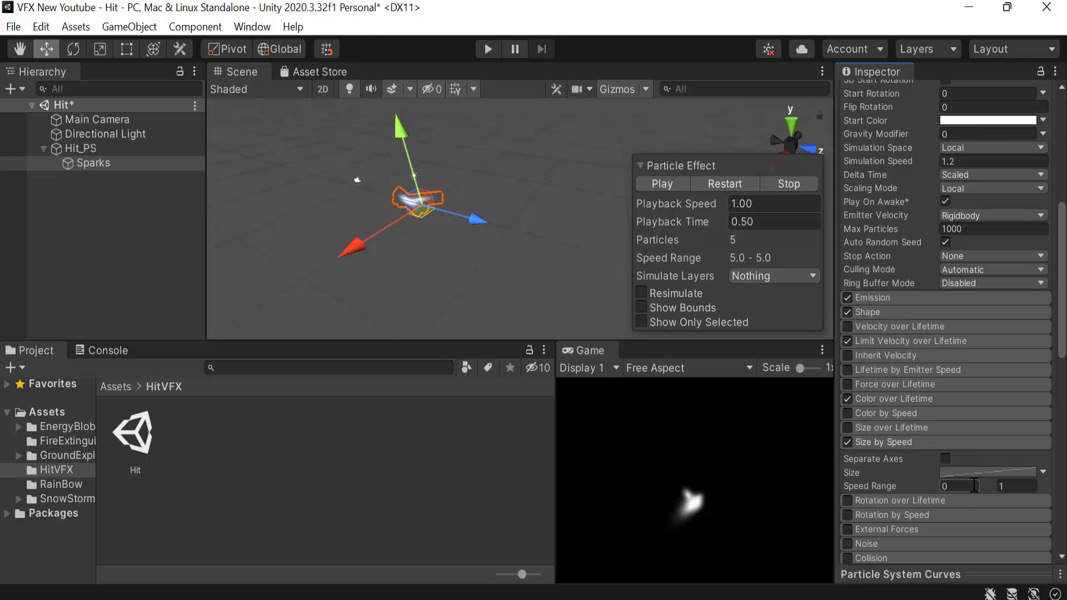
left_click(1013, 574)
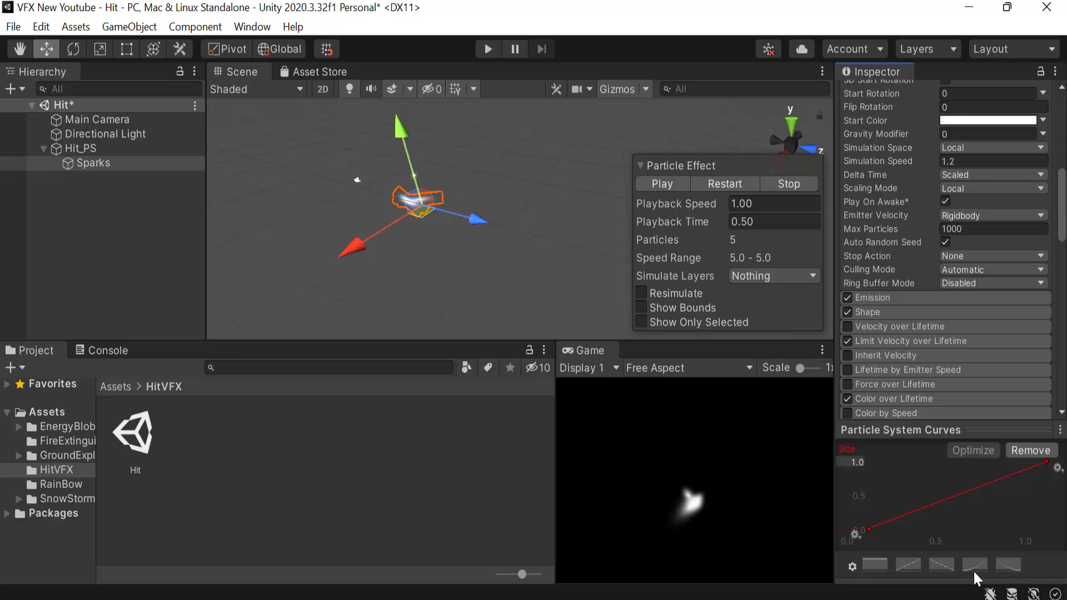
left_click_drag(835, 546, 738, 548)
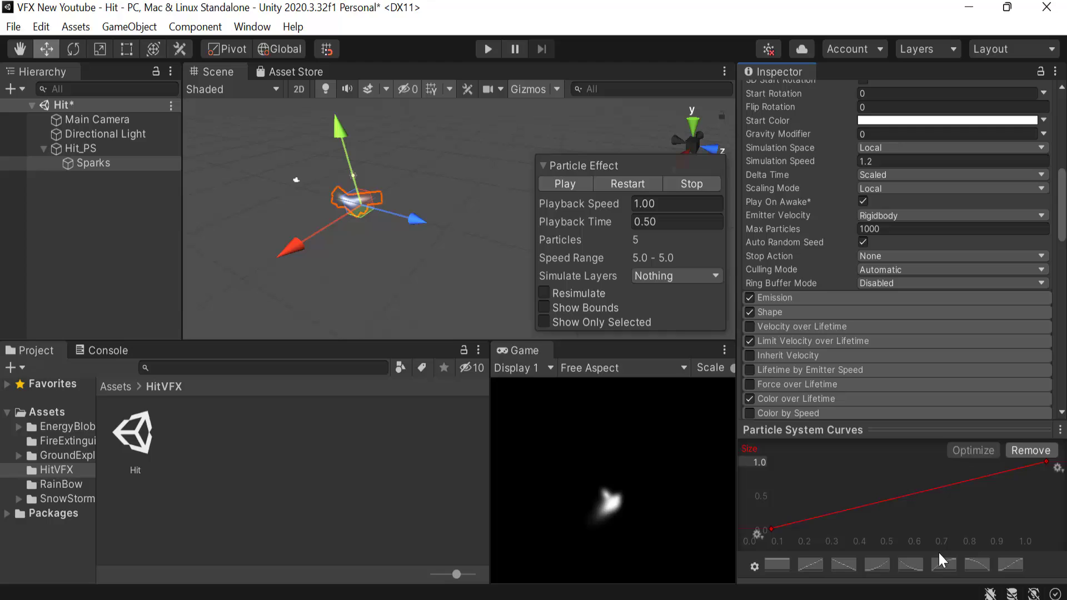
left_click(939, 567)
left_click(954, 429)
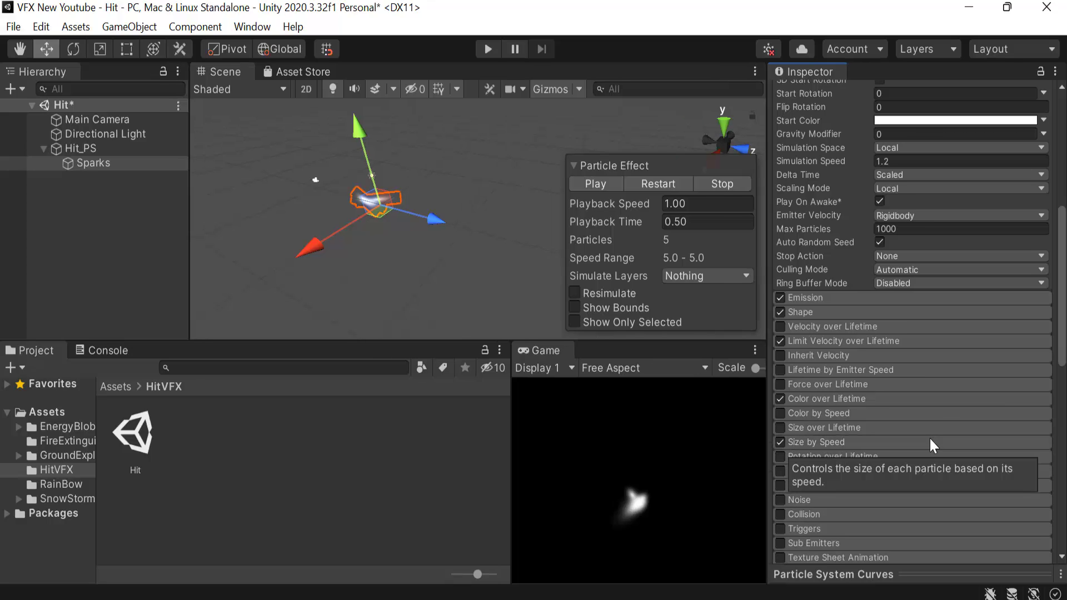
Step: Enable Noise with Separate Axes, strength -1 on X, Y and Z, and frequency 1.2
left_click(825, 501)
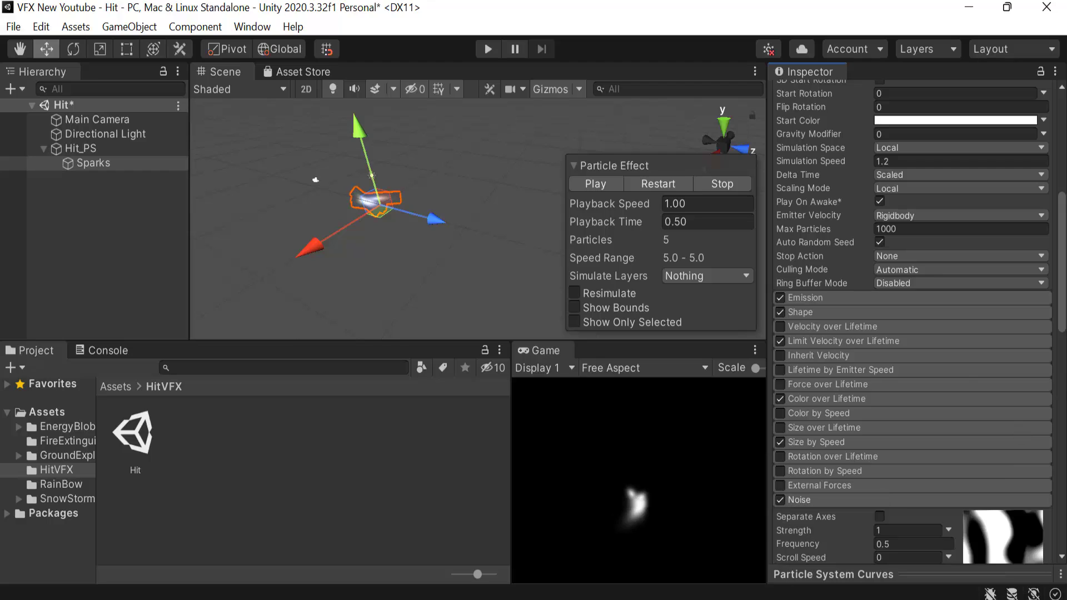
scroll(911, 334, "down", 5)
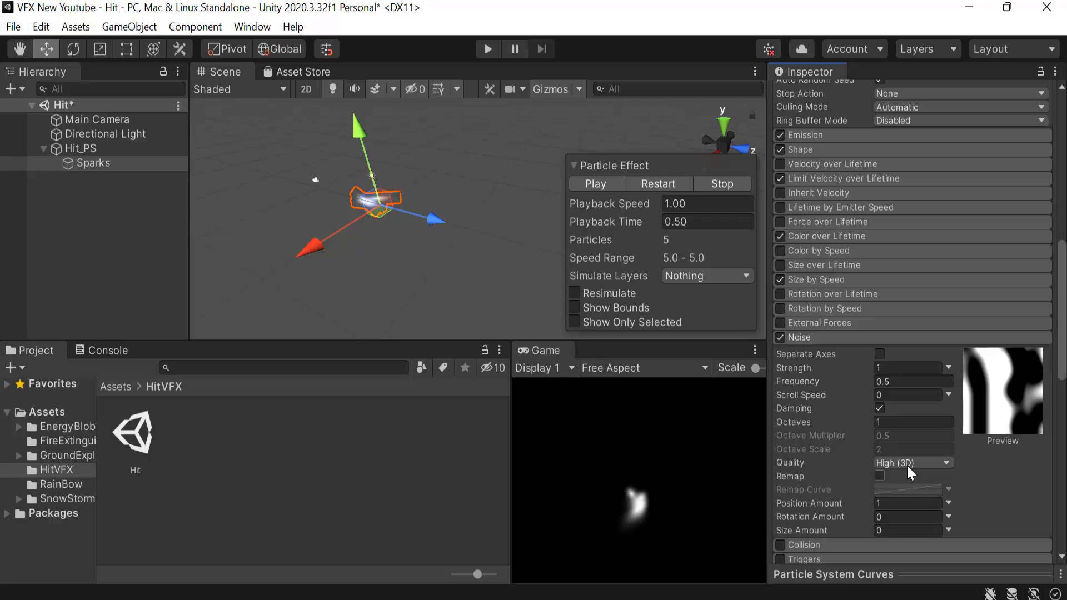
left_click(880, 354)
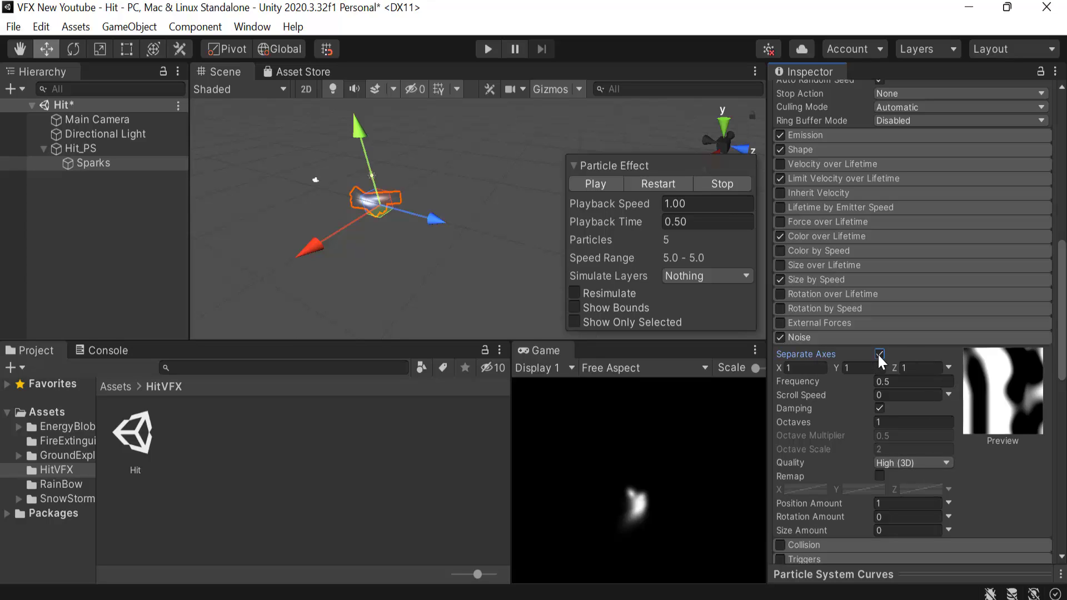
left_click(804, 368)
type("-1")
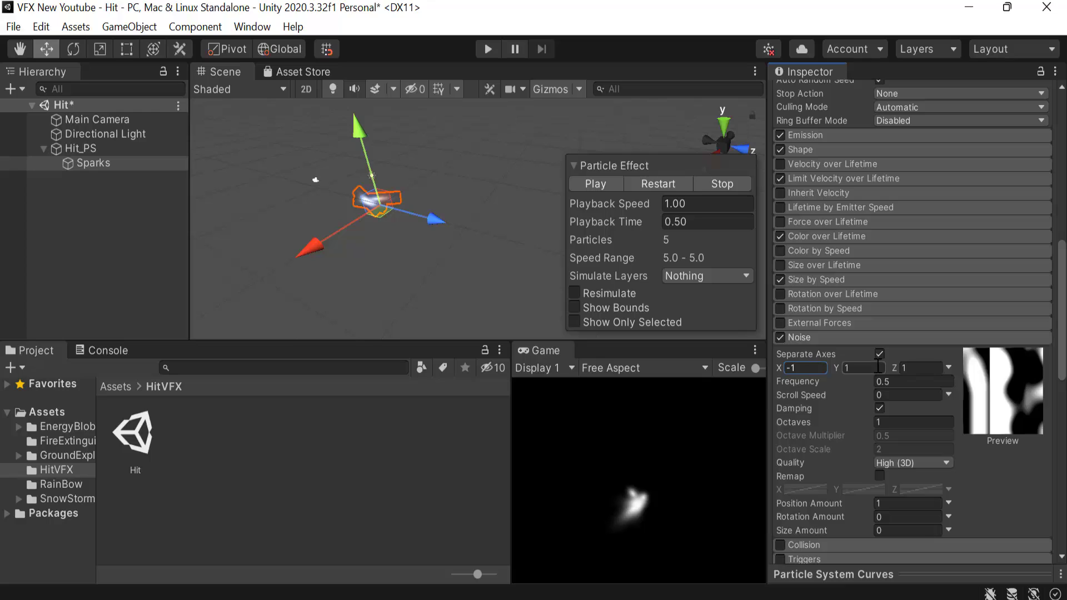
left_click(877, 367)
type("-1")
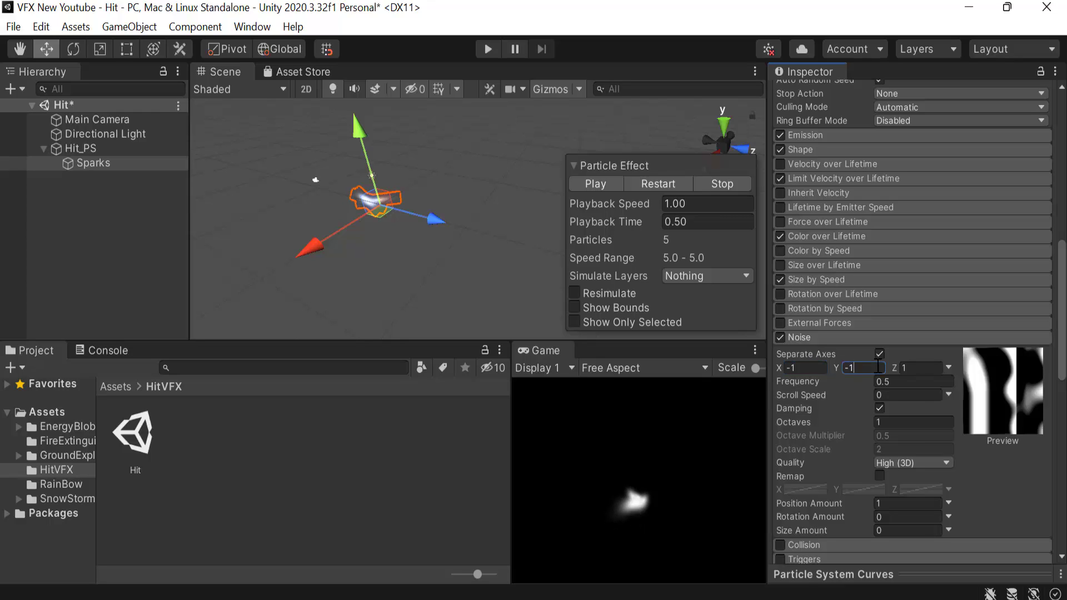
left_click(931, 367)
type("-")
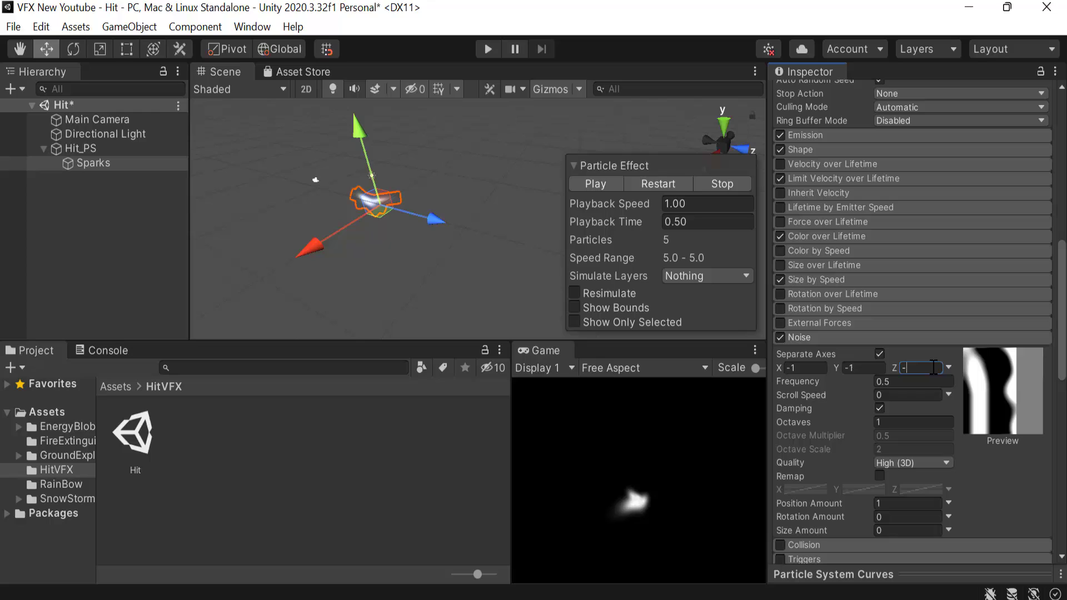
type("1")
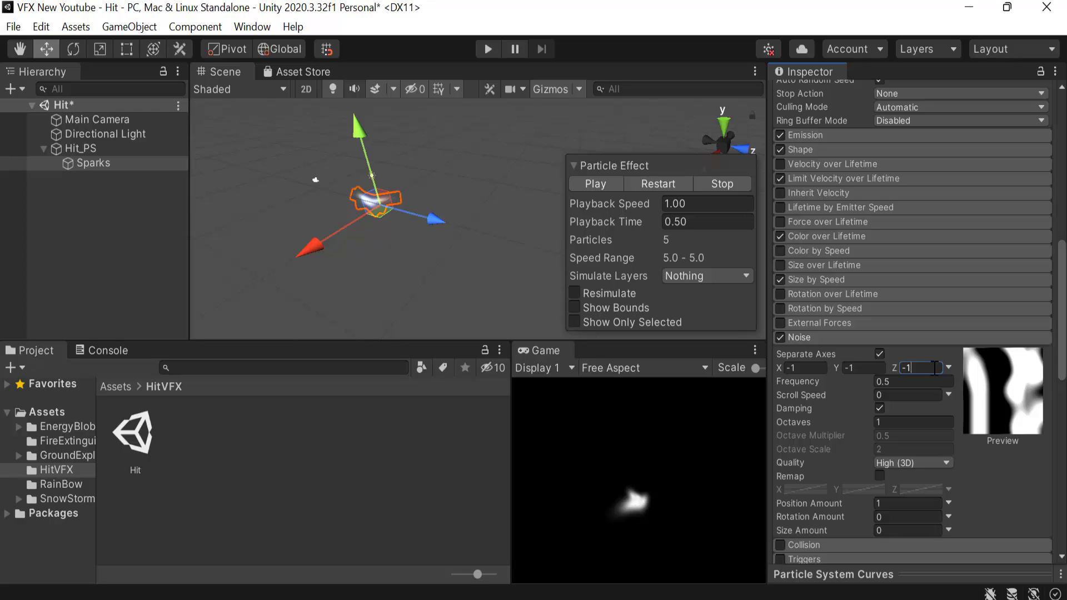
left_click(895, 382)
type("1.2")
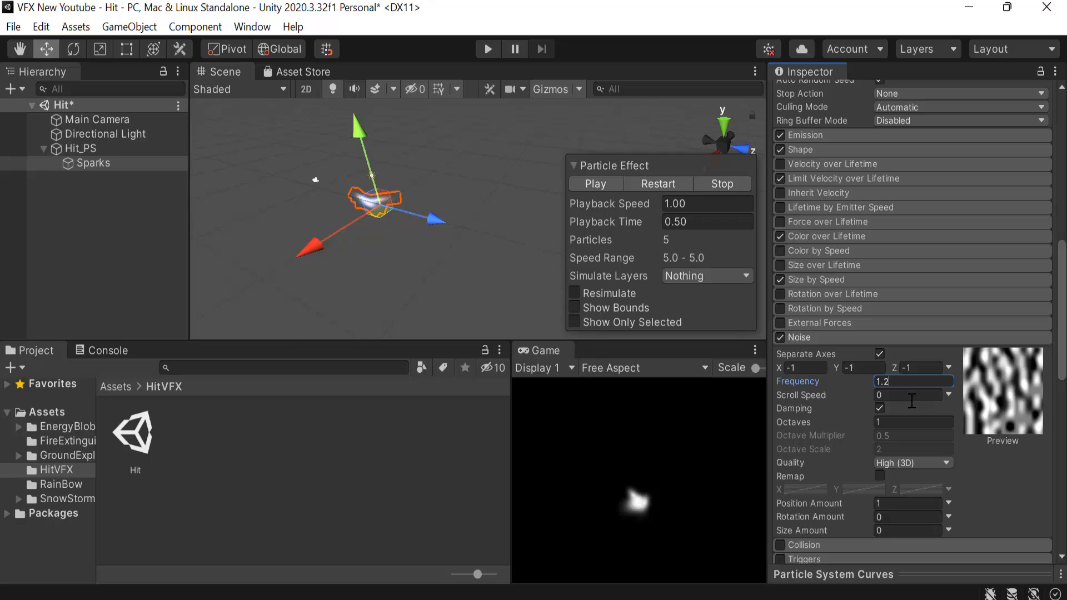
left_click(913, 395)
Step: Replay the effect preview several times, orbiting the scene view to inspect it, then pause
left_click(873, 334)
left_click(669, 188)
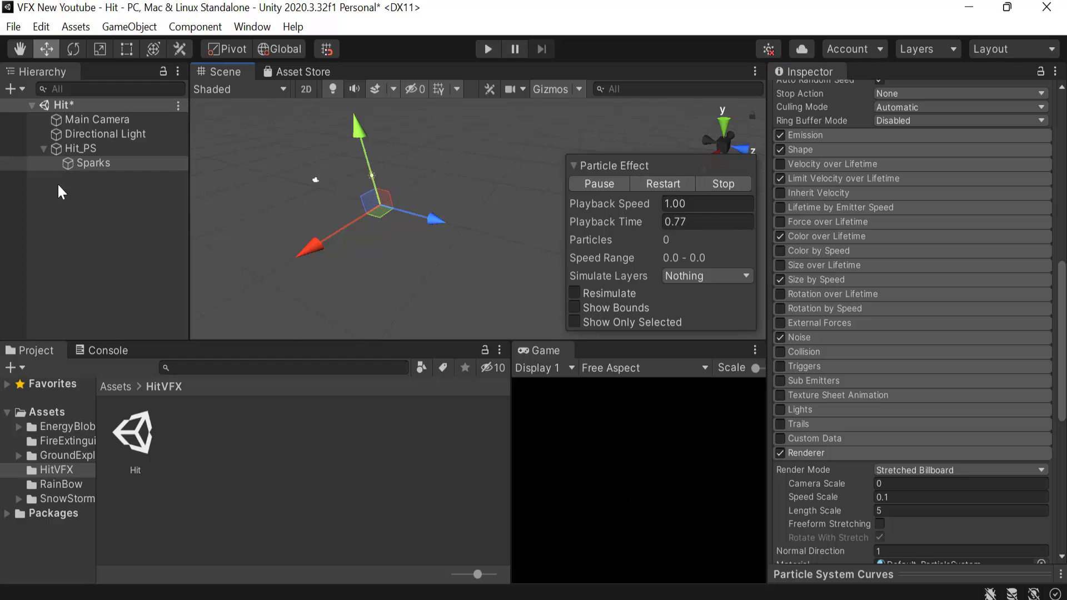
left_click_drag(281, 190, 374, 250, "alt")
left_click(313, 175)
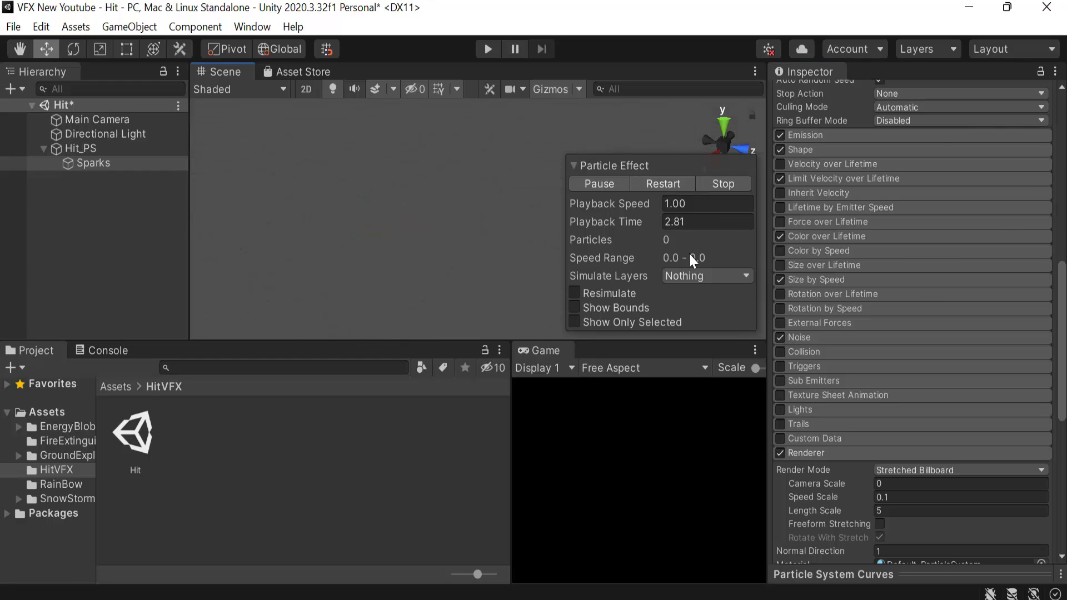
left_click_drag(302, 249, 308, 167, "alt")
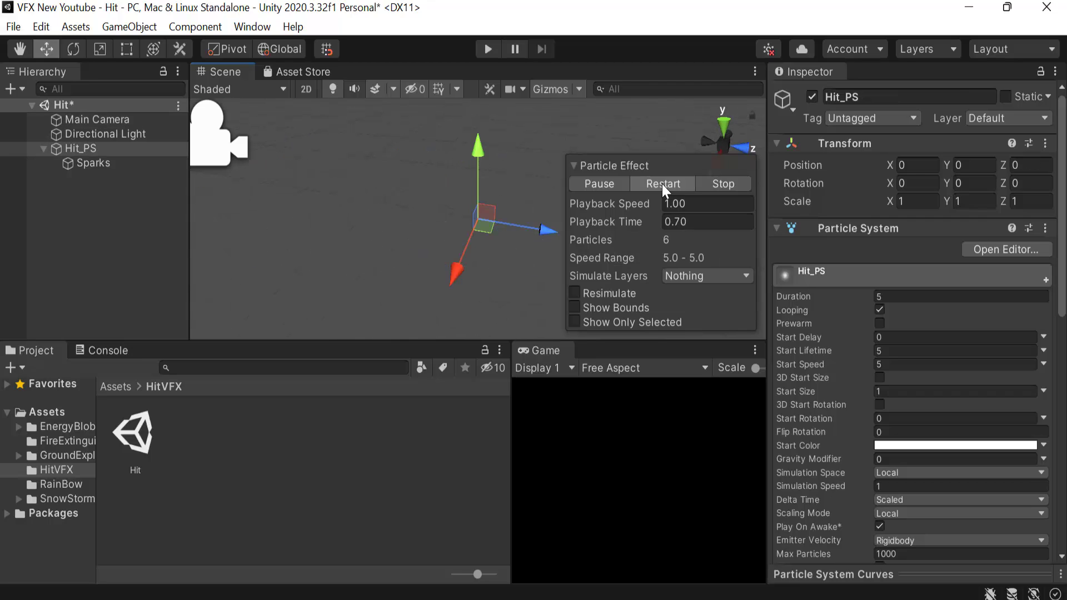
left_click(662, 185)
left_click(662, 185)
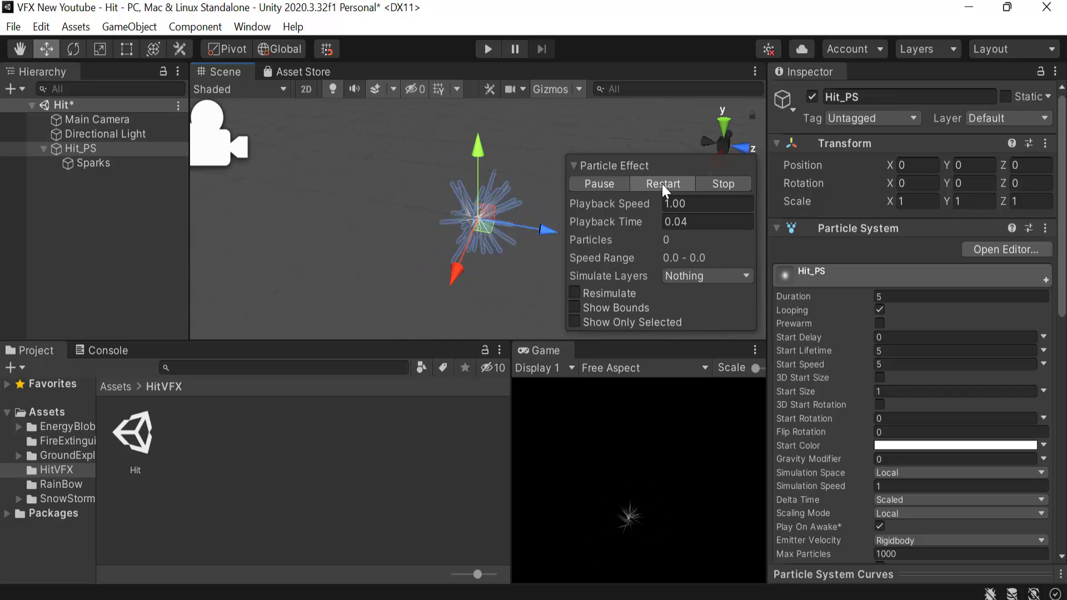
left_click(662, 185)
left_click(662, 184)
left_click(662, 184)
left_click(662, 184)
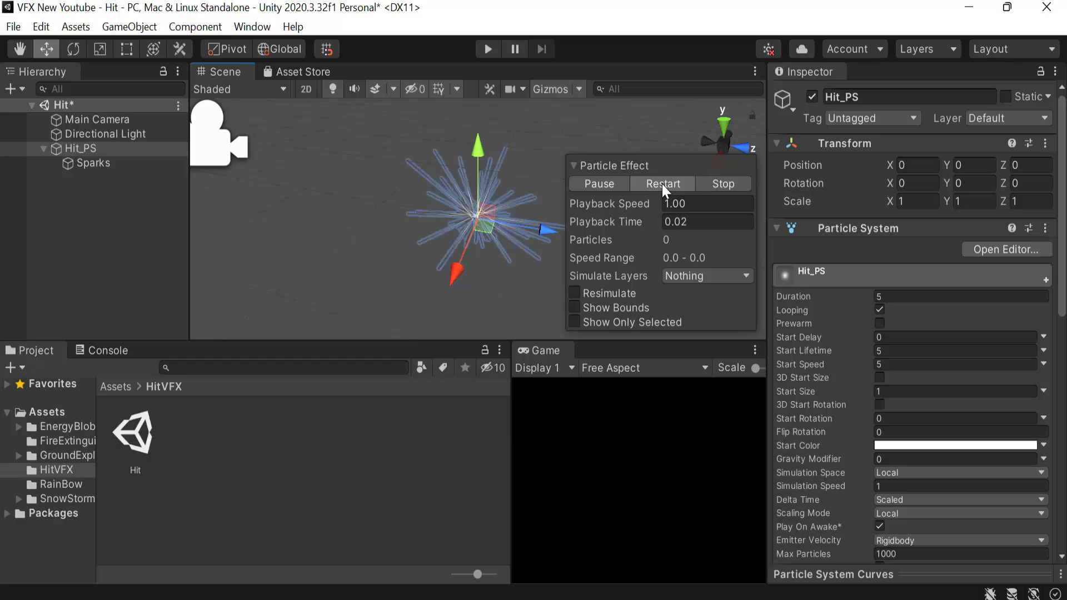
left_click(611, 187)
Step: Set Hit_PS Start Size to 2 and replay the preview with the larger particles
left_click(907, 394)
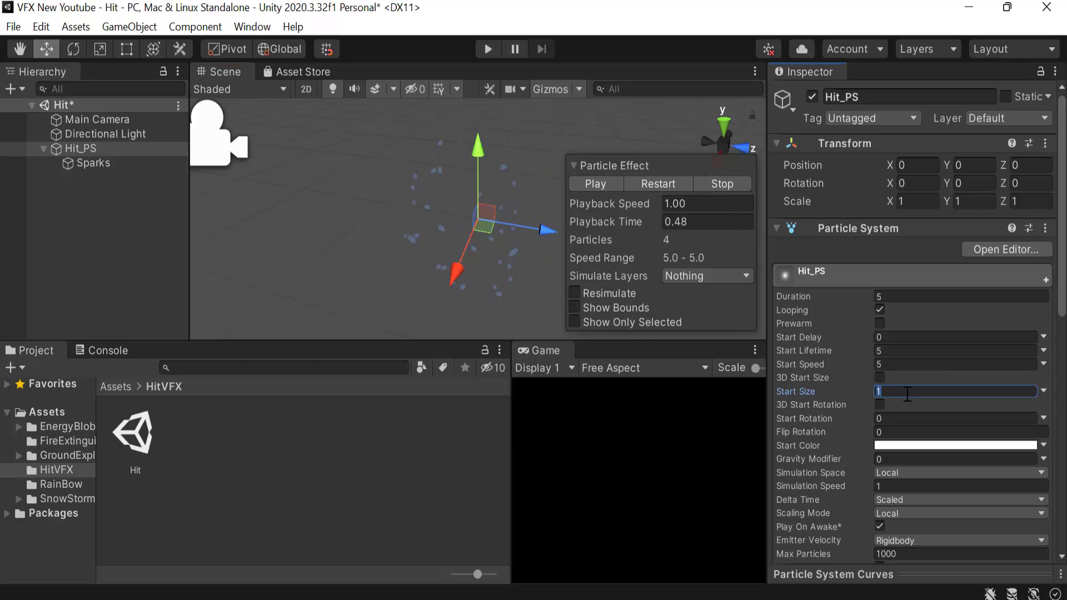
type("2")
left_click(655, 180)
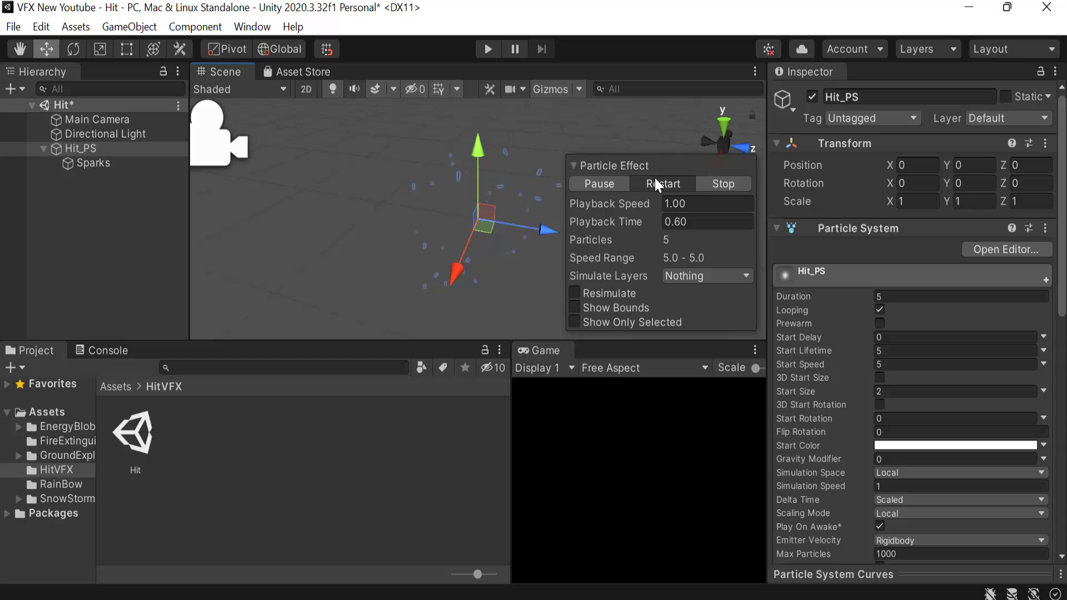
left_click(655, 179)
left_click(655, 179)
left_click(655, 178)
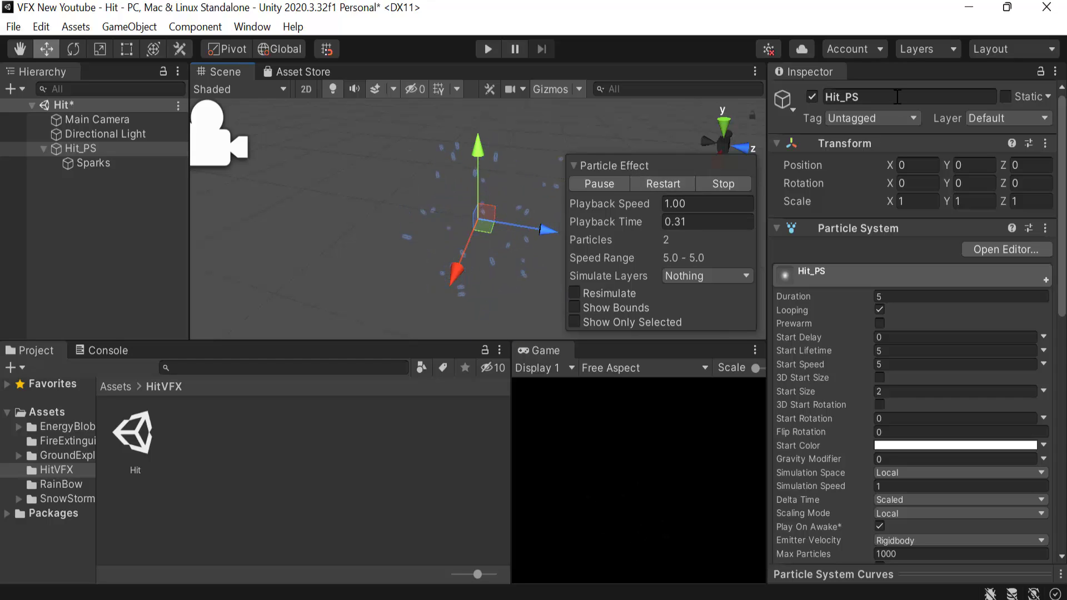
Step: Toggle Hit_PS off and back on, then deactivate the Sparks child
left_click(813, 97)
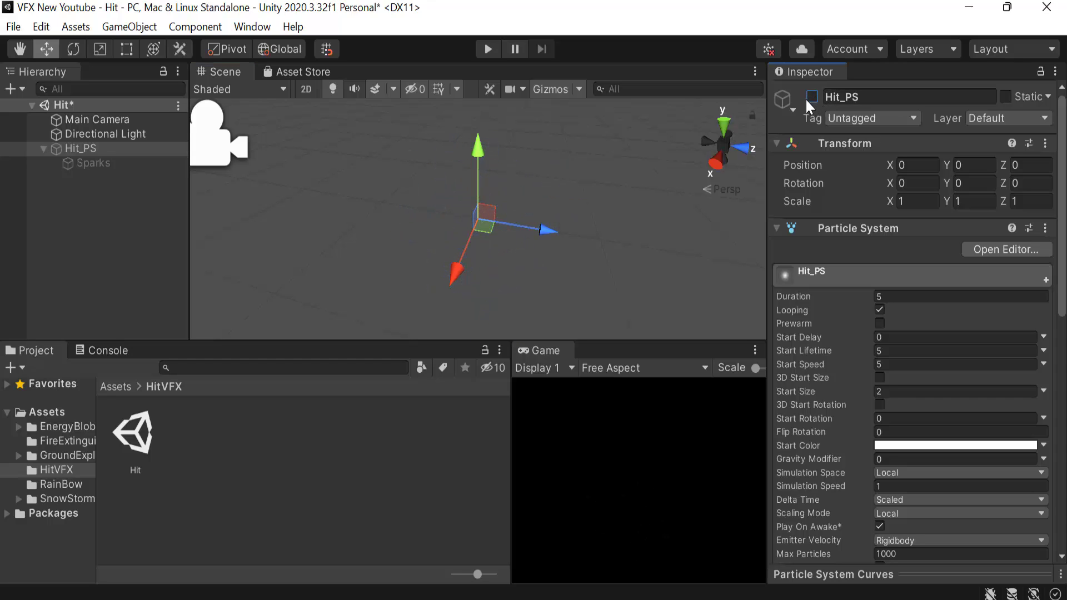
left_click(809, 97)
left_click(166, 164)
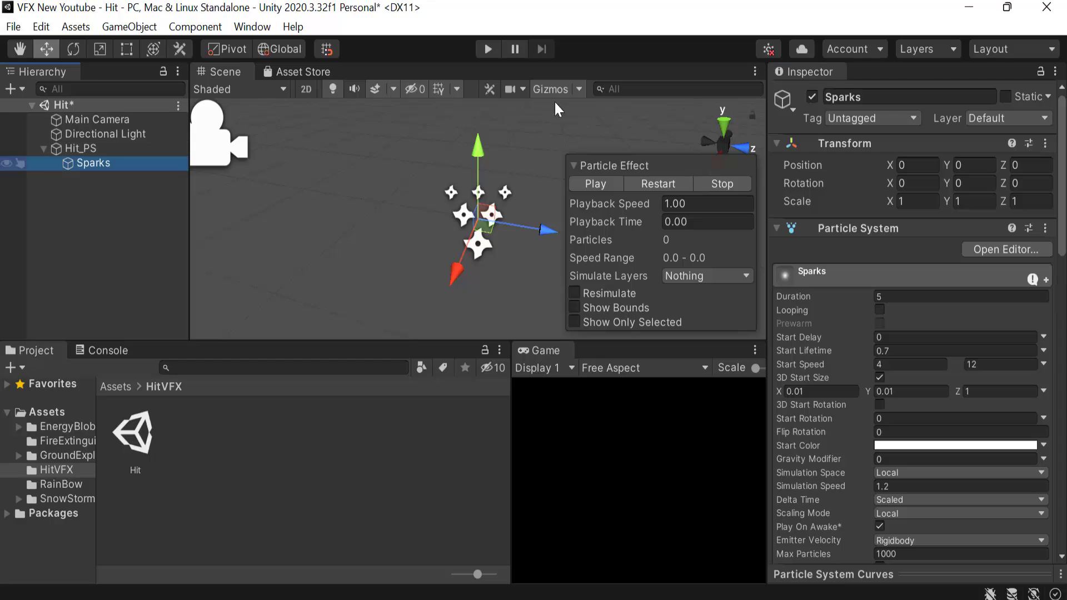
left_click(812, 97)
Step: Add a child particle system named CircleGlow under Hit_PS
left_click(99, 152)
right_click(99, 153)
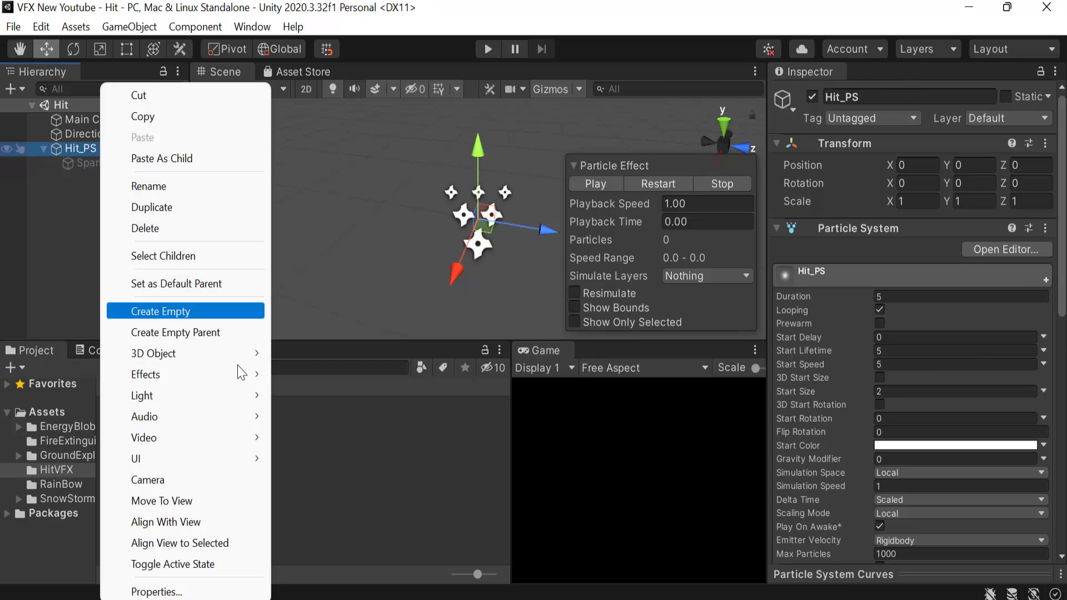
mouse_move(255, 374)
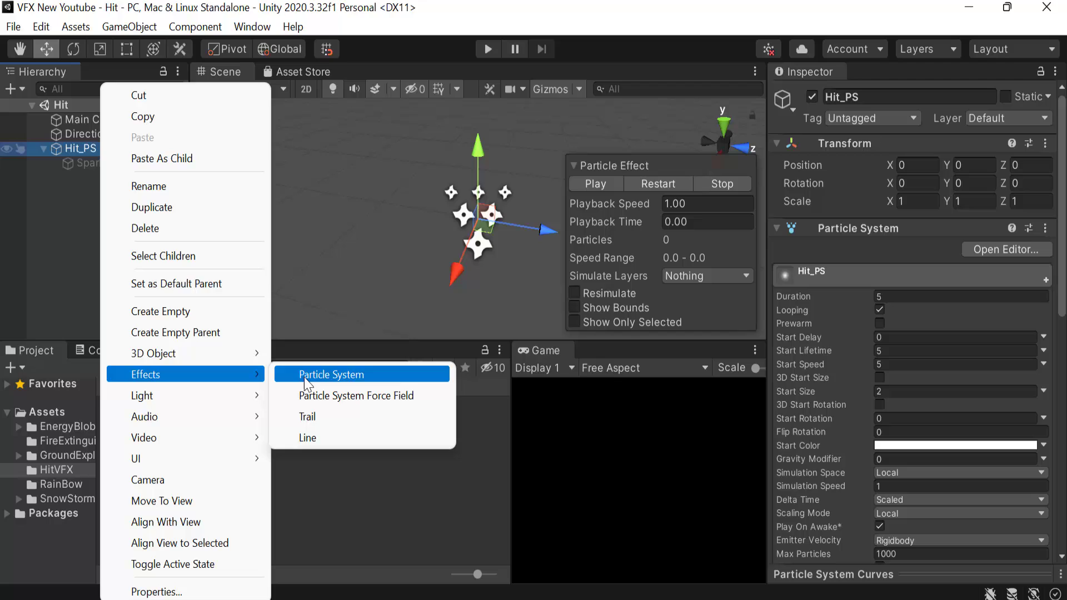
left_click(305, 380)
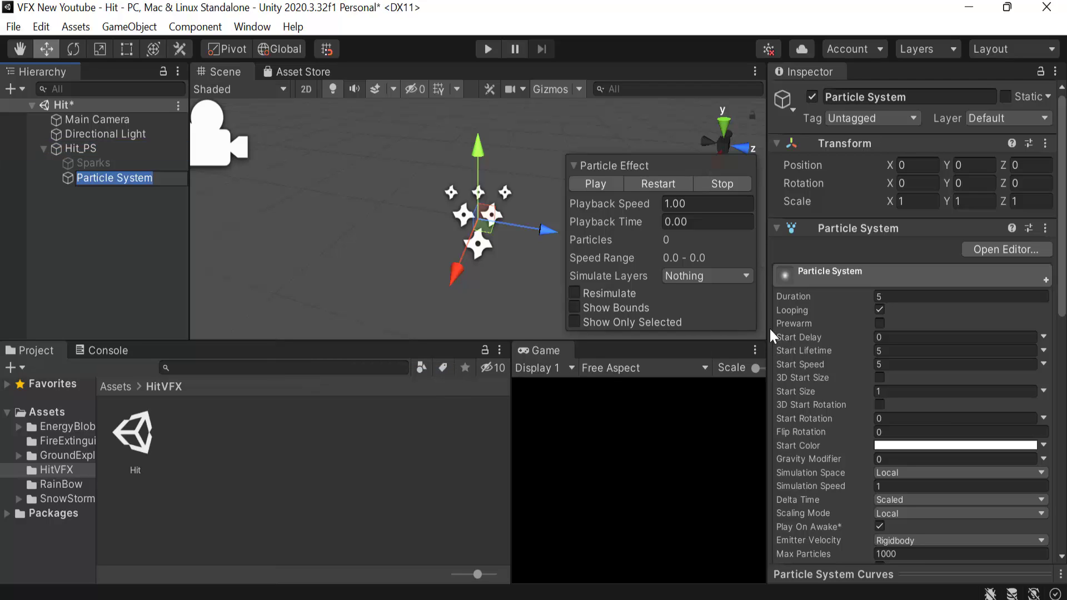
left_click(944, 97)
type("Cir")
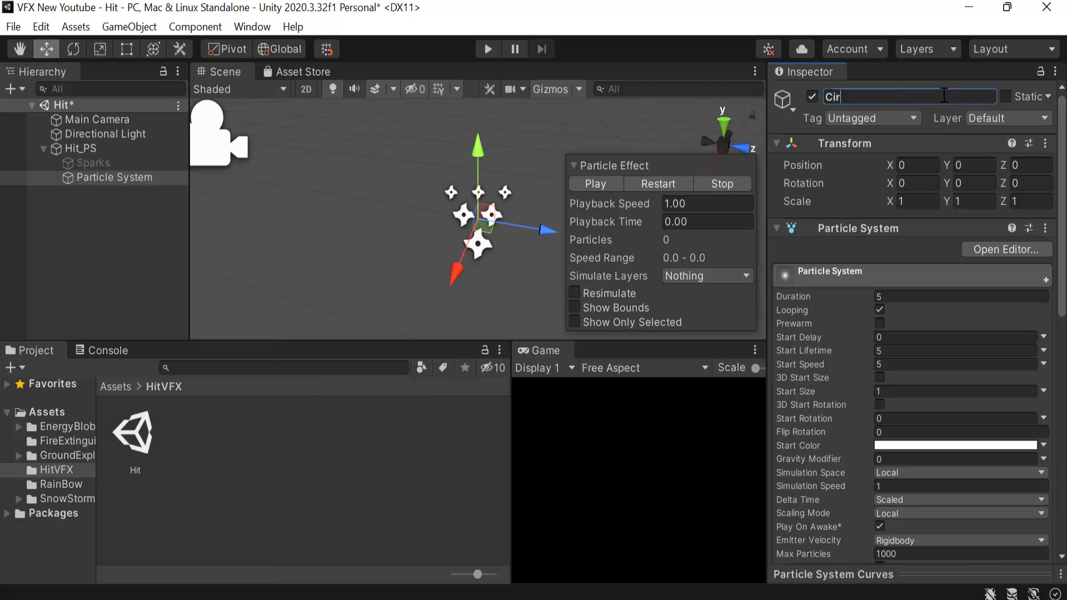
type("cleGlow_")
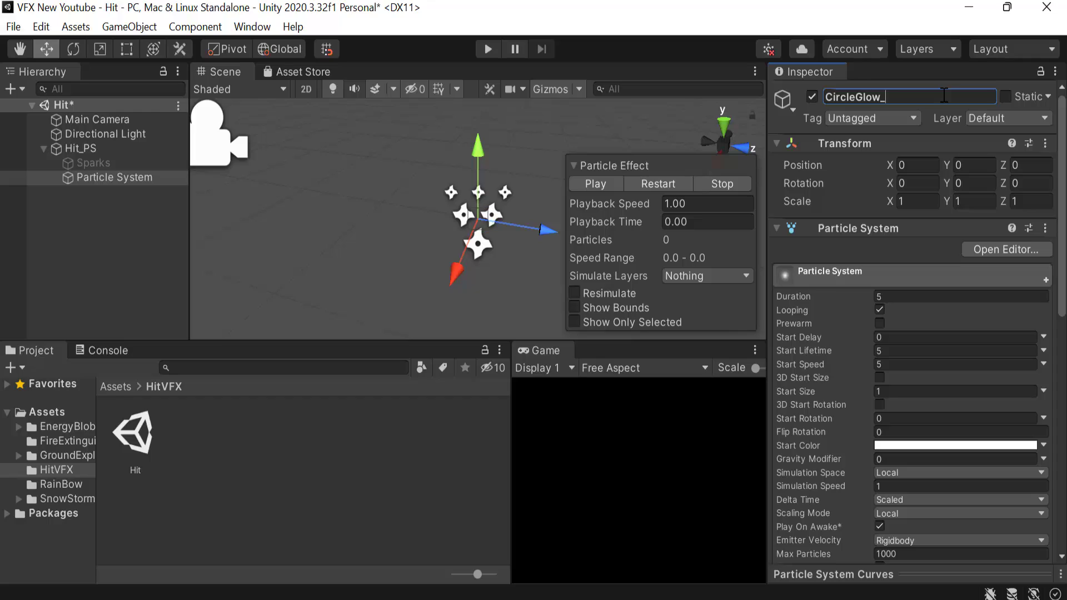
key("BackSpace")
key("Return")
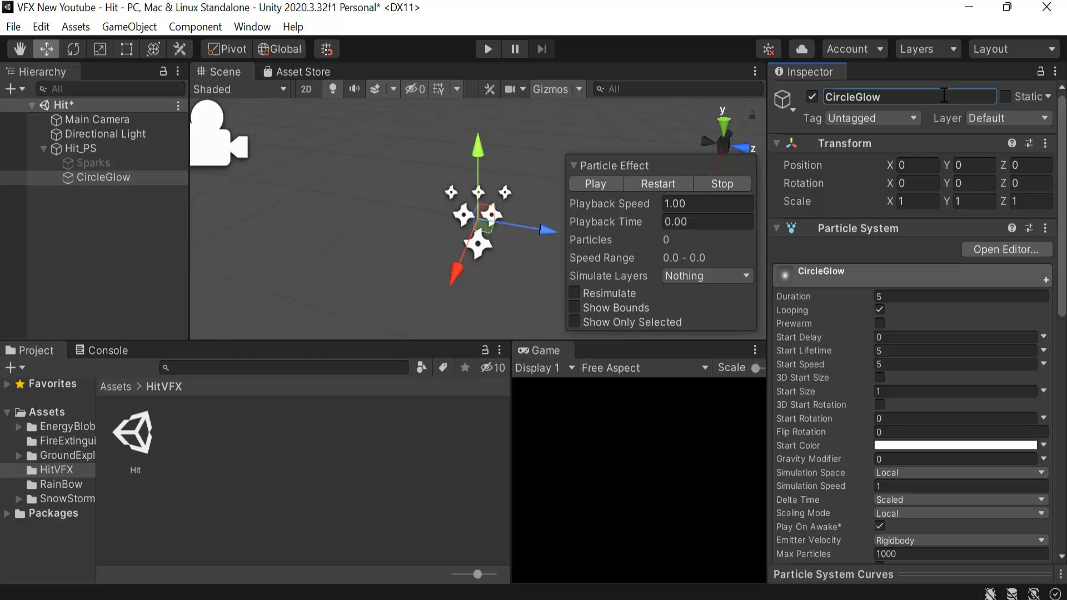
Step: Set CircleGlow's Renderer Max Particle Size to 3 and save the scene
scroll(935, 562, "down", 10)
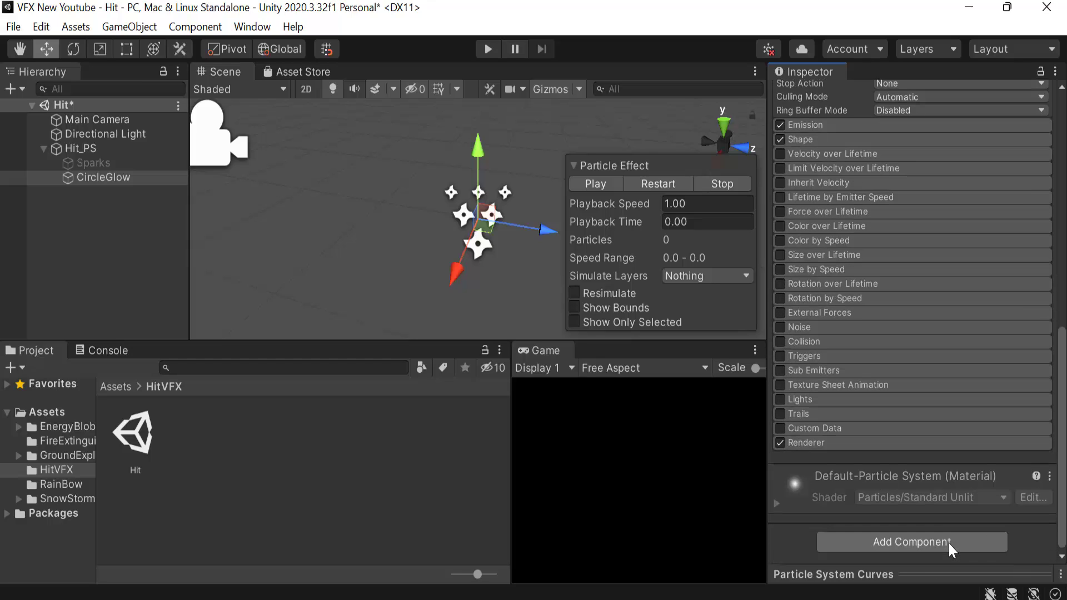
left_click(942, 443)
left_click(918, 540)
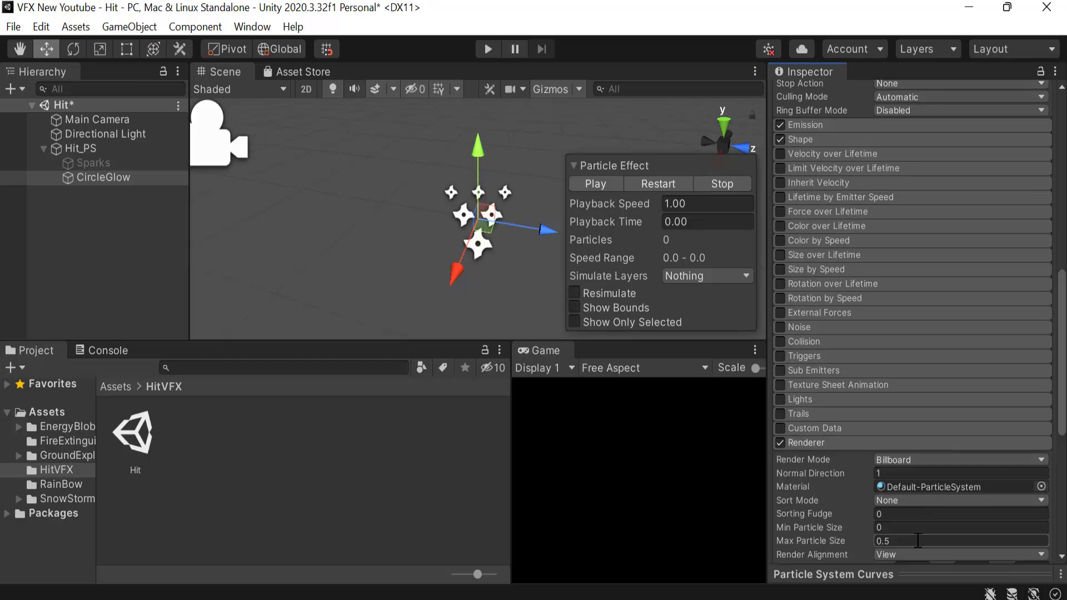
type("3")
key("ctrl+s")
Step: Import the ARO ESPINAS 3 and Circle Glow textures from the desktop into HitVFX
key("super+d")
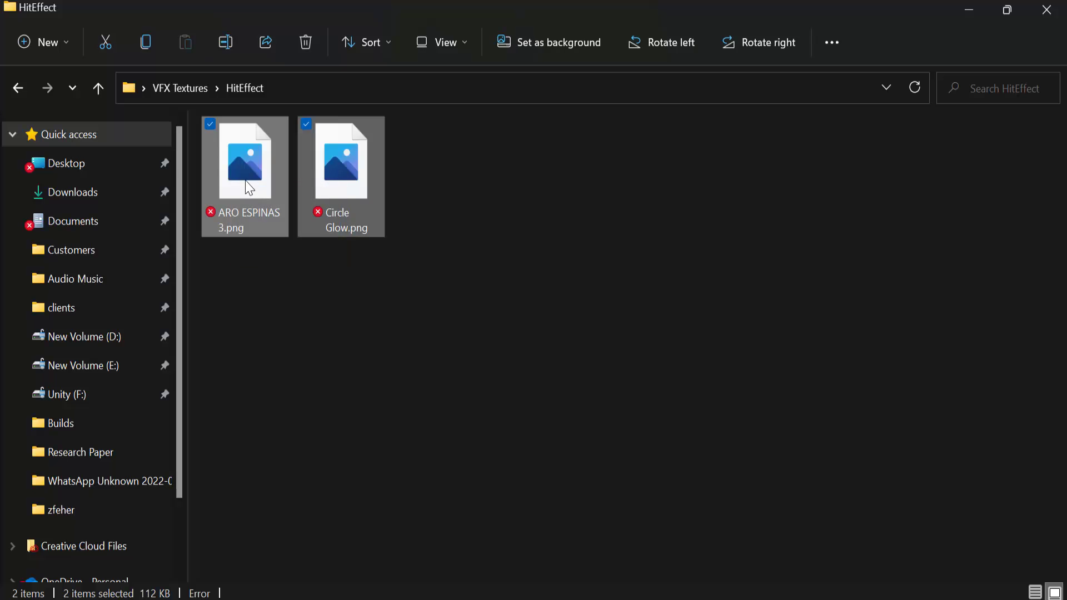
left_click_drag(245, 188, 403, 312)
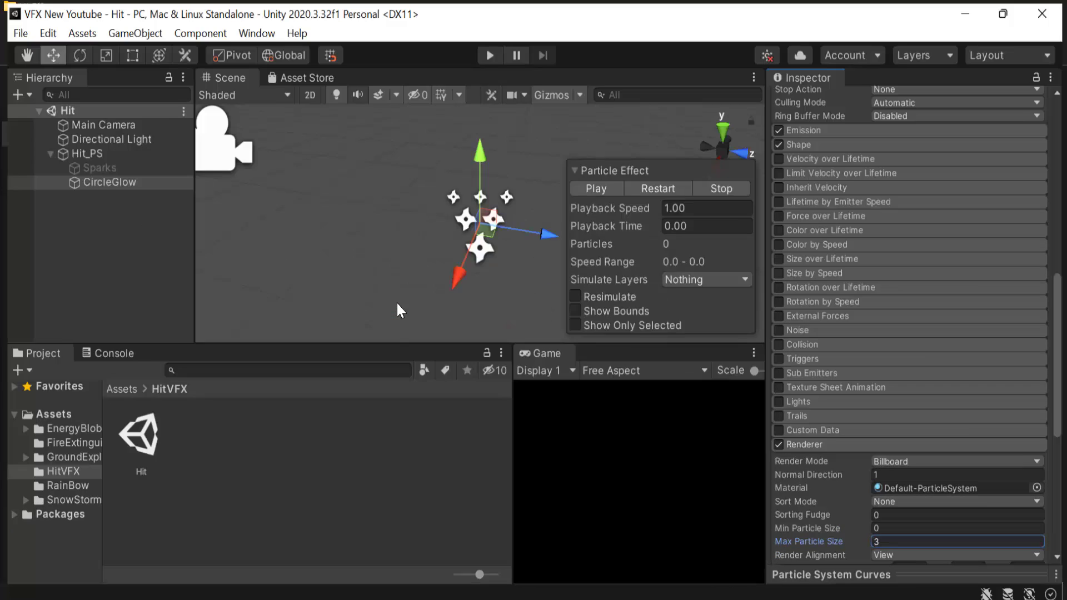
left_click_drag(398, 310, 299, 454)
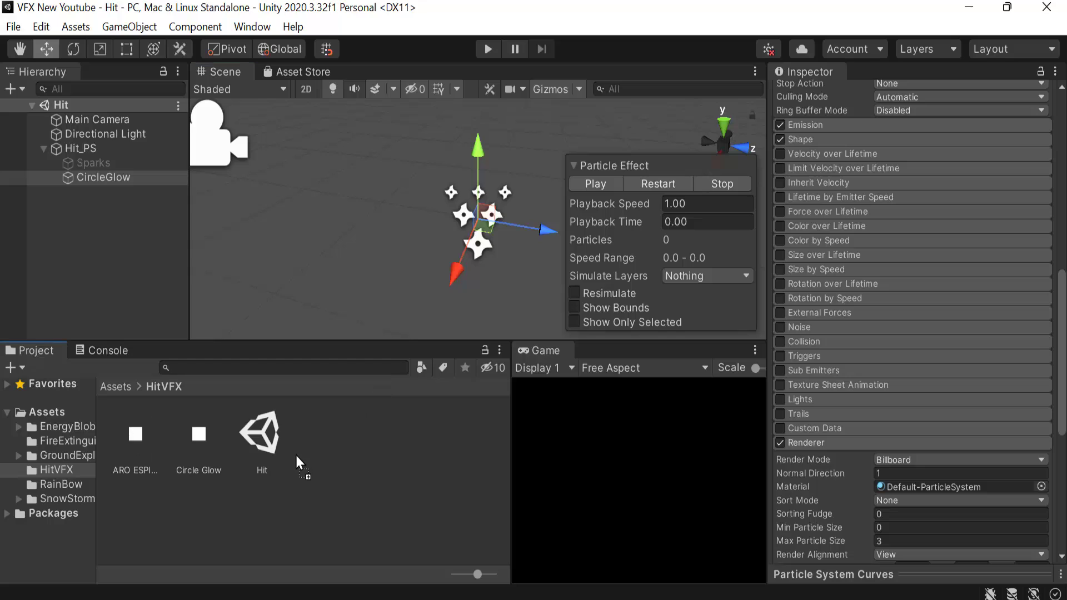
Step: Enable Alpha Is Transparency on both imported textures and apply the import settings
left_click(182, 456)
left_click(135, 435, "ctrl")
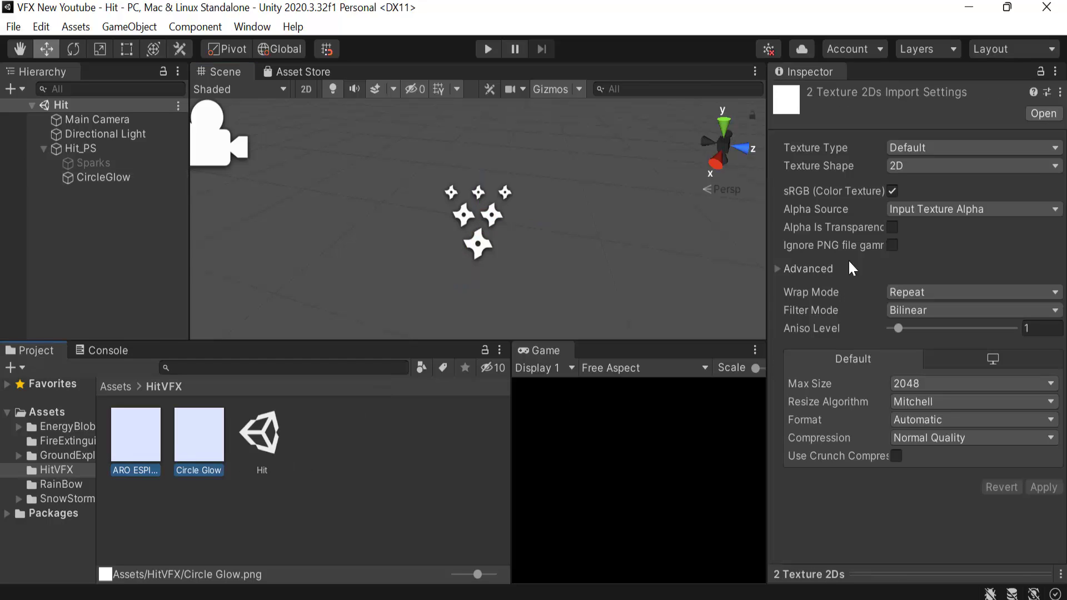
left_click(892, 228)
left_click(1044, 488)
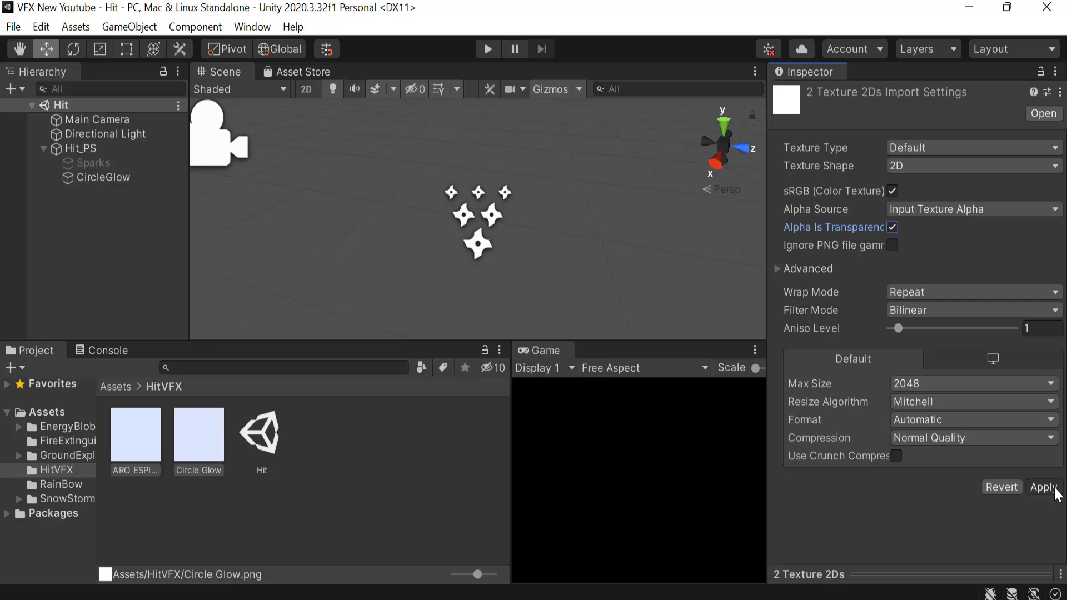
Step: Create a new material in HitVFX named CircleGlow_Mat
left_click(350, 453)
left_click(207, 442)
right_click(361, 425)
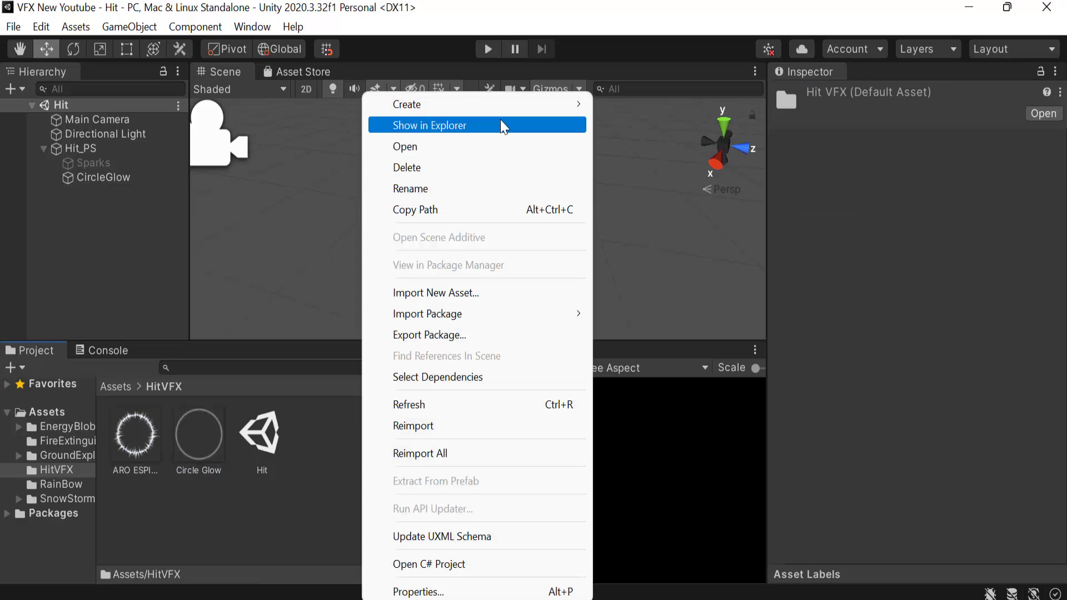
mouse_move(507, 105)
left_click(681, 369)
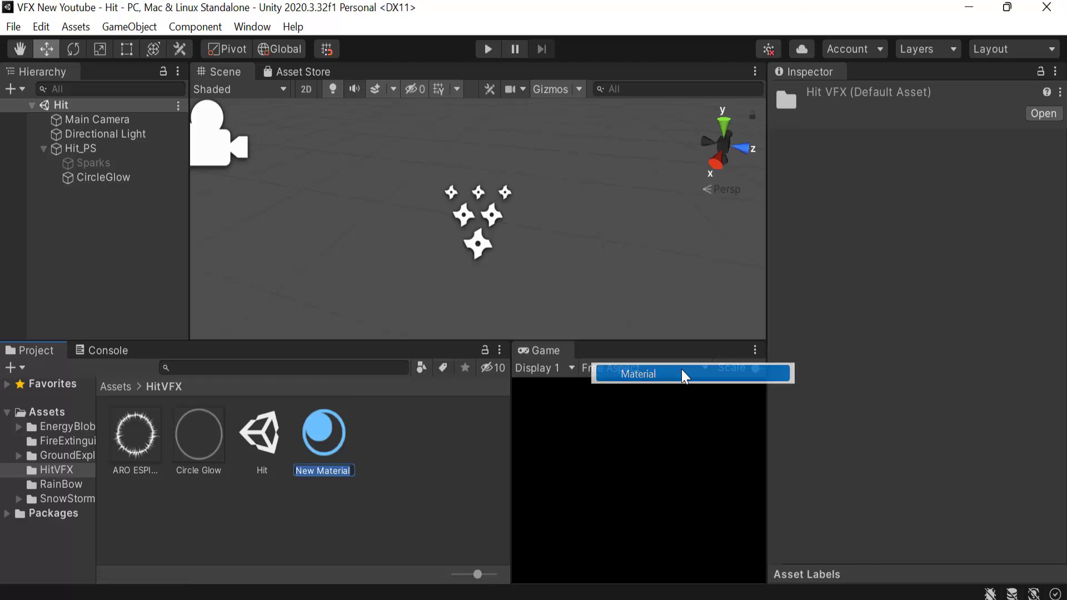
type("Cir")
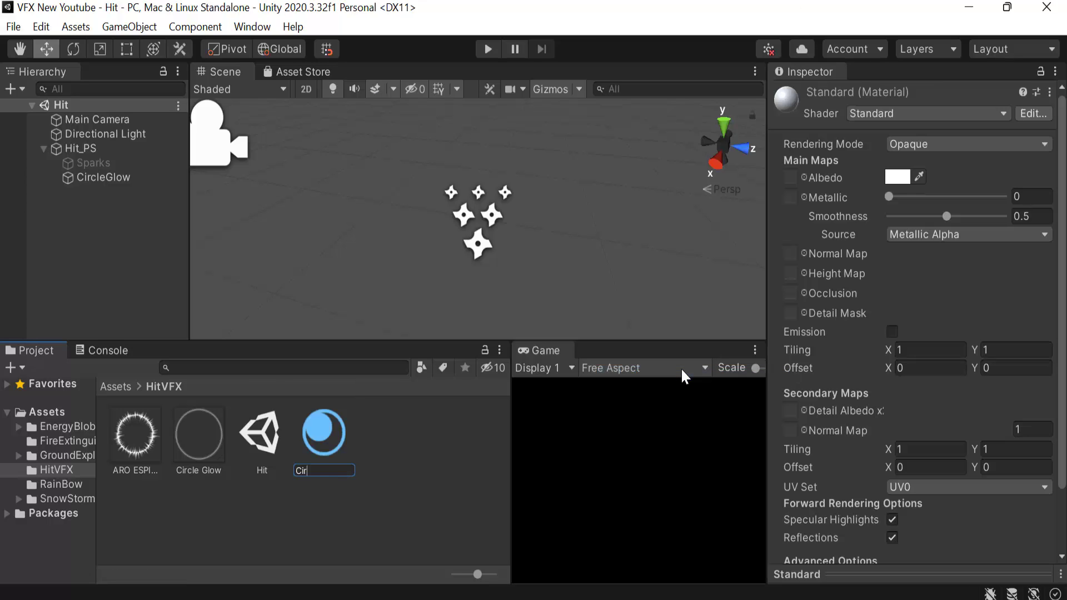
type("cleGlow_Mat")
key("Return")
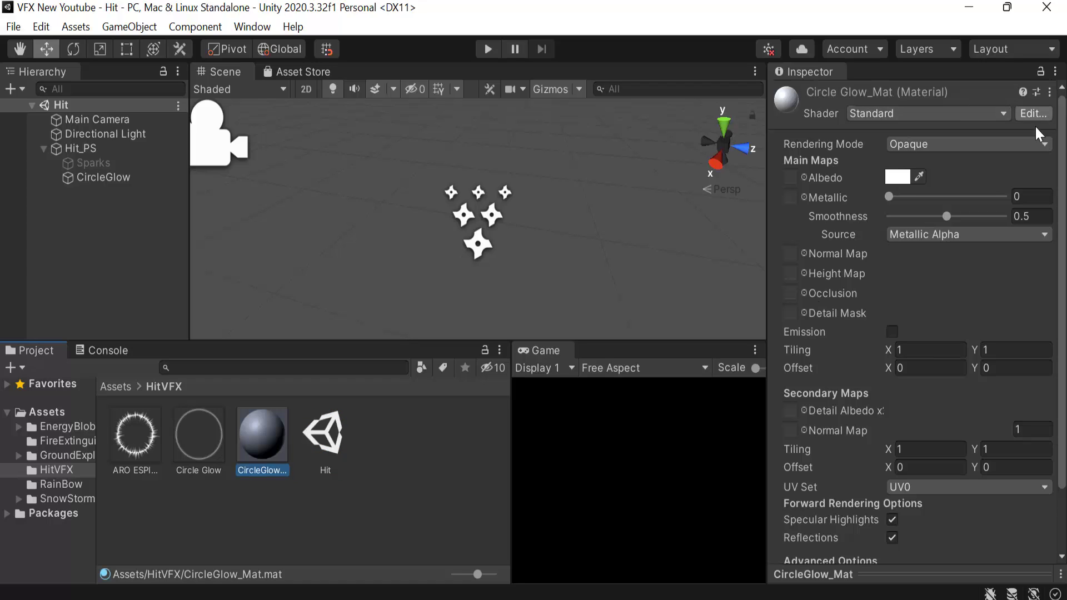
Step: Set CircleGlow_Mat's shader to Legacy Shaders/Particles/Additive
left_click(910, 111)
left_click(906, 376)
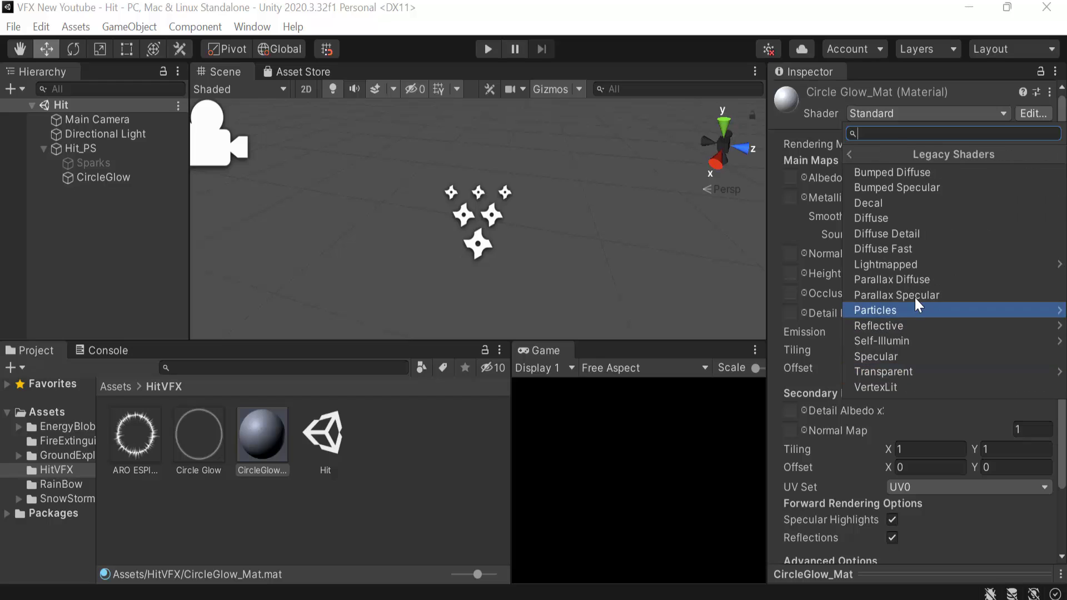
left_click(915, 310)
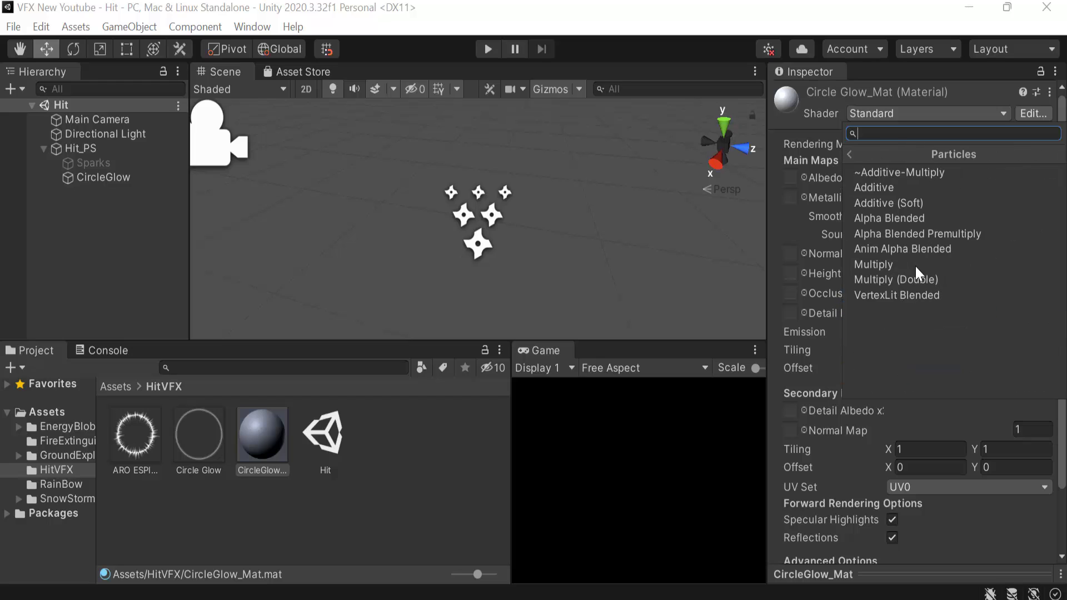
left_click(925, 189)
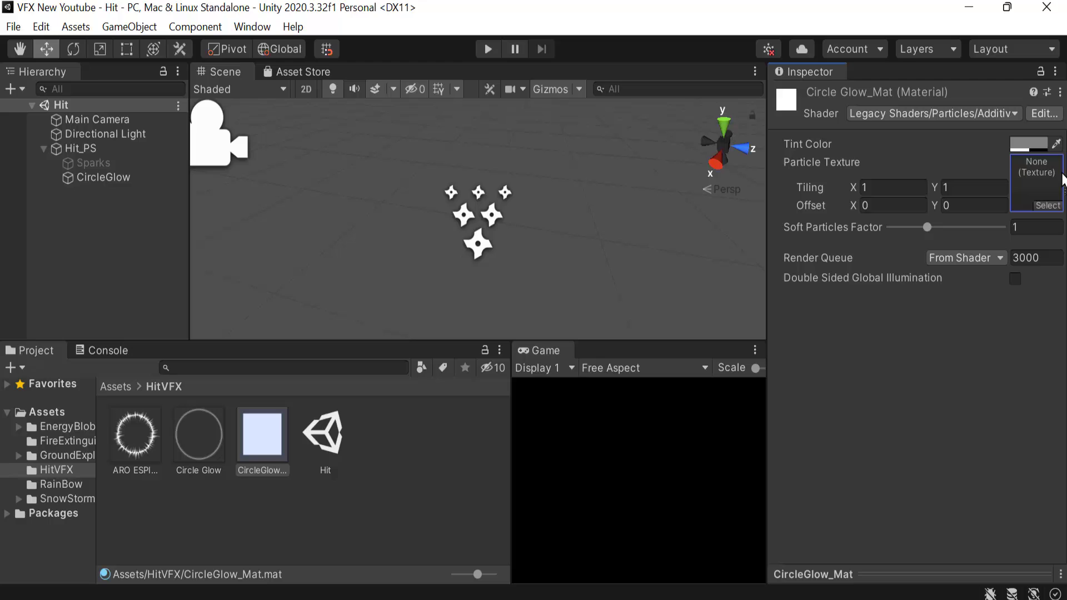
Step: Drop CircleGlow_Mat into CircleGlow's Renderer material slot, then restart and pause the preview
left_click(103, 179)
scroll(1064, 318, "down", 10)
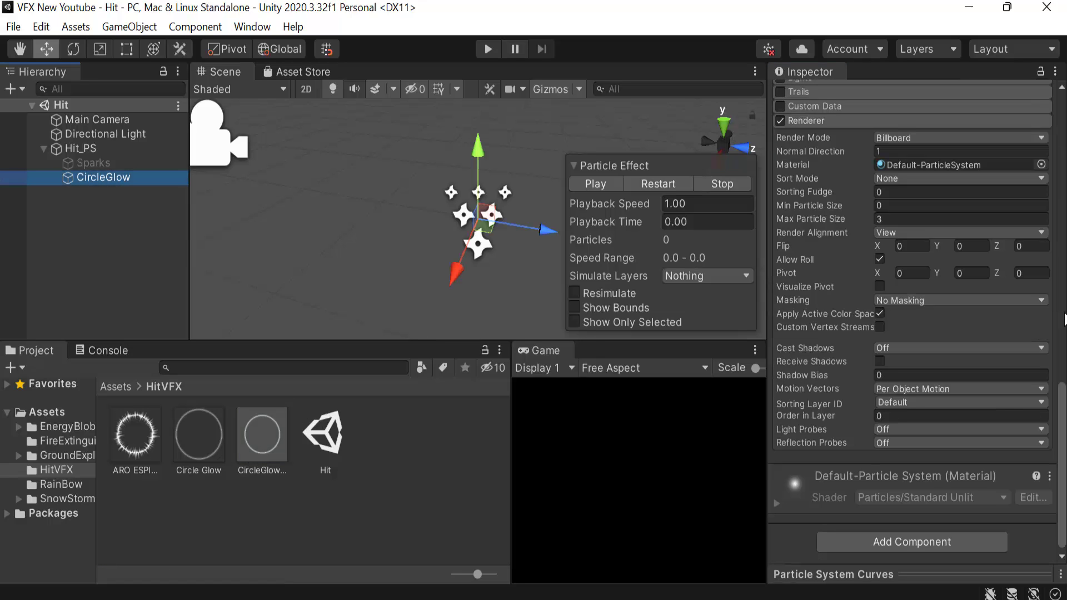
left_click_drag(260, 445, 977, 166)
left_click(650, 186)
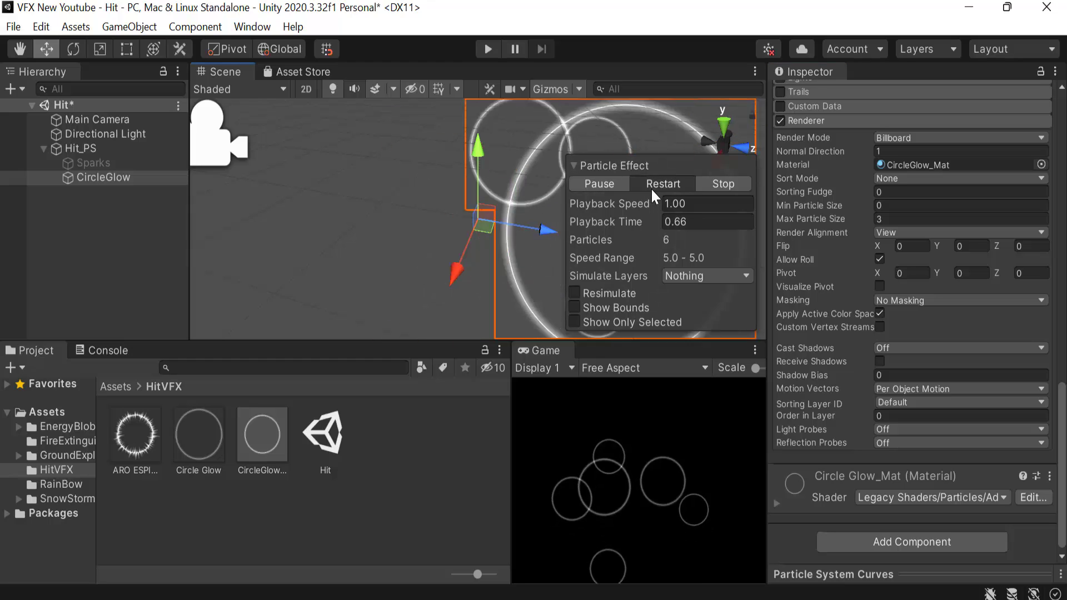
left_click(651, 185)
left_click(610, 184)
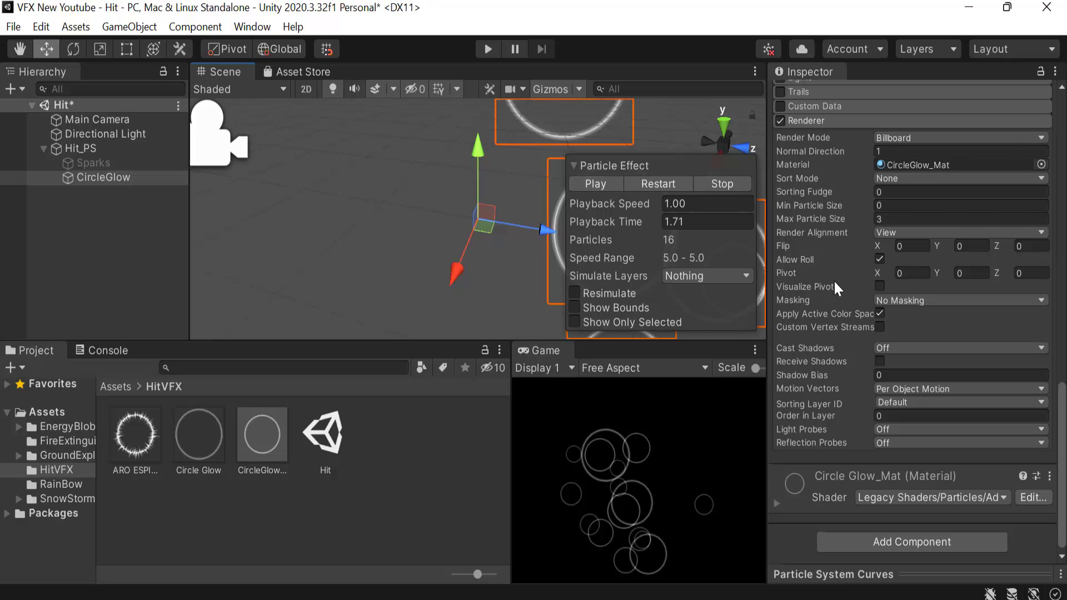
scroll(923, 260, "up", 15)
Step: Turn off CircleGlow's looping and make its start lifetime random between 0.05 and 0.35
left_click(880, 310)
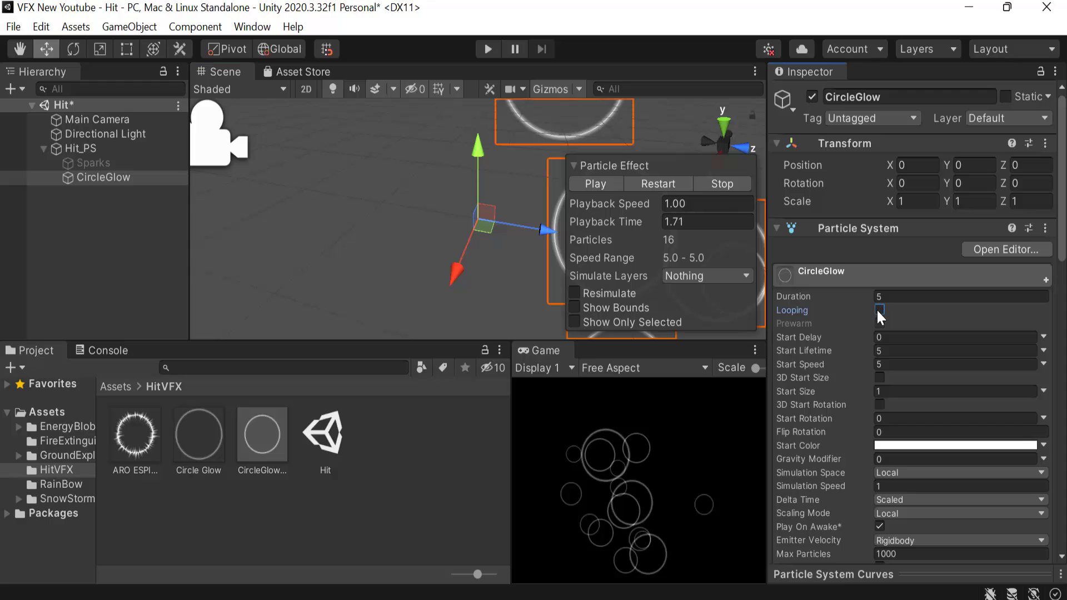
left_click(1044, 351)
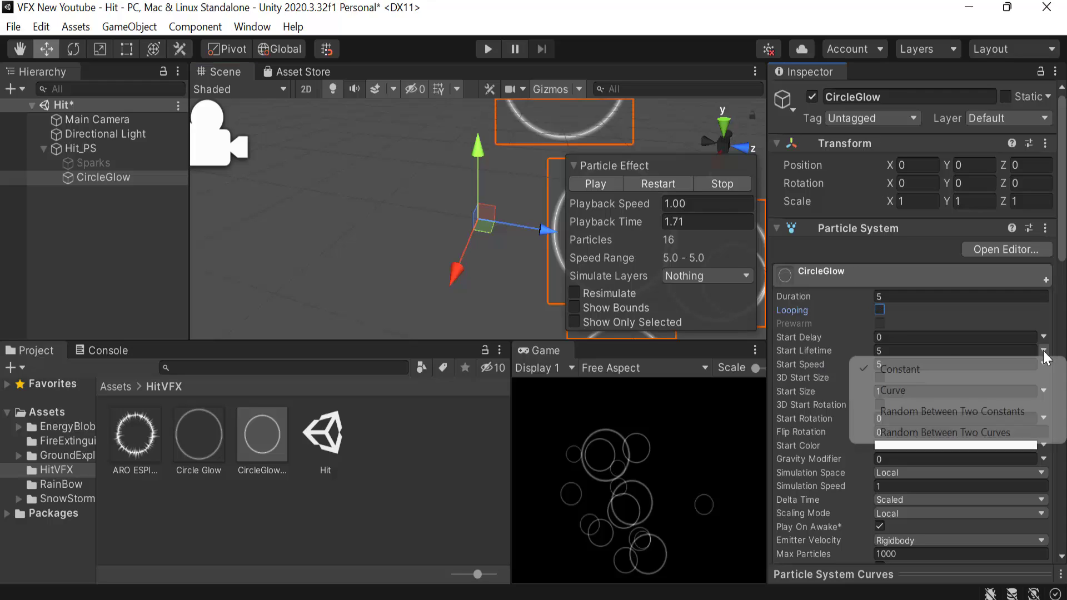
left_click(945, 411)
left_click(910, 351)
type("0.")
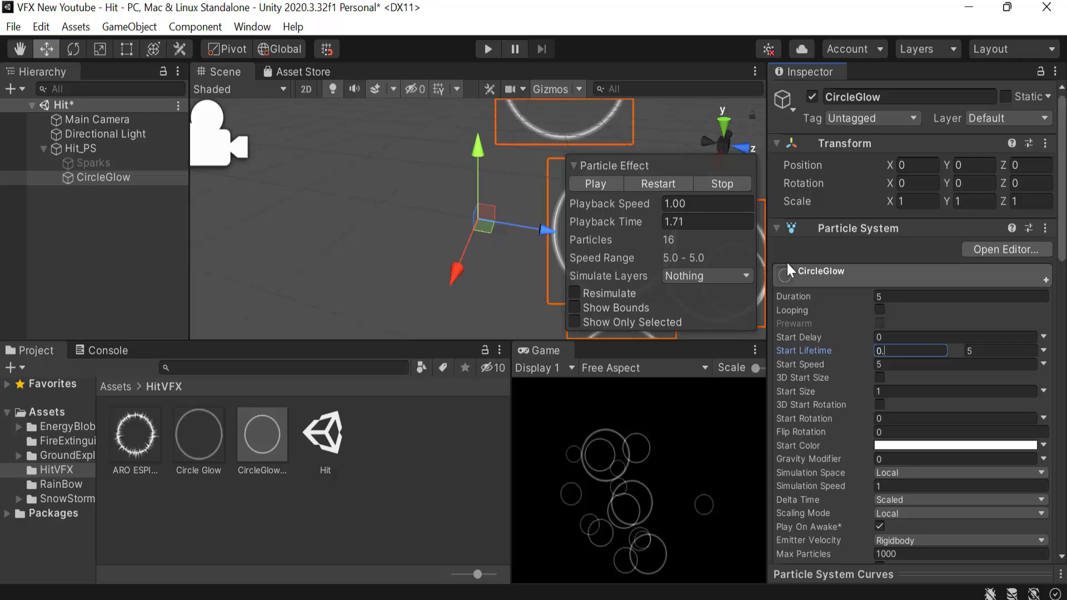
type("05")
left_click(1002, 350)
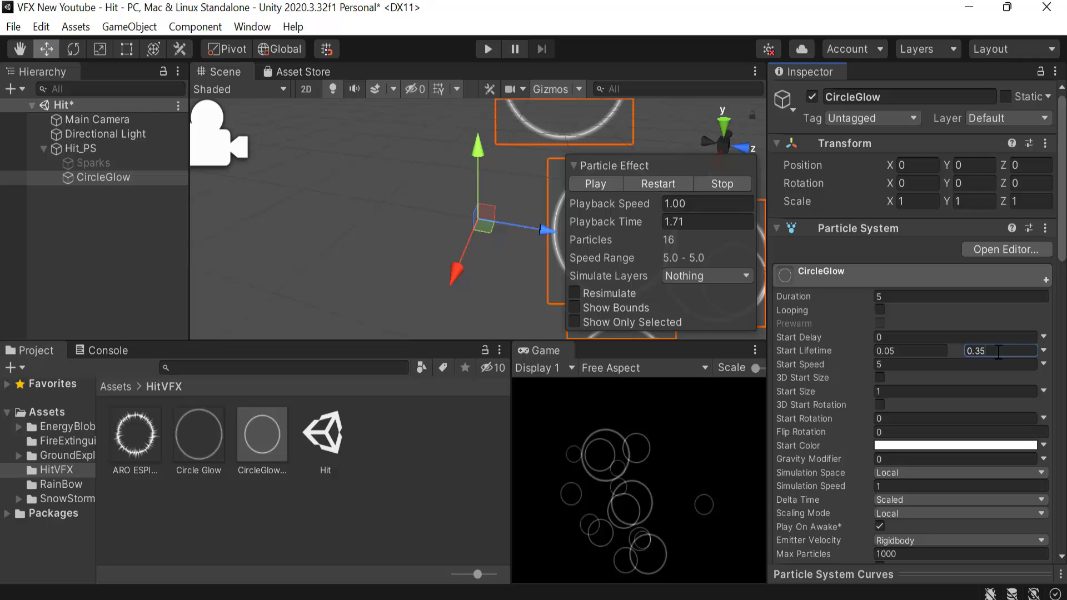
Step: Set Start Speed 0, Start Size 2 and Simulation Speed 1.2
left_click(919, 364)
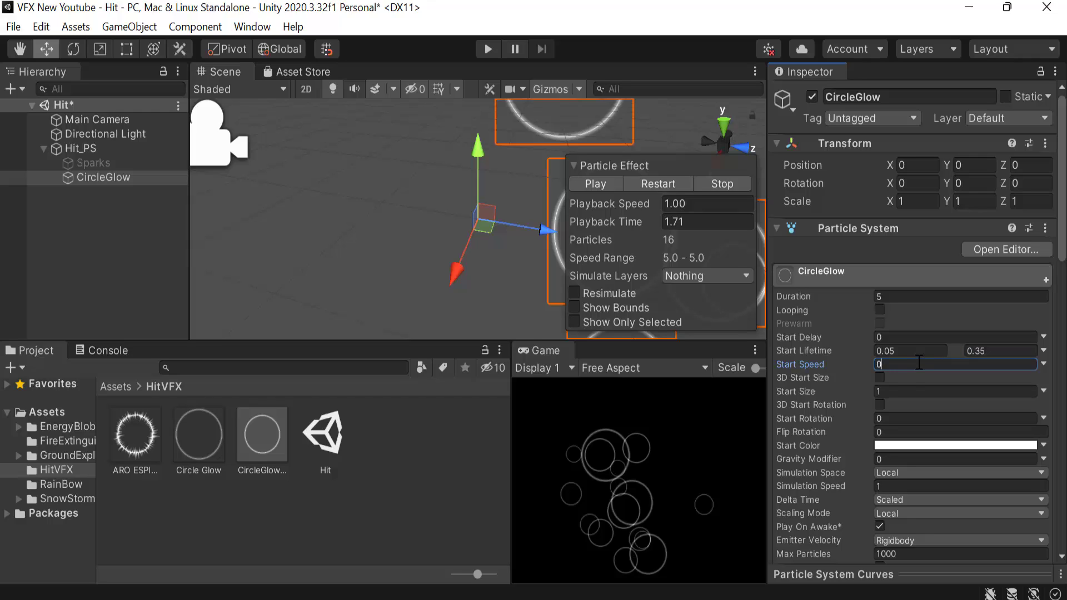
type("0")
left_click(896, 390)
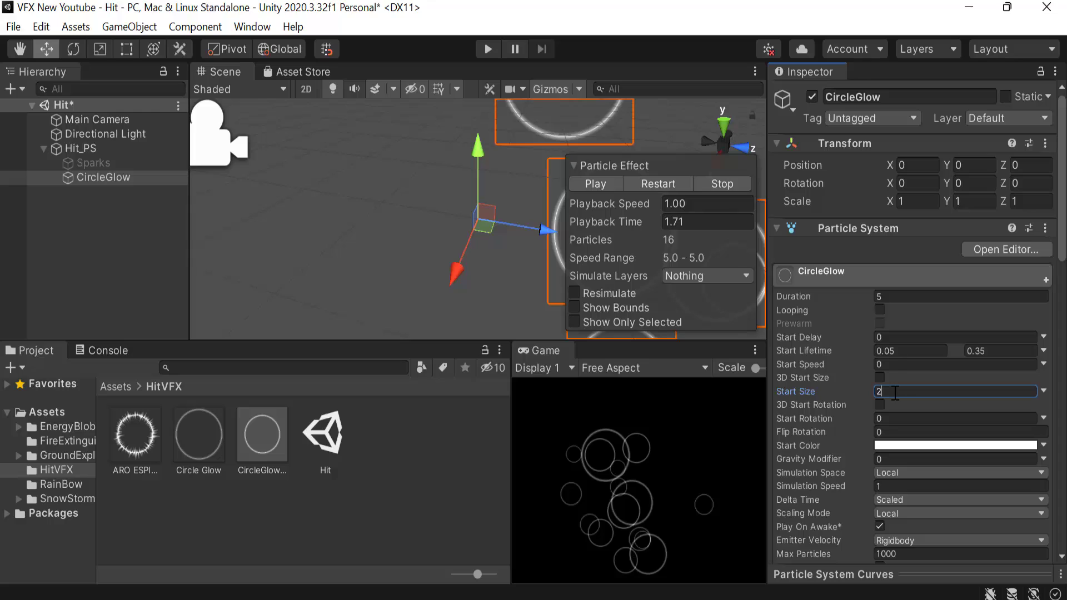
left_click(897, 486)
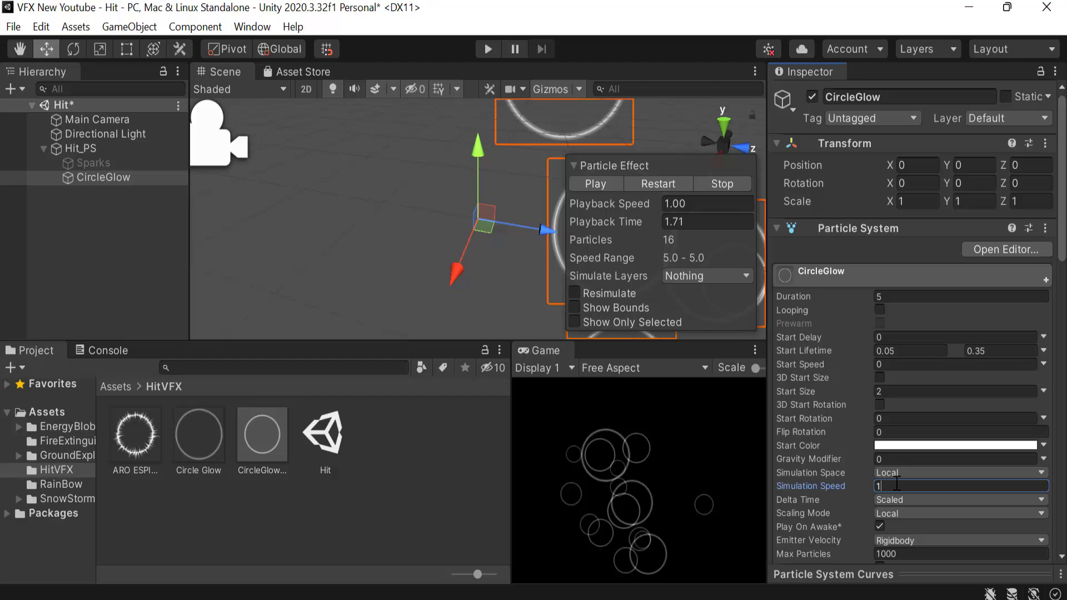
type("1.2")
scroll(879, 444, "down", 10)
Step: Disable Shape and add an emission burst of 5 particles over 10 cycles, rate over time 0
left_click(780, 313)
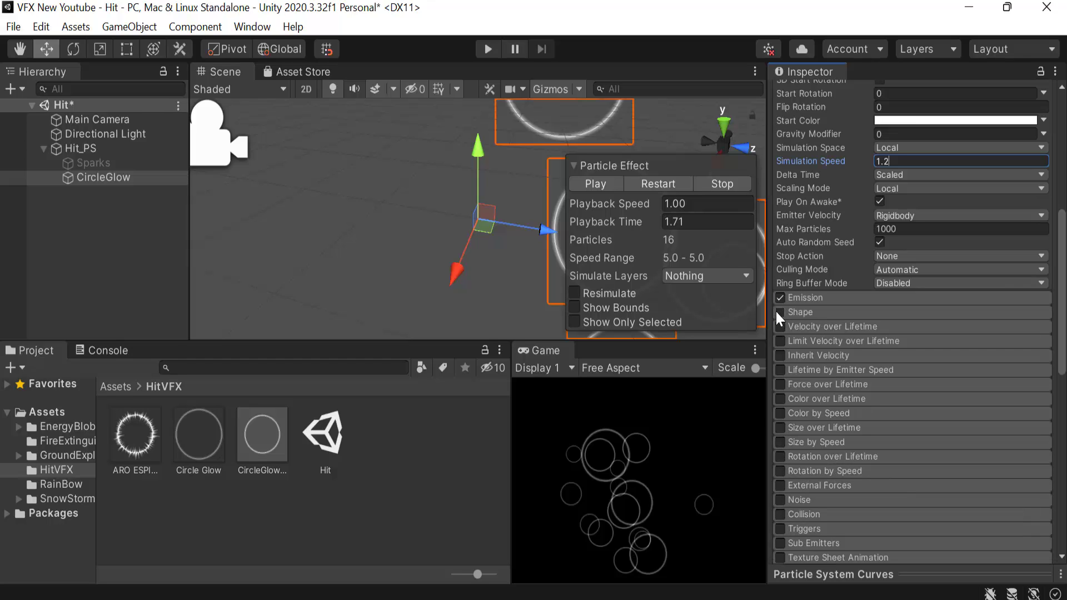
left_click(852, 295)
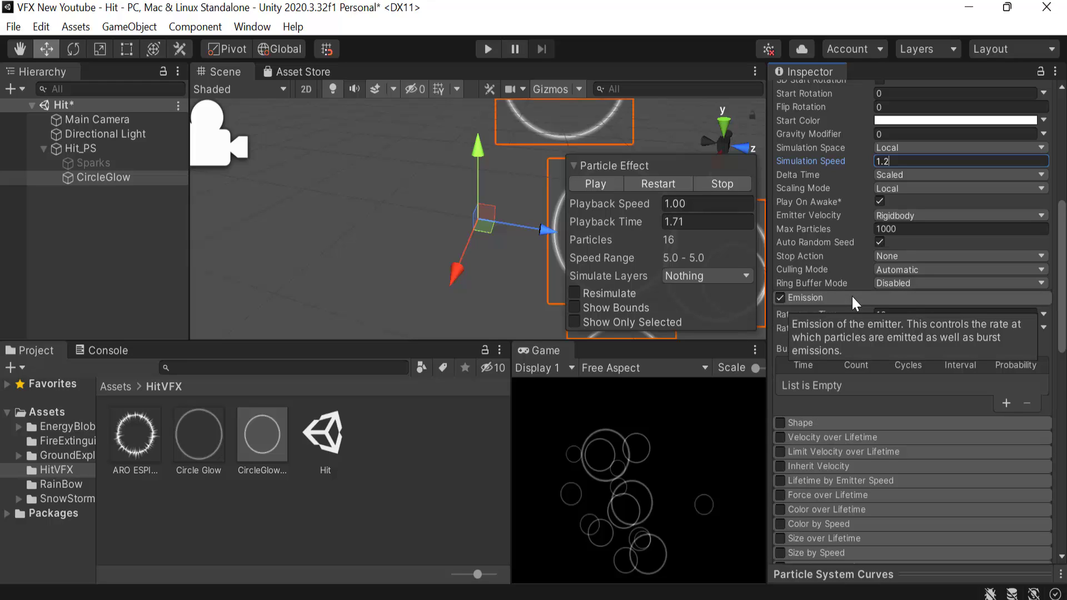
left_click(1006, 403)
left_click(856, 384)
type("5")
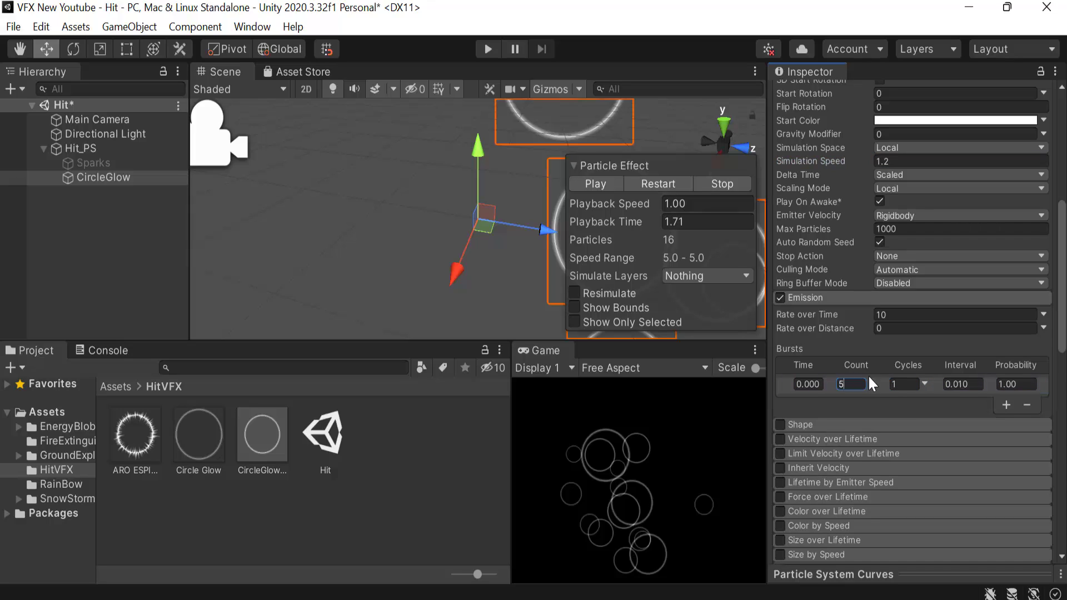
left_click(916, 385)
type("0")
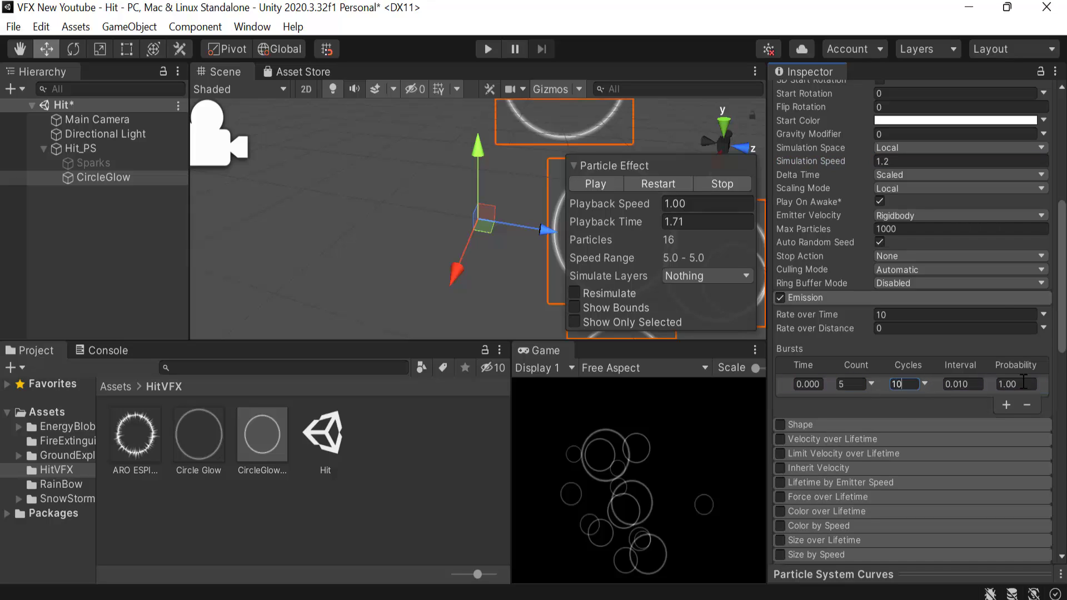
left_click(1004, 313)
type("0")
left_click(663, 185)
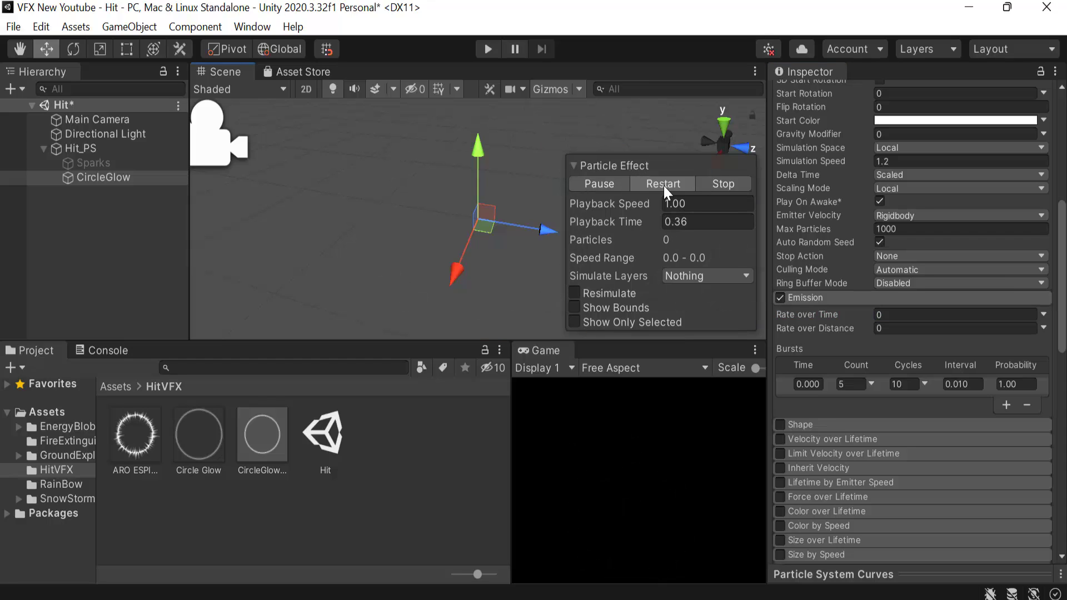
Step: Enable Color over Lifetime with a gradient whose alpha is 0 at start and end
left_click(576, 186)
left_click(789, 298)
left_click(826, 399)
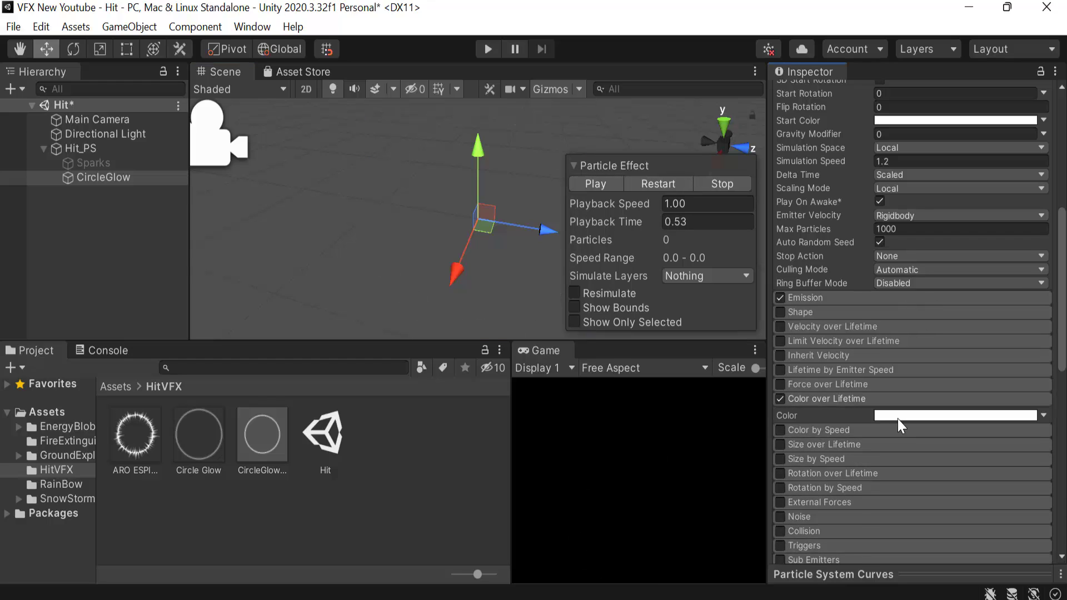
left_click(898, 417)
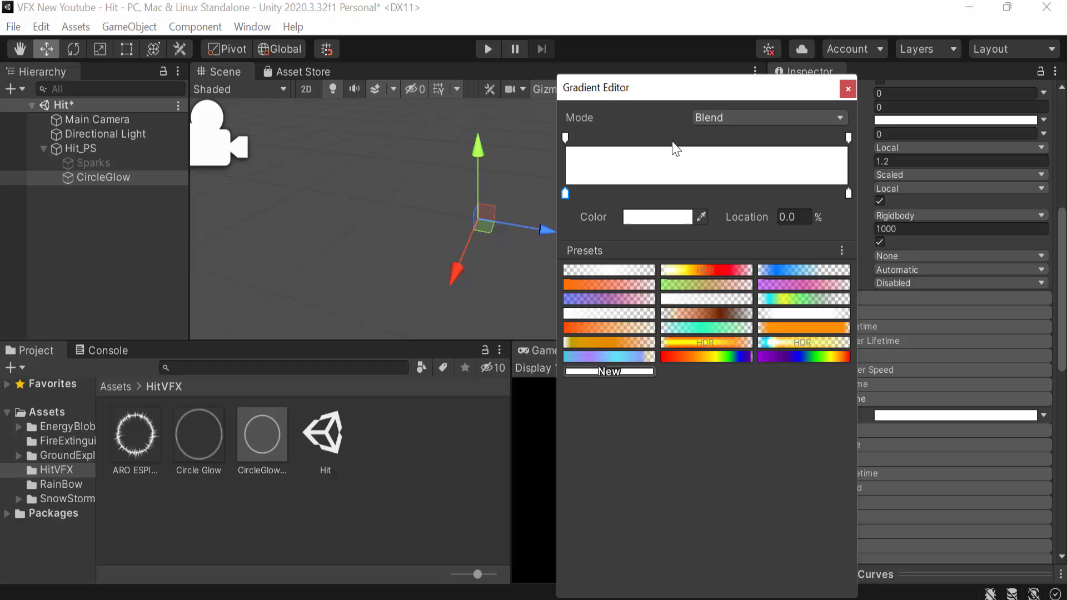
left_click(661, 137)
left_click(565, 136)
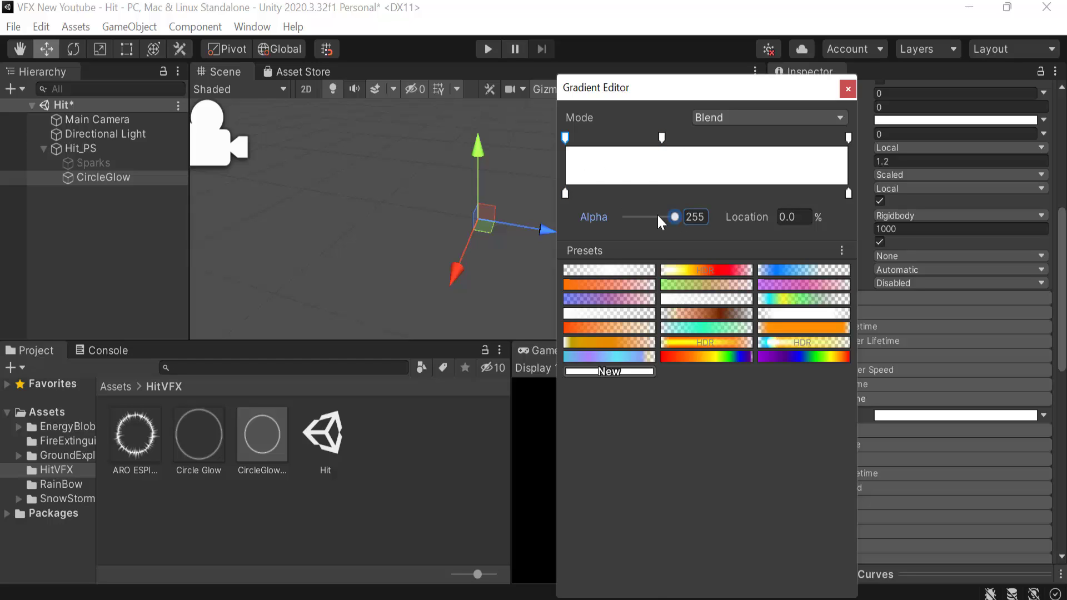
left_click_drag(657, 215, 578, 216)
left_click(849, 137)
left_click(847, 89)
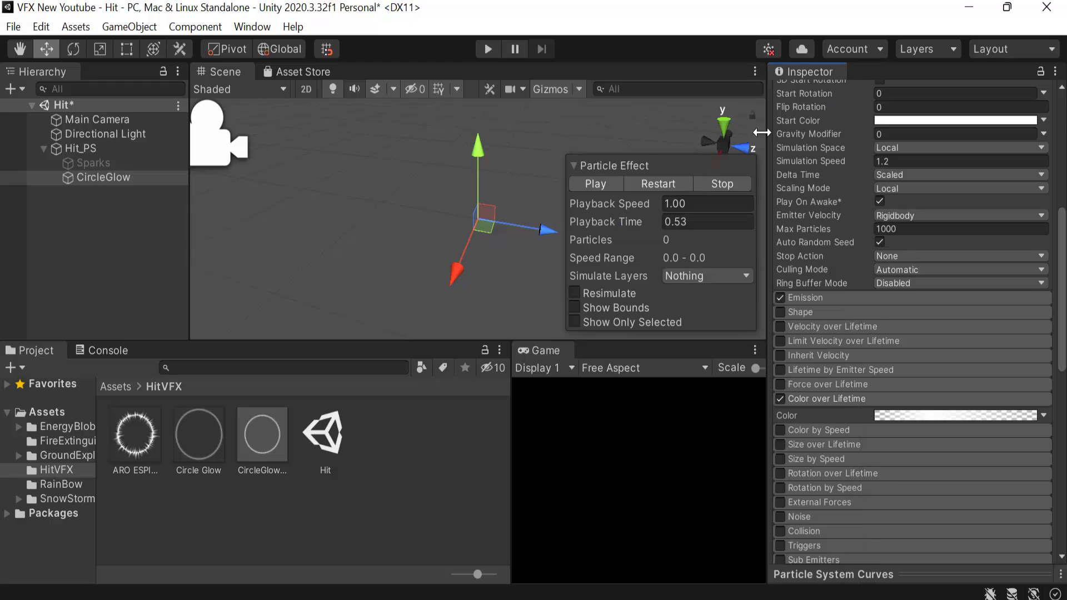
left_click(677, 184)
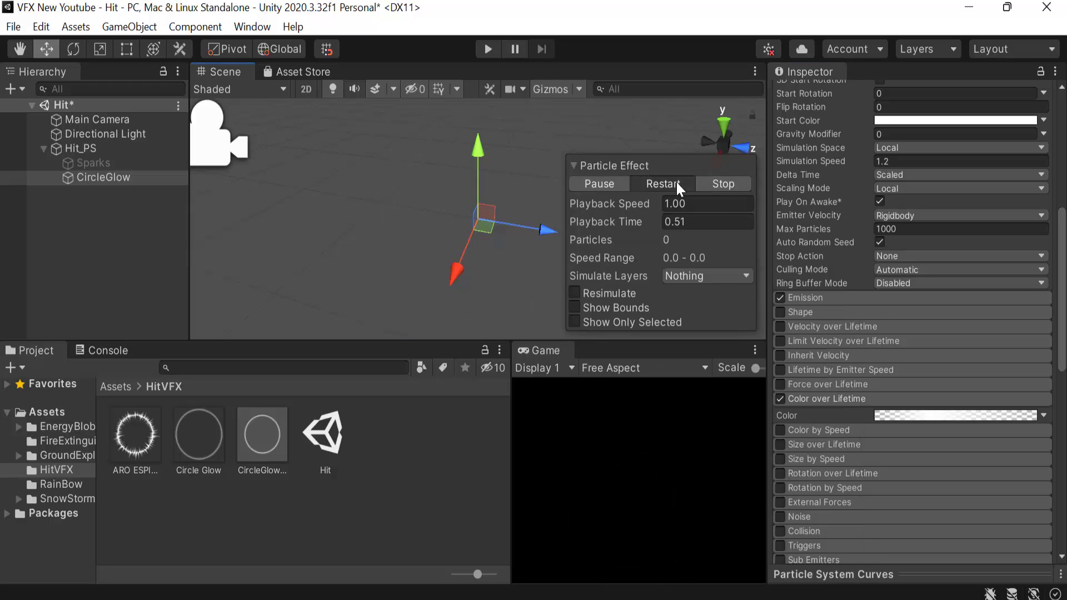
left_click(601, 184)
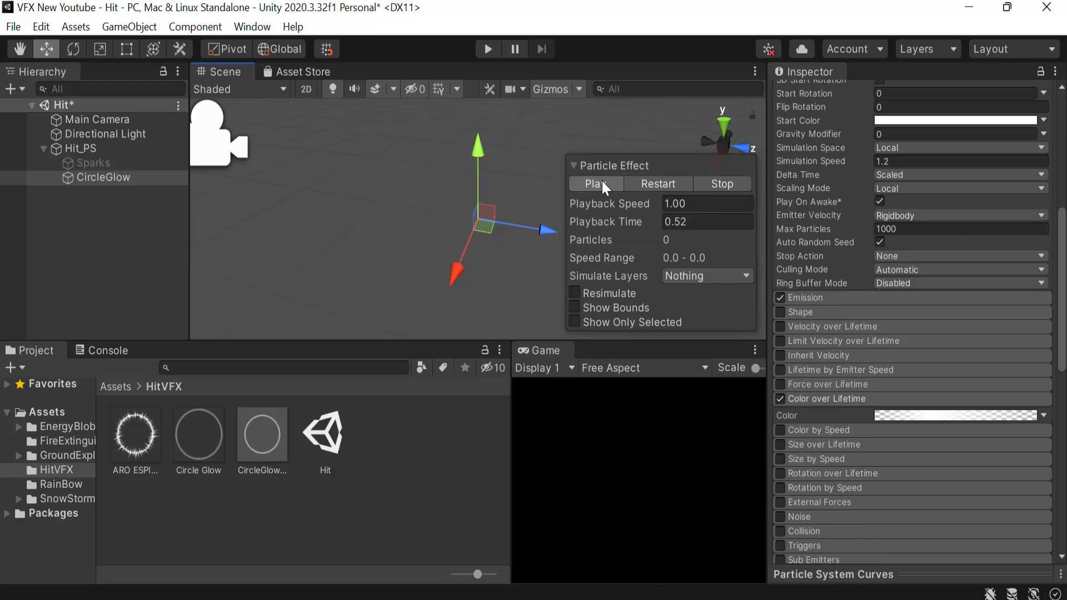
Step: Enable Size over Lifetime with a size curve and replay the ring burst
left_click(895, 400)
left_click(822, 428)
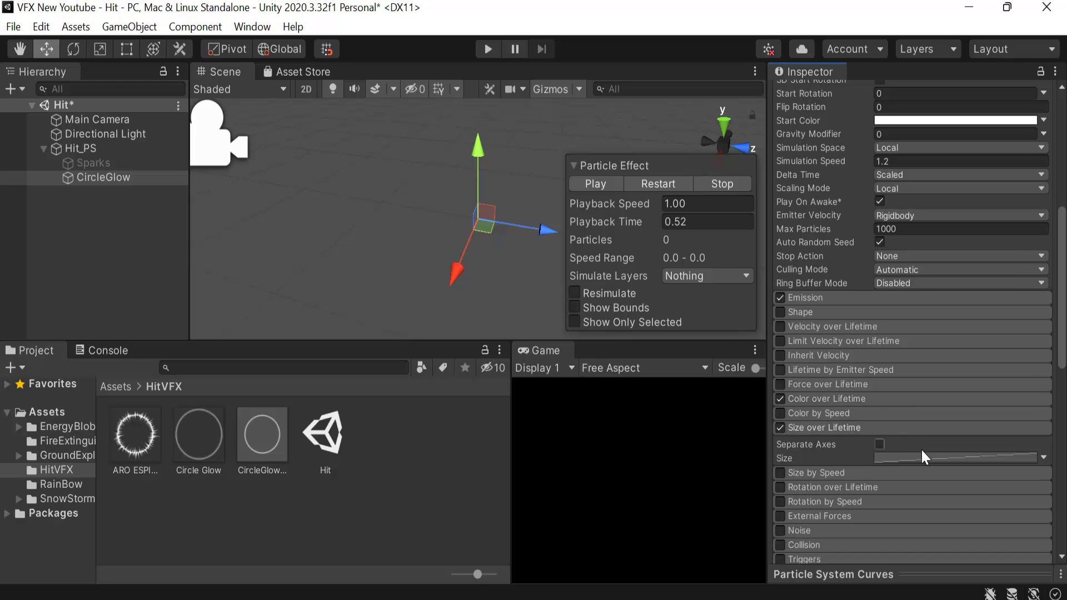
left_click(926, 458)
left_click(659, 185)
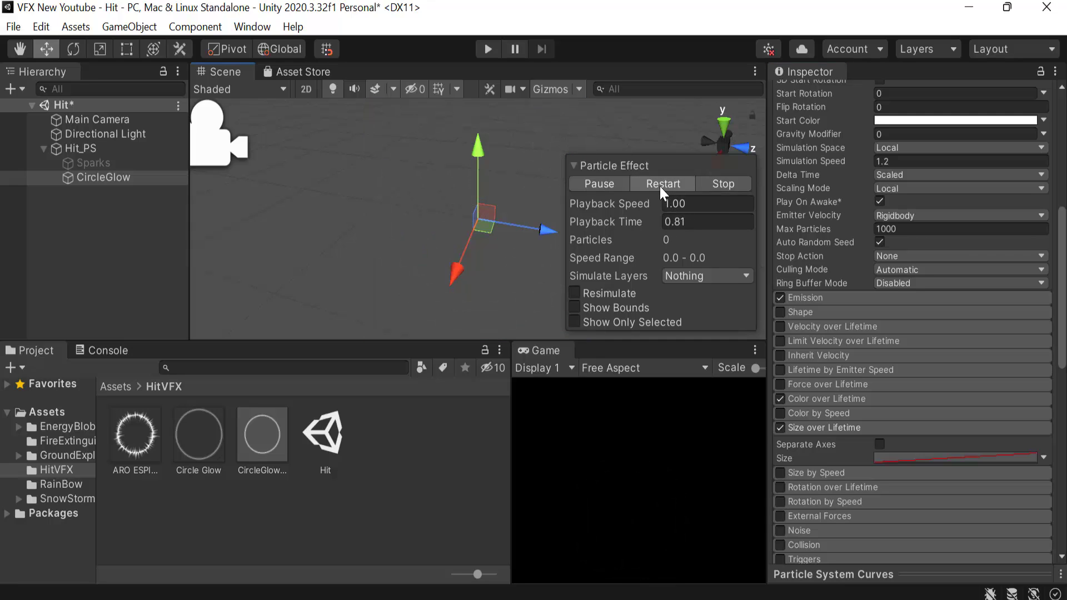
left_click(659, 184)
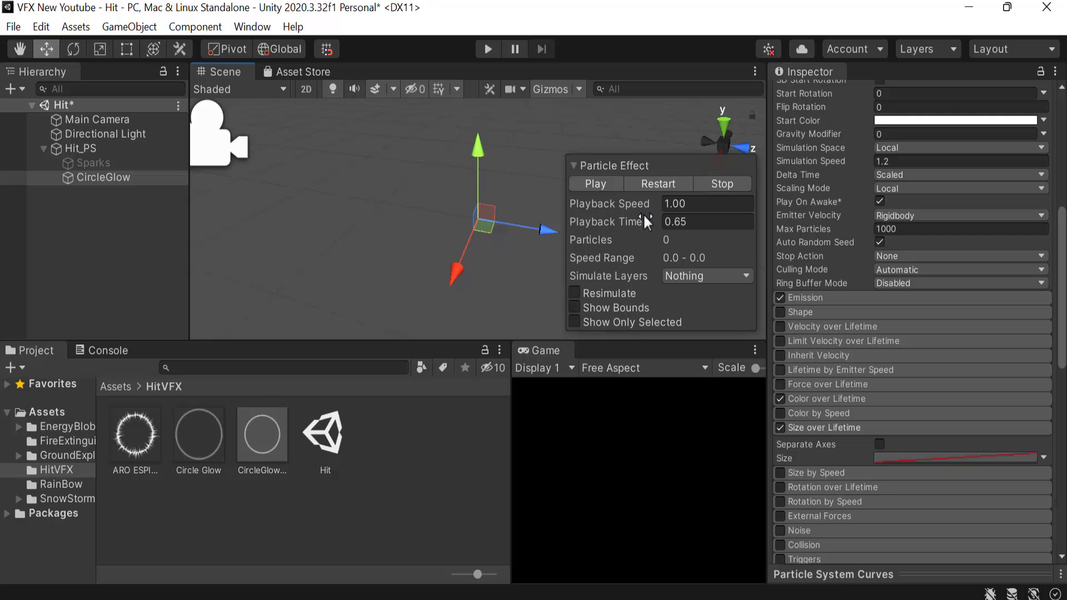
Step: Enable Rotation over Lifetime with an angular velocity of 360
left_click(831, 425)
scroll(837, 401, "down", 5)
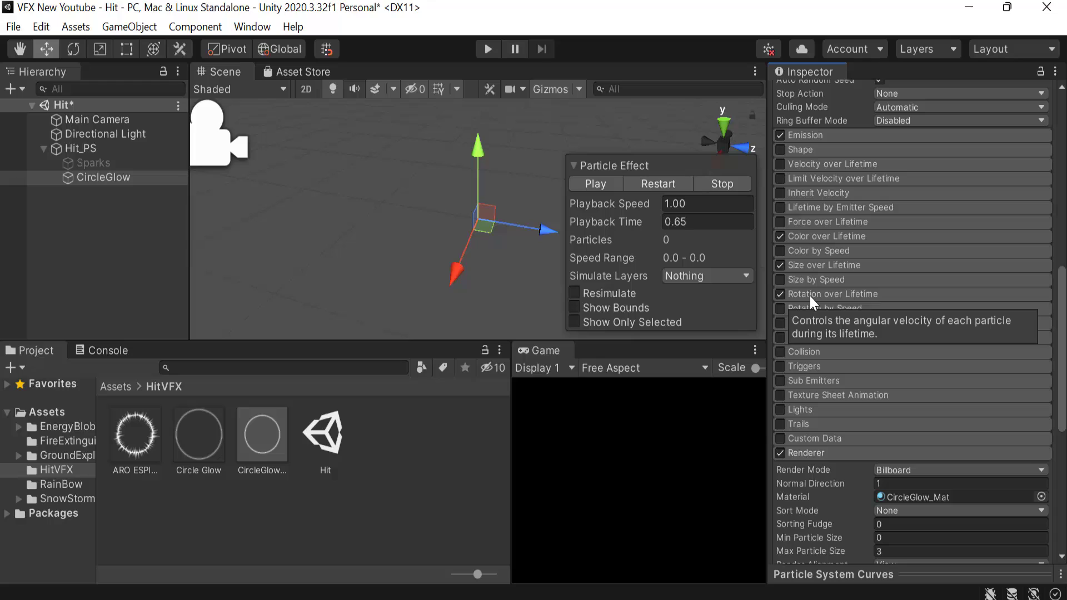
left_click(809, 295)
left_click(940, 324)
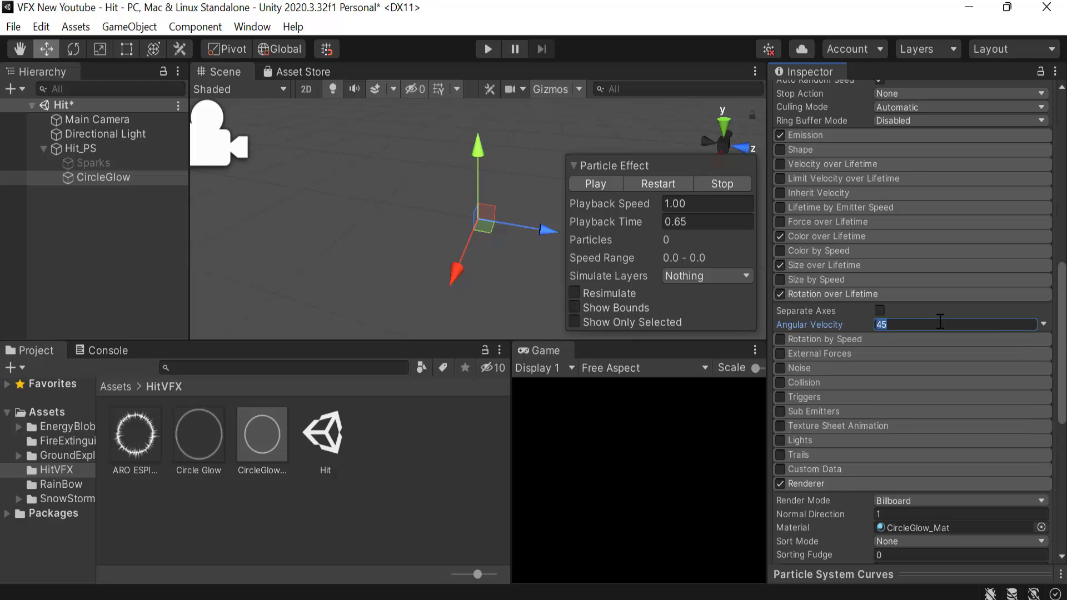
type("360")
left_click(875, 292)
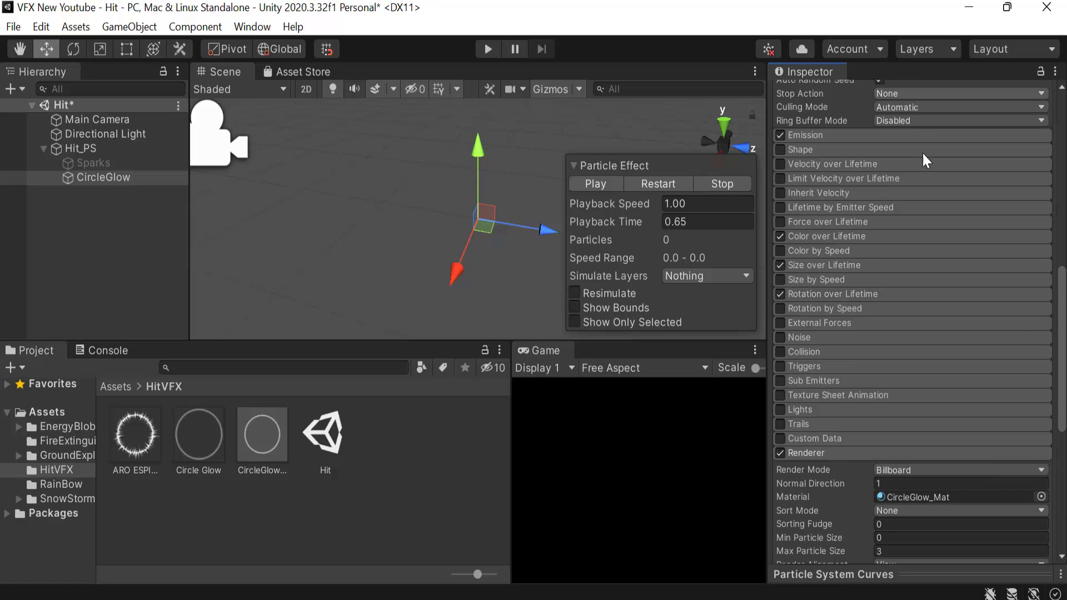
Step: Set CircleGlow's start colour to light blue 32ABFF and replay the effect
scroll(944, 258, "up", 3)
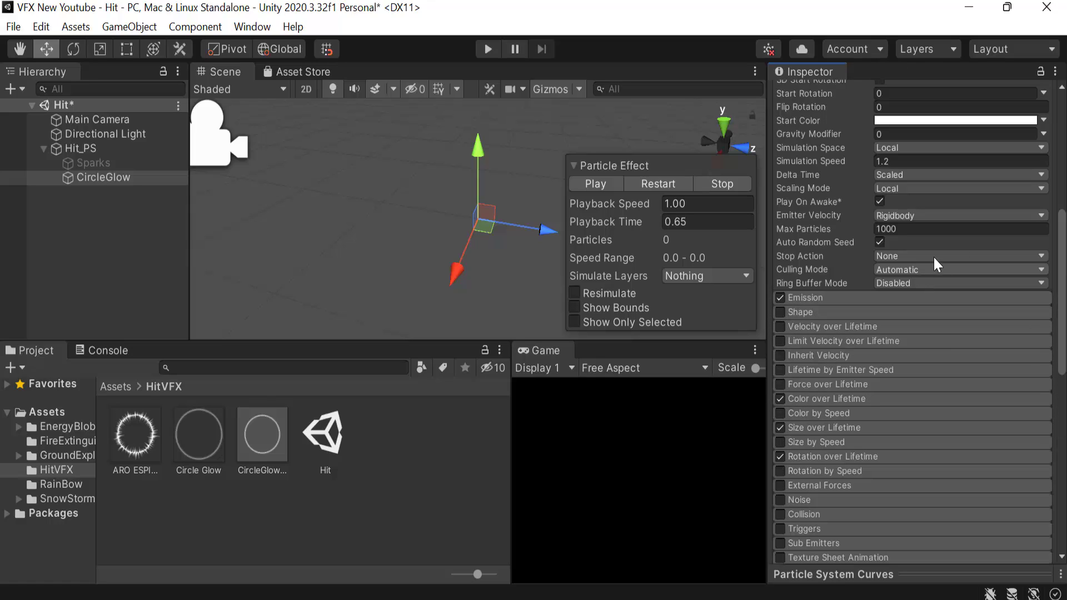
left_click(959, 121)
left_click(898, 291)
left_click(991, 210)
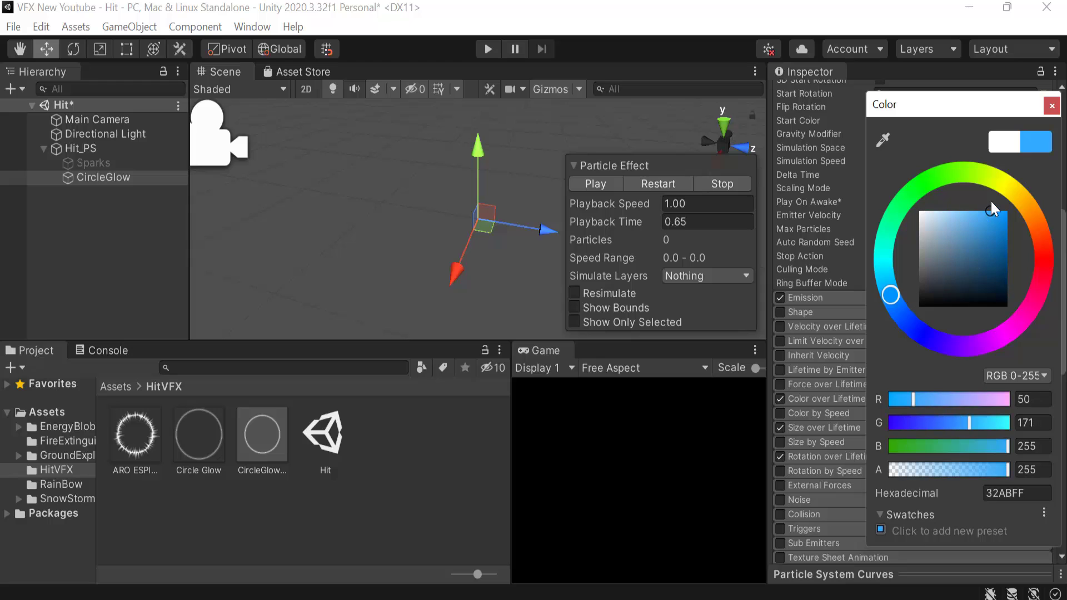
left_click(674, 185)
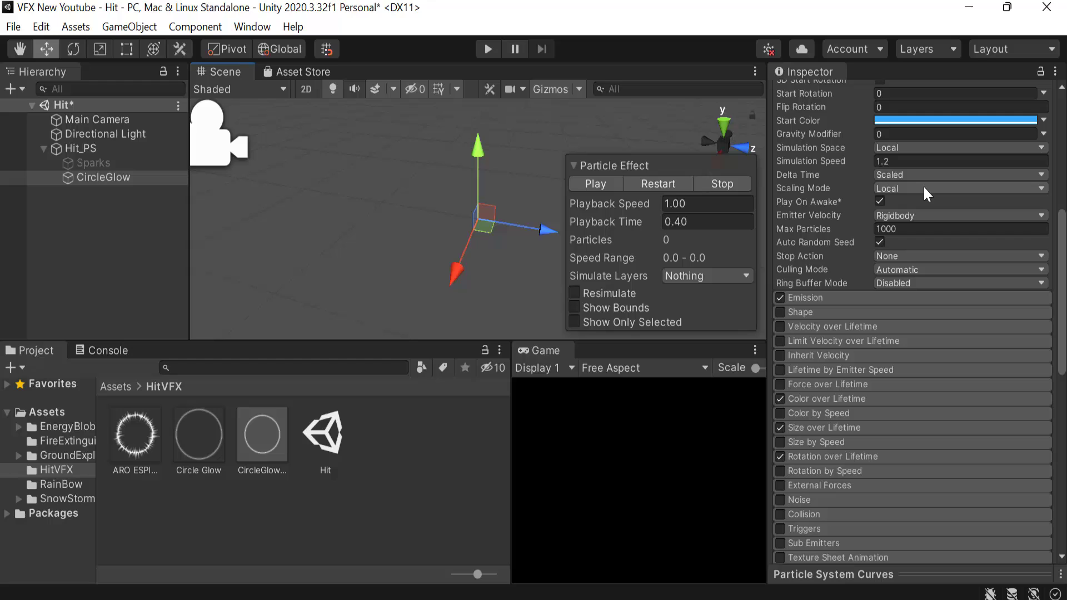
left_click(666, 182)
Step: Frame the Main Camera, move it vertically and slightly along X, then reselect CircleGlow
left_click(655, 188)
left_click(603, 186)
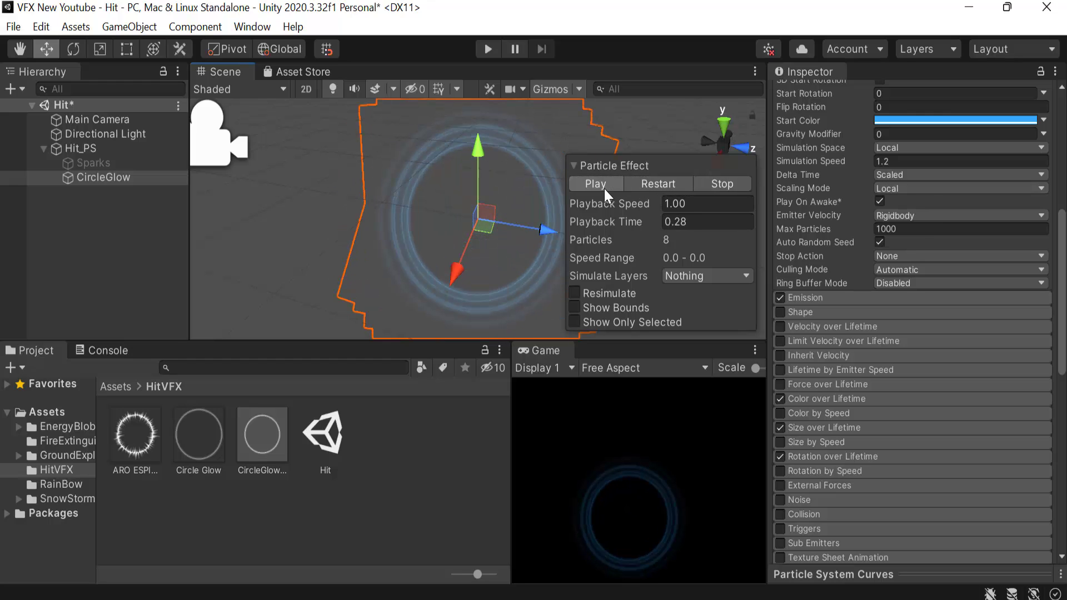
left_click(111, 120)
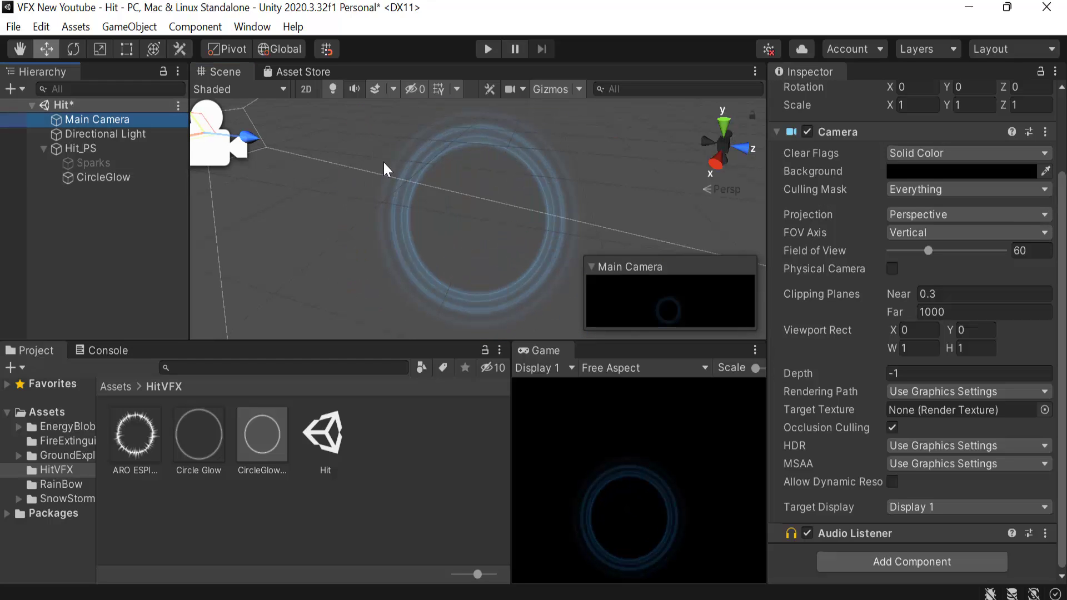
key("Left")
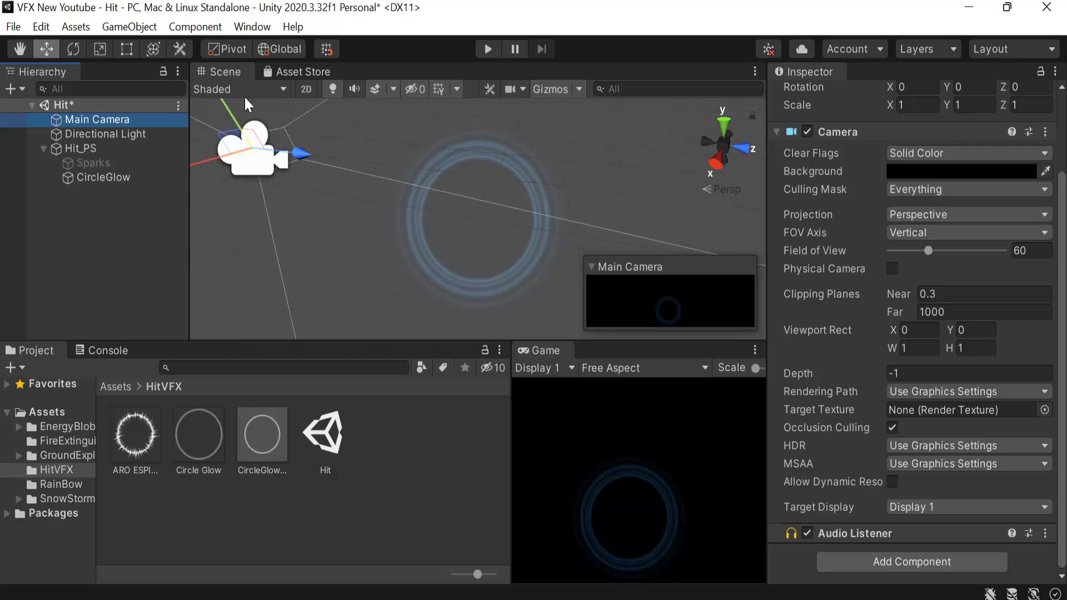
left_click_drag(229, 105, 246, 166)
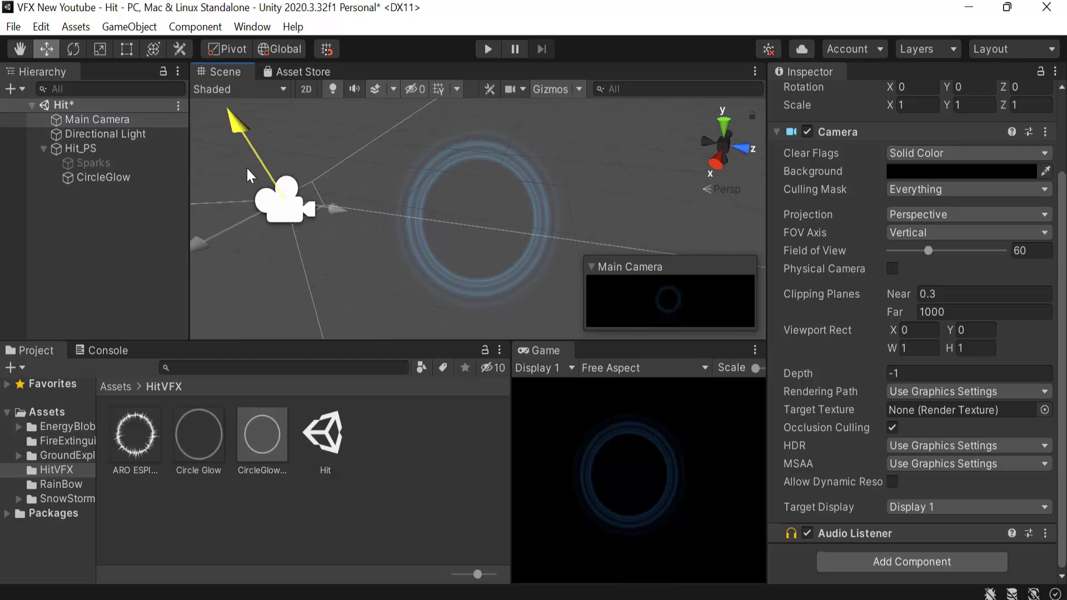
left_click_drag(222, 232, 207, 238)
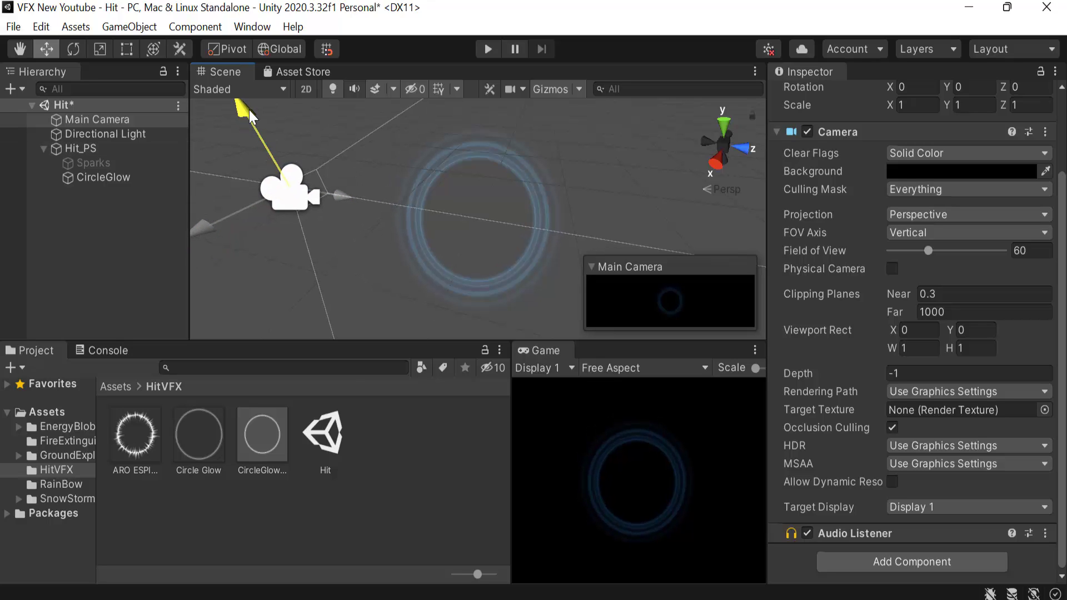
left_click(121, 178)
left_click(637, 184)
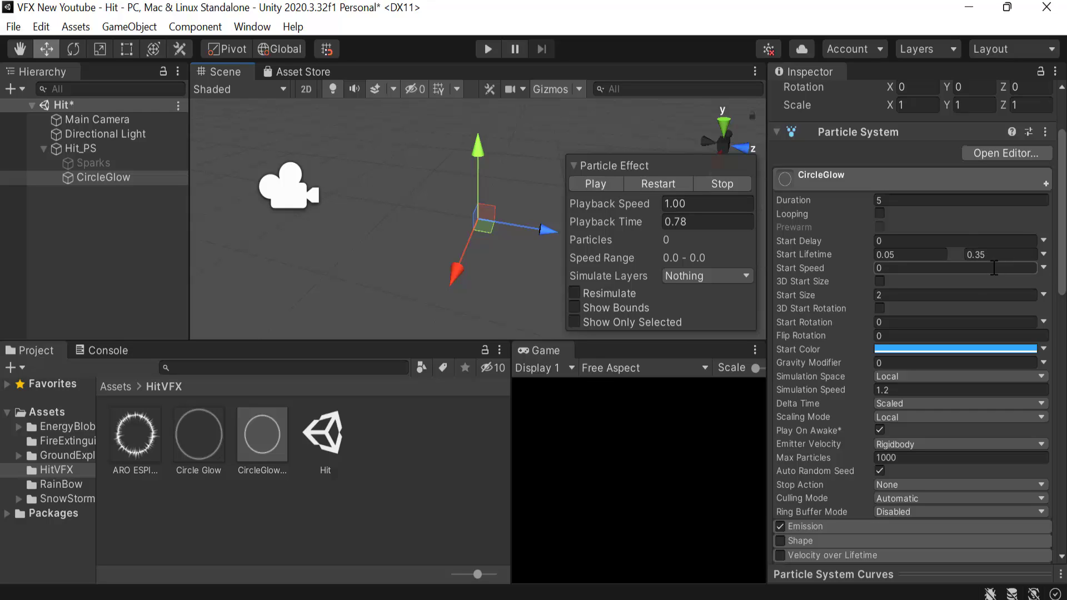
Step: Duplicate CircleGlow with Ctrl+D and rename the CircleGlow (1) copy to Glow
left_click(115, 178)
key("ctrl+d")
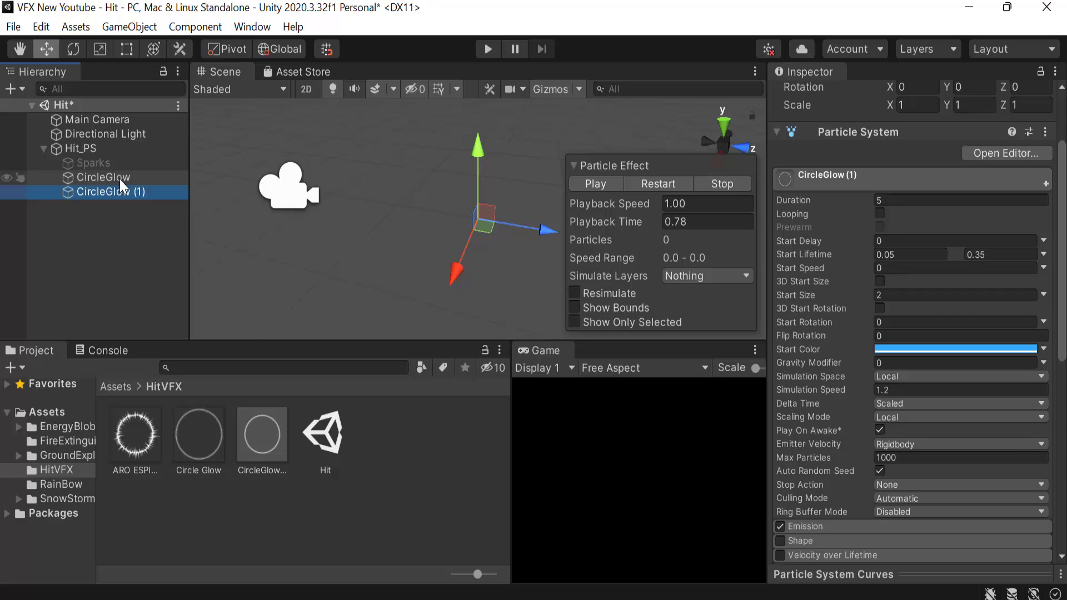
left_click(118, 178)
scroll(803, 117, "up", 3)
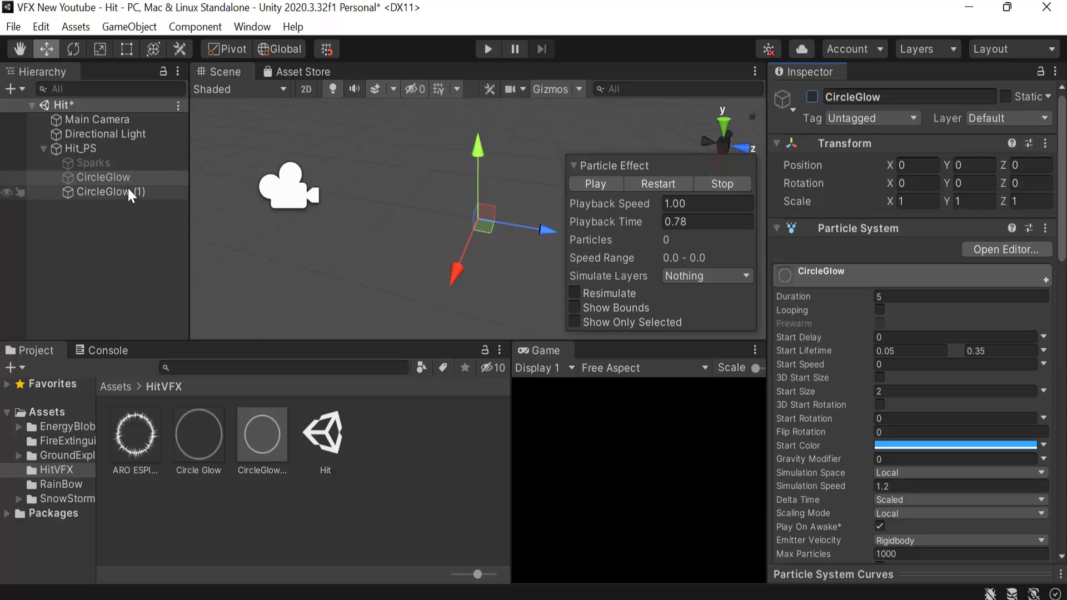
left_click(154, 193)
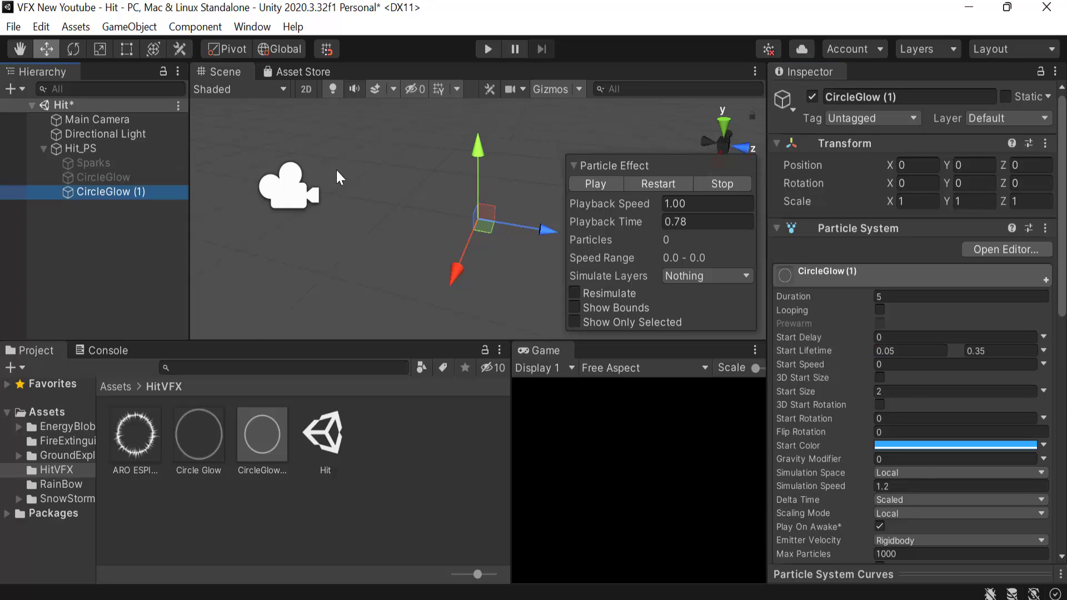
left_click(923, 96)
type("Glow")
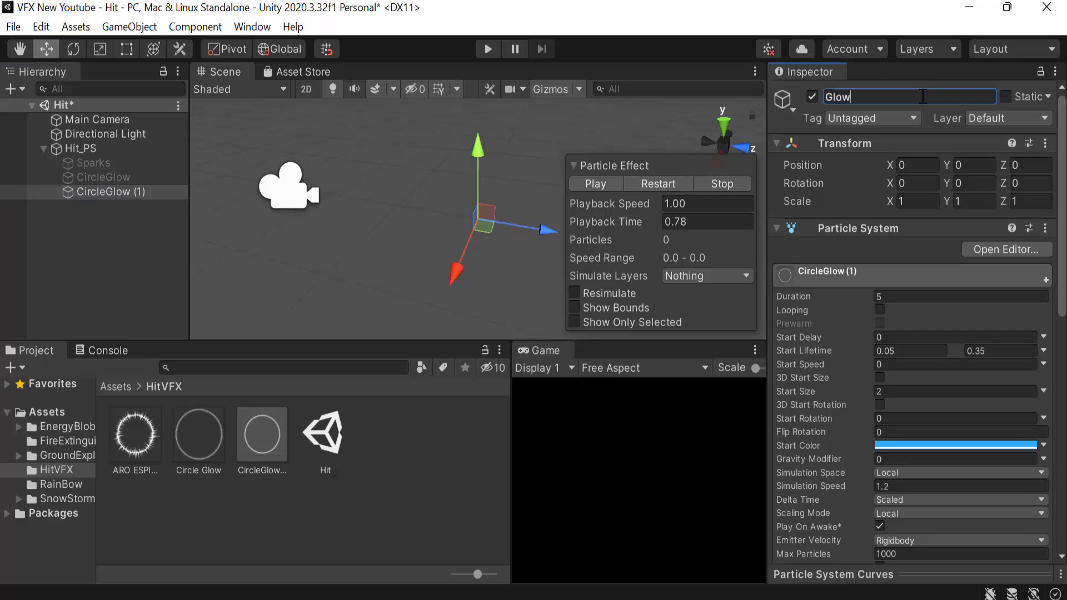
key("Return")
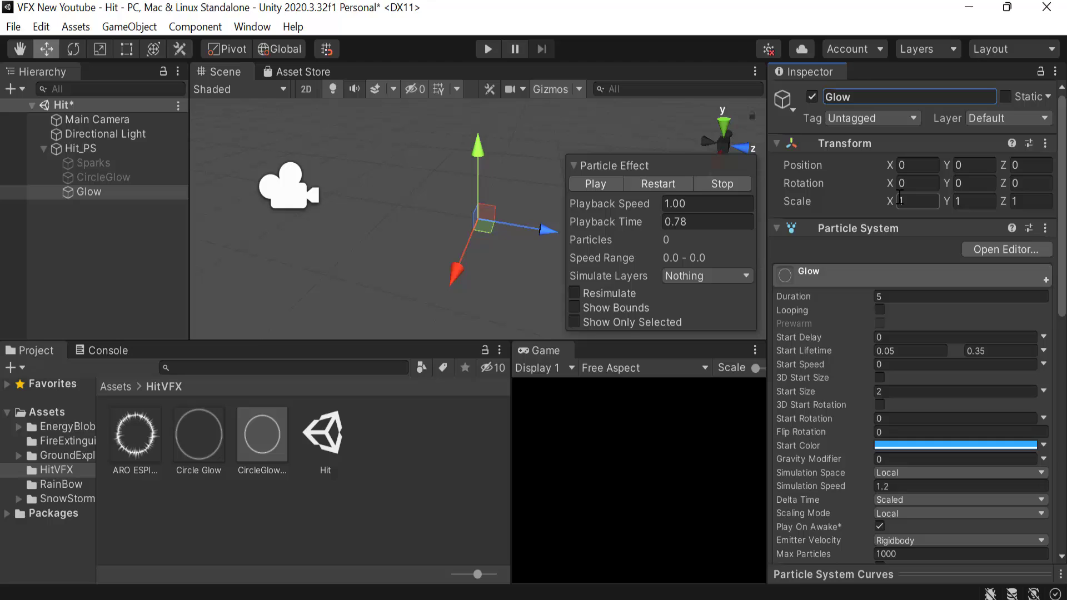
scroll(923, 226, "down", 10)
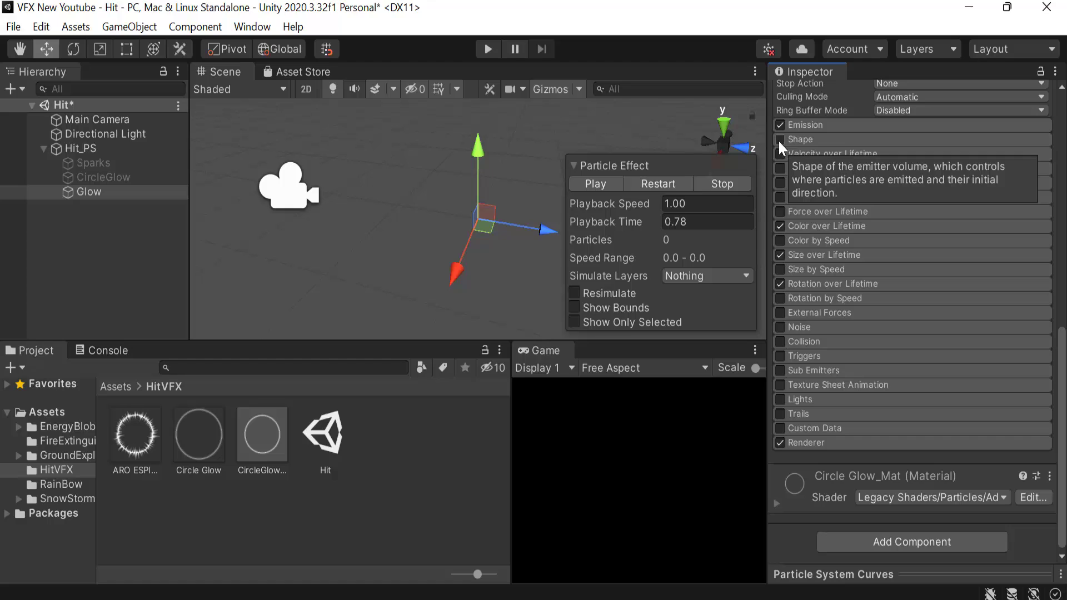
Step: Set Glow's emission burst to Count 1 and Cycles 1
left_click(863, 126)
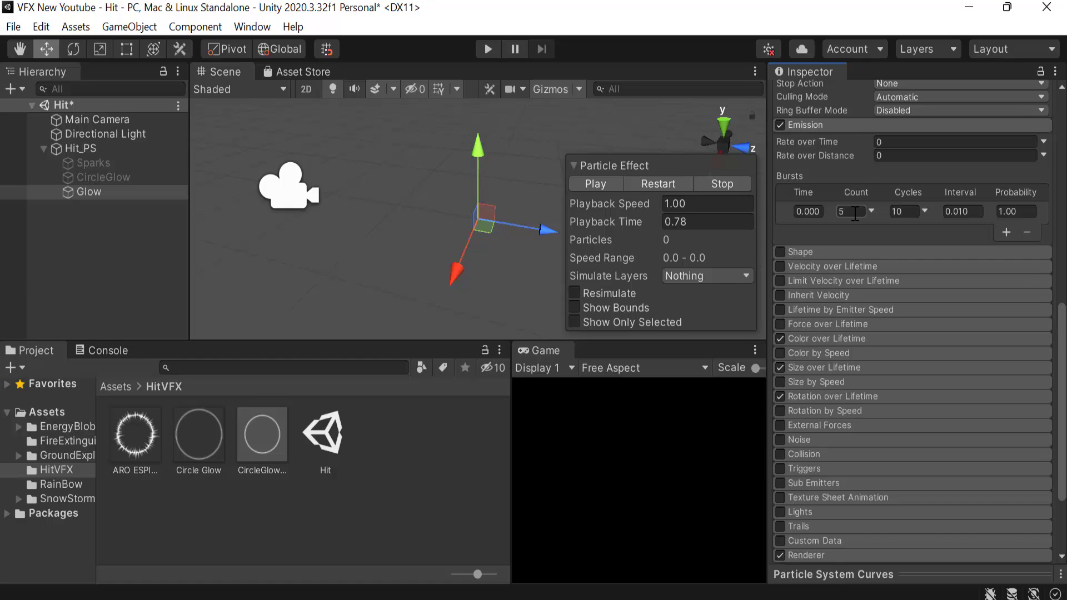
left_click(851, 211)
type("1")
left_click(905, 216)
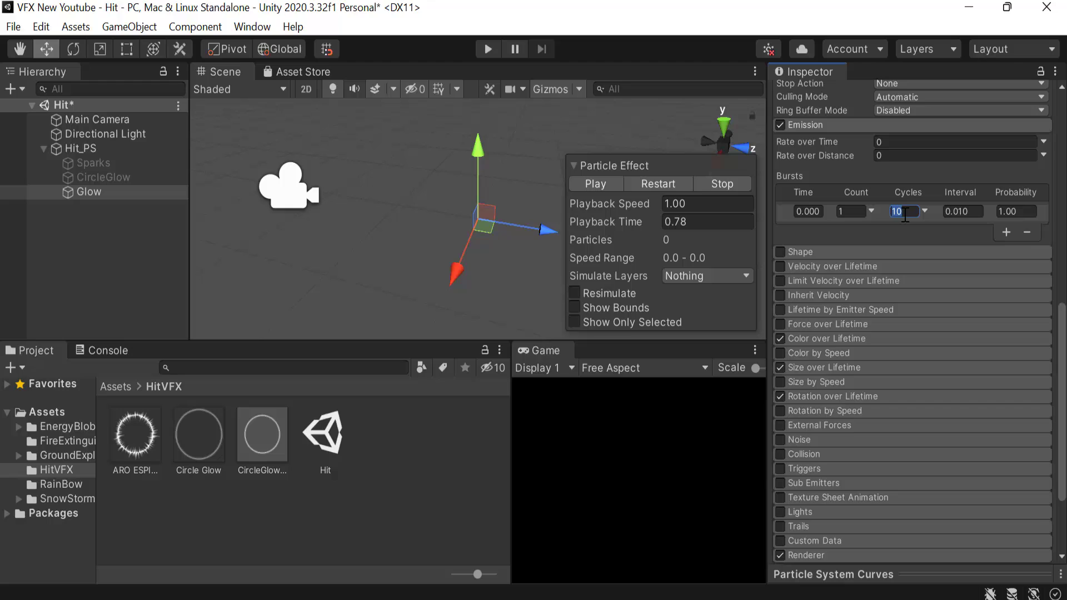
type("1")
left_click(844, 126)
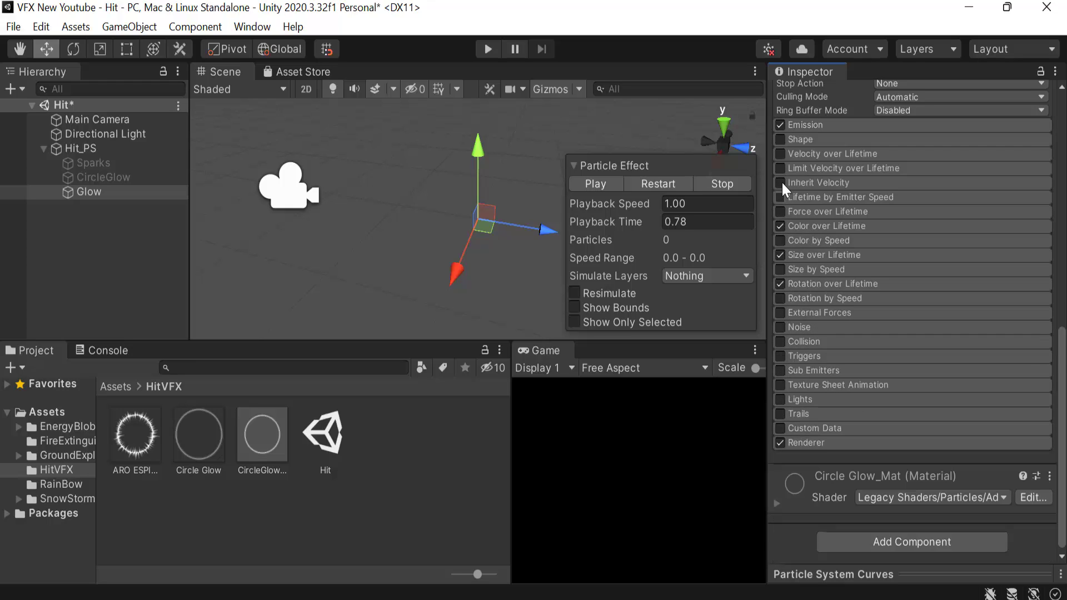
Step: Enable Limit Velocity over Lifetime with Speed 0.2 and Dampen 0.5
left_click(819, 169)
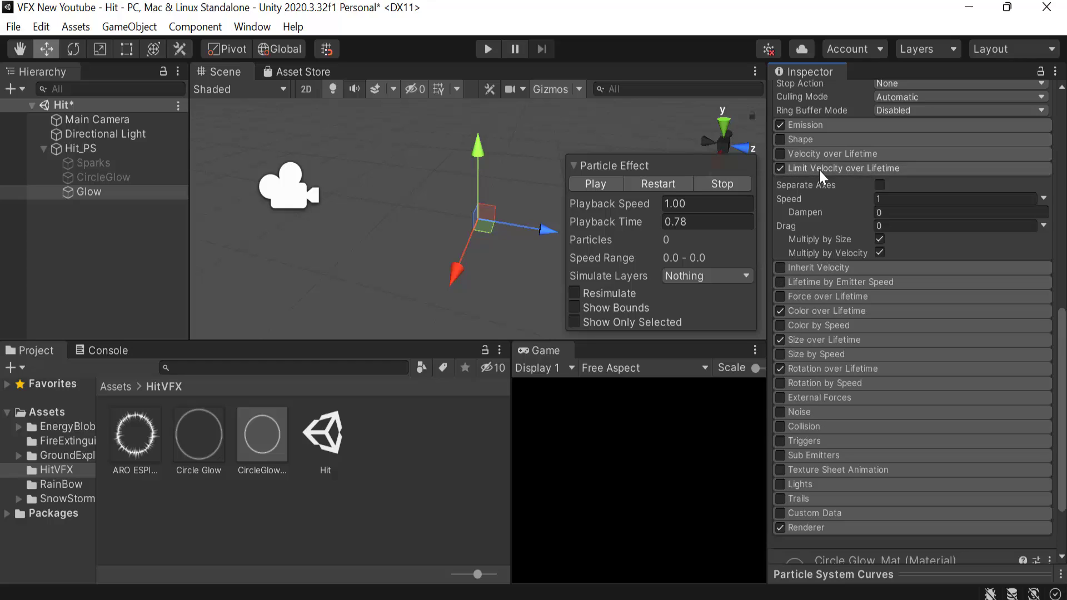
left_click(889, 198)
type("0.2")
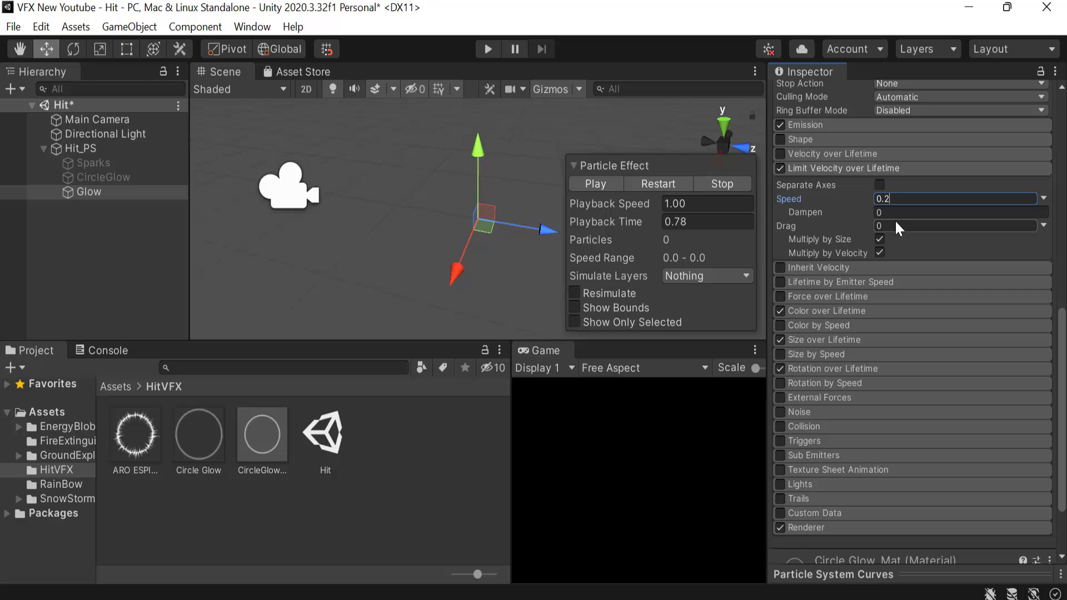
left_click(905, 213)
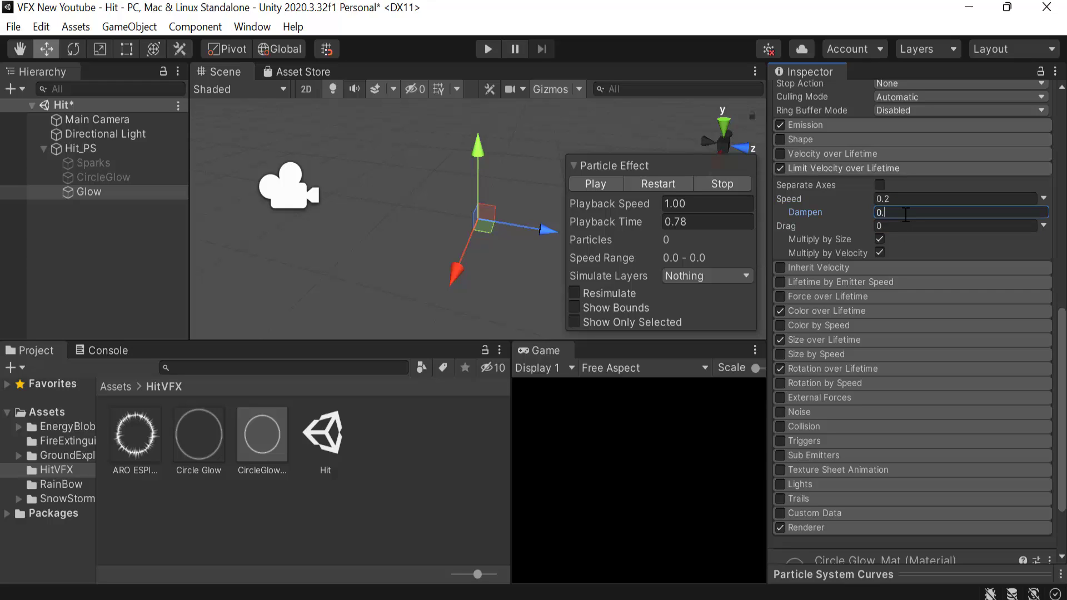
key("Return")
left_click(866, 169)
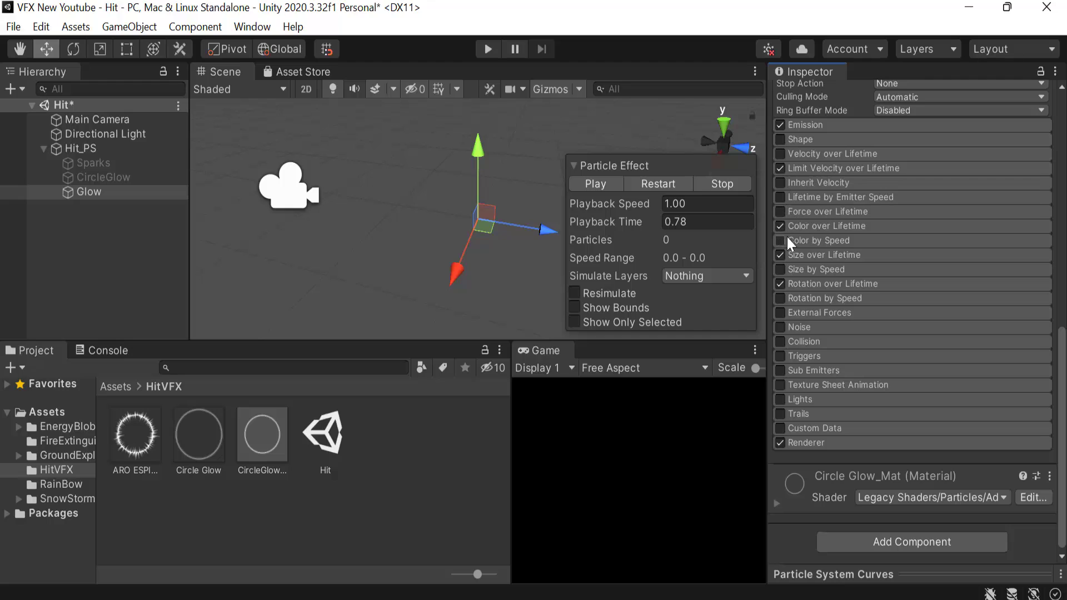
Step: Shape Glow's size curve to peak mid-life and end at zero, then save the scene
left_click(833, 256)
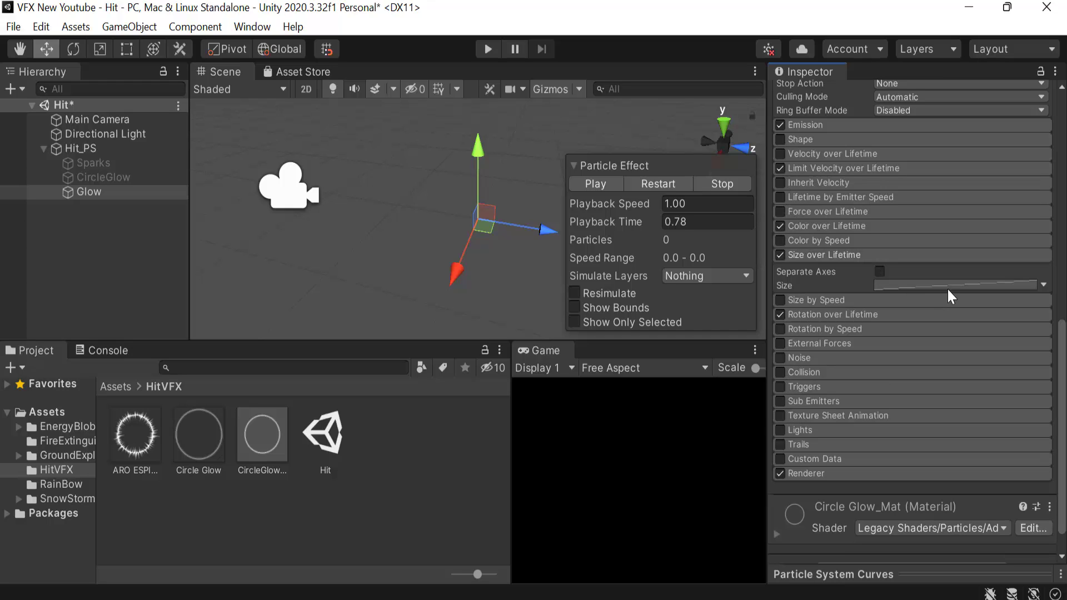
left_click(980, 568)
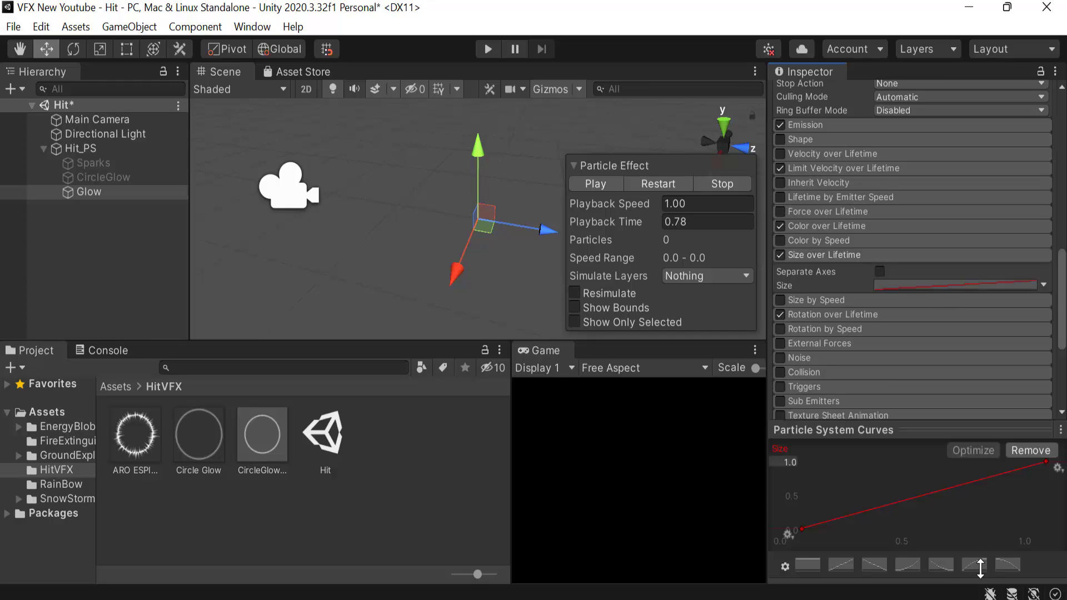
right_click(926, 499)
left_click(940, 506)
left_click_drag(930, 503, 922, 462)
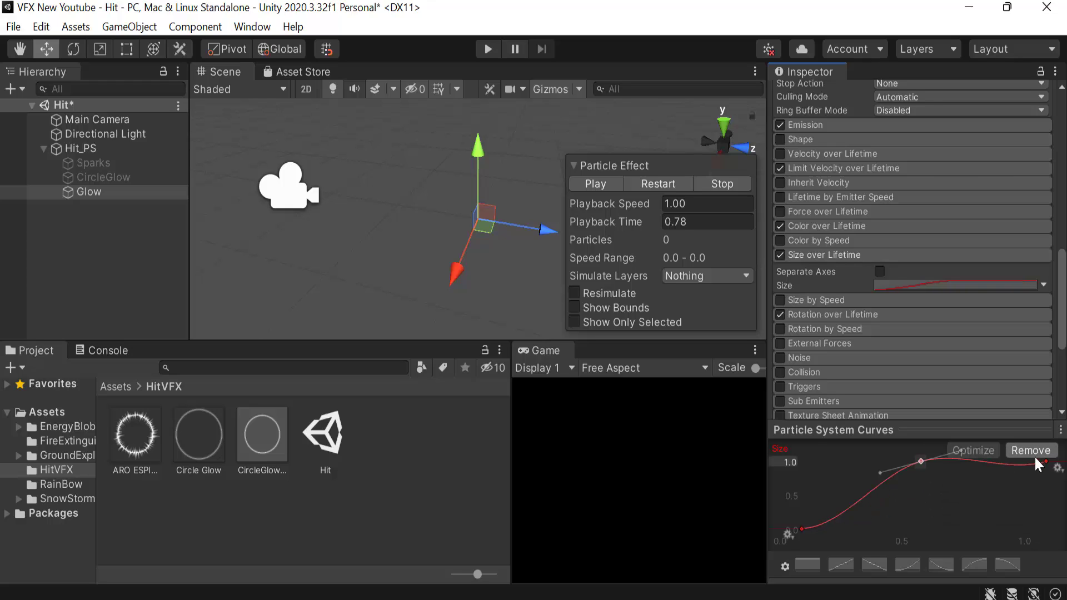
left_click_drag(1046, 461, 1046, 528)
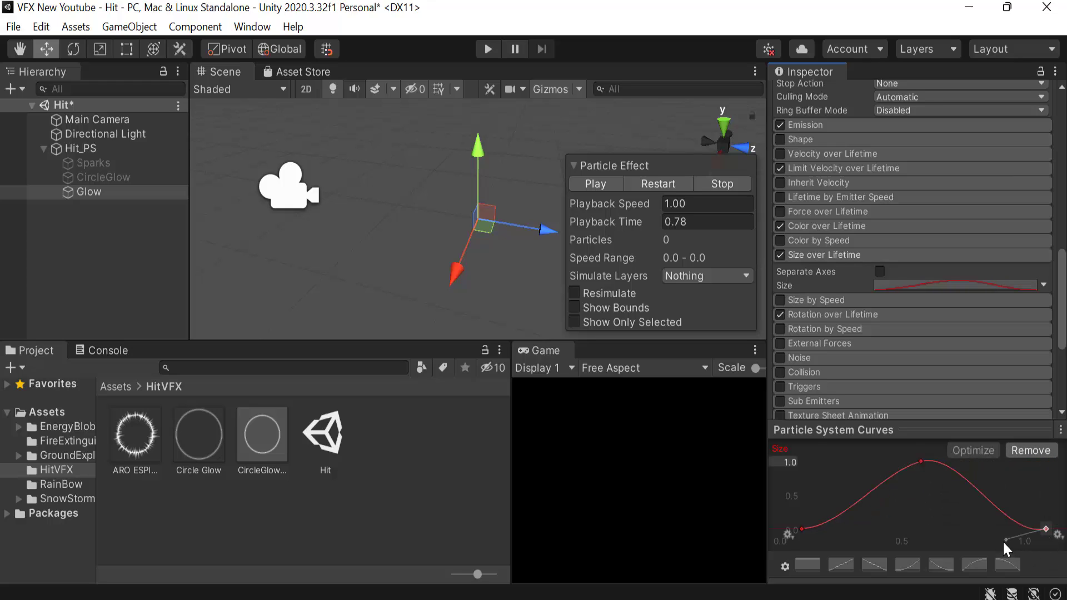
key("ctrl+s")
Step: Make Glow's Start Lifetime a constant 0.25
scroll(1010, 294, "up", 10)
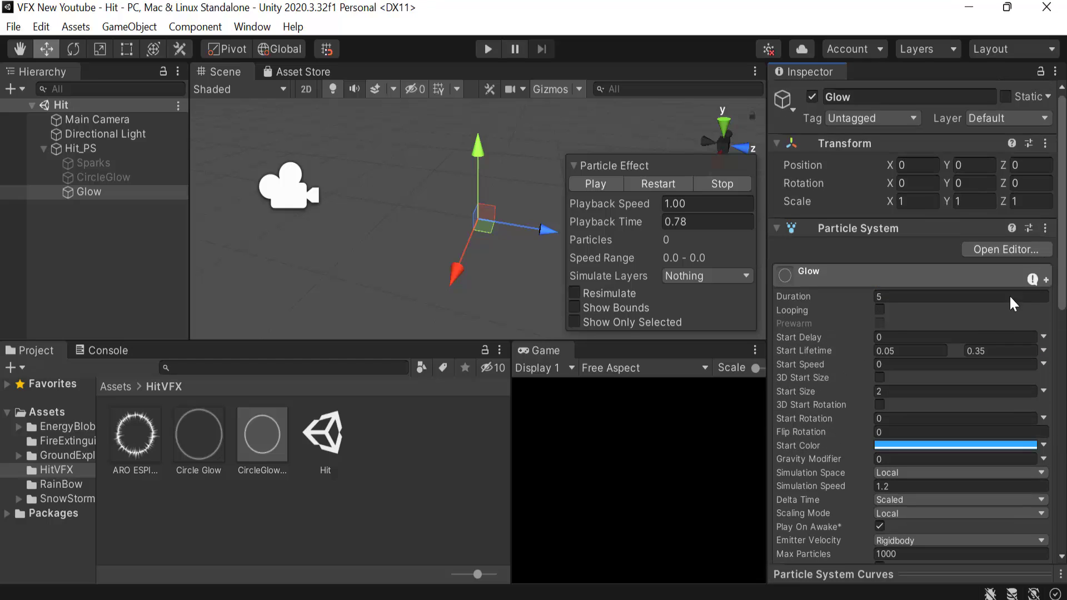
left_click(1043, 351)
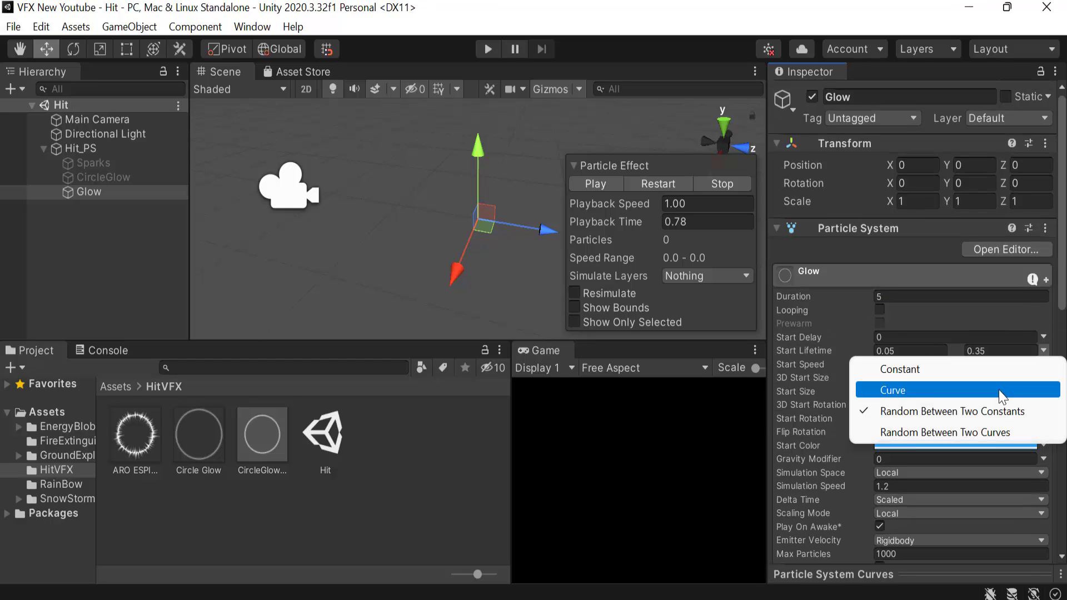
left_click(1001, 383)
left_click(955, 352)
type("0")
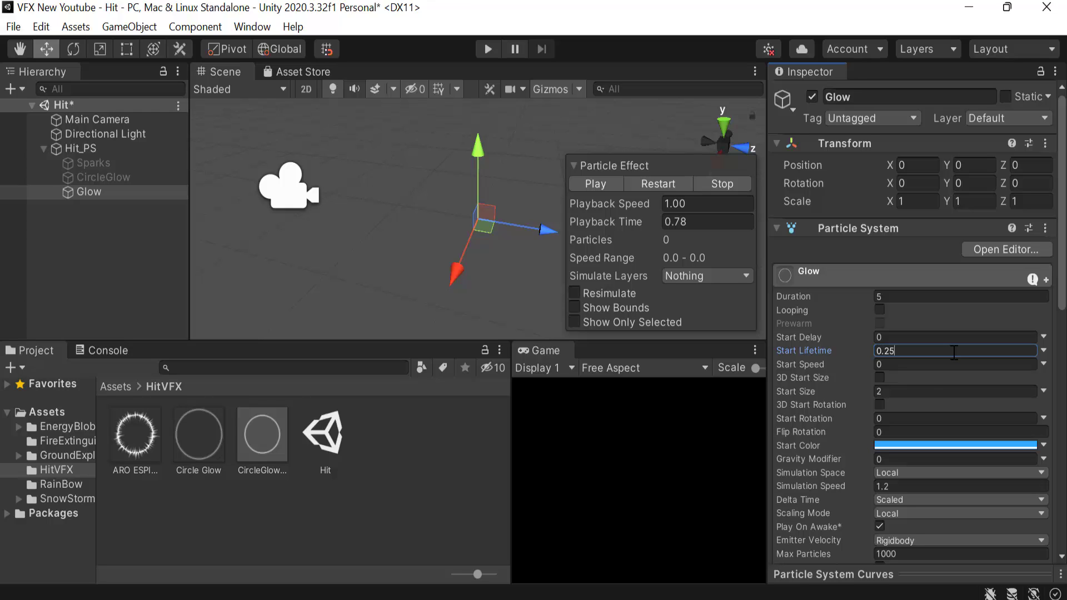
type(".25")
Step: Set Glow's Start Lifetime to 0.25 and Start Size to 2.2, then save the scene
left_click(901, 364)
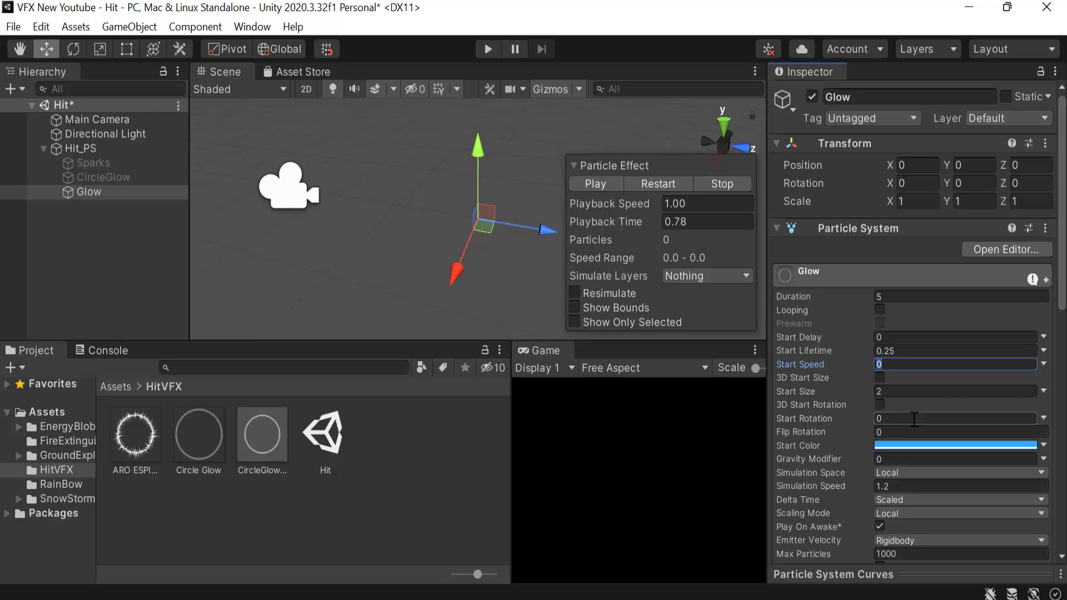
left_click(920, 392)
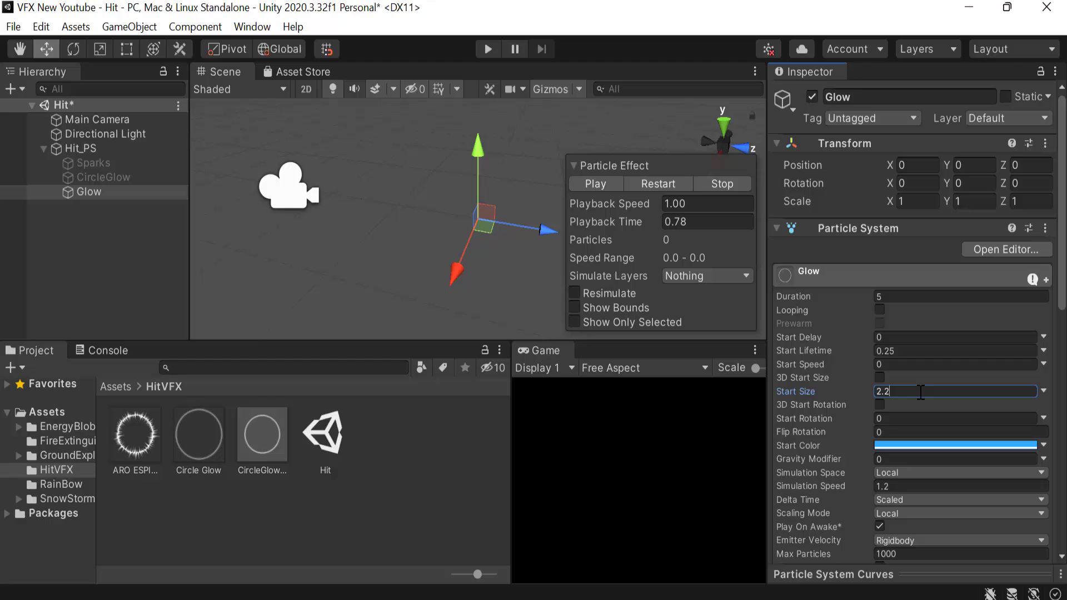
type("2.2")
key("ctrl+s")
Step: Replay and pause the Glow effect preview several times to check the result
left_click(656, 184)
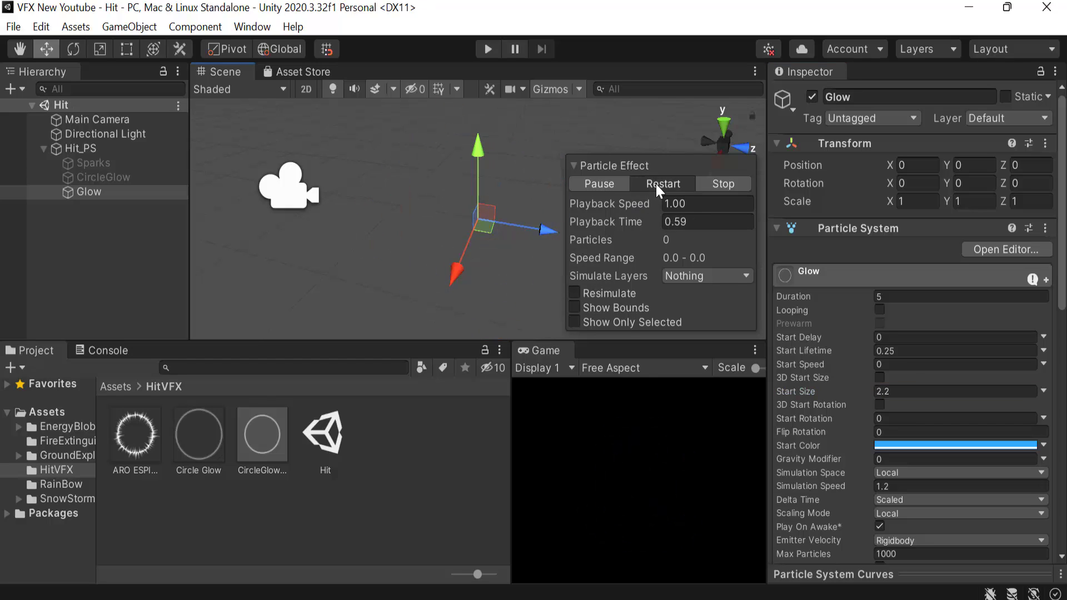
left_click(656, 185)
left_click(656, 185)
left_click(656, 185)
left_click(656, 185)
left_click(619, 183)
left_click(673, 188)
left_click(584, 184)
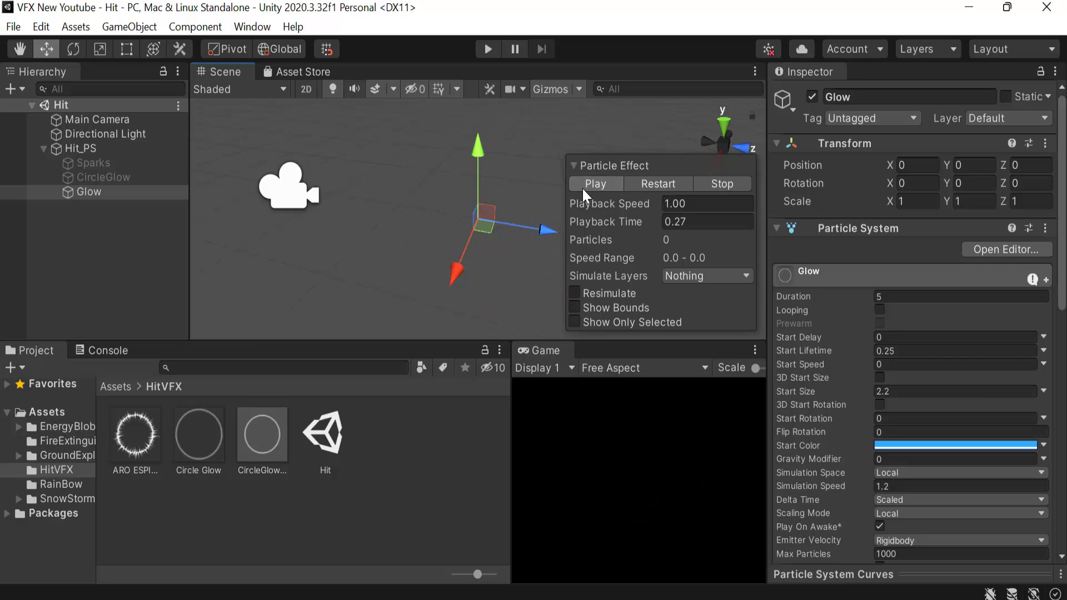
Step: Lighten Glow's Start Color to a pale blue and replay the preview
left_click(956, 446)
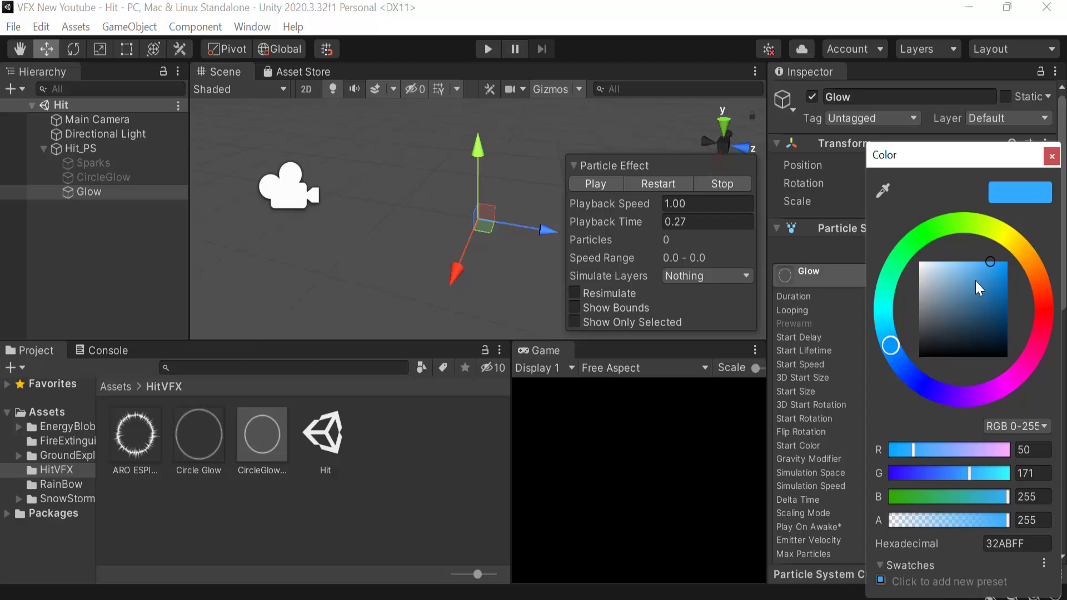
left_click_drag(980, 288, 970, 253)
left_click(646, 181)
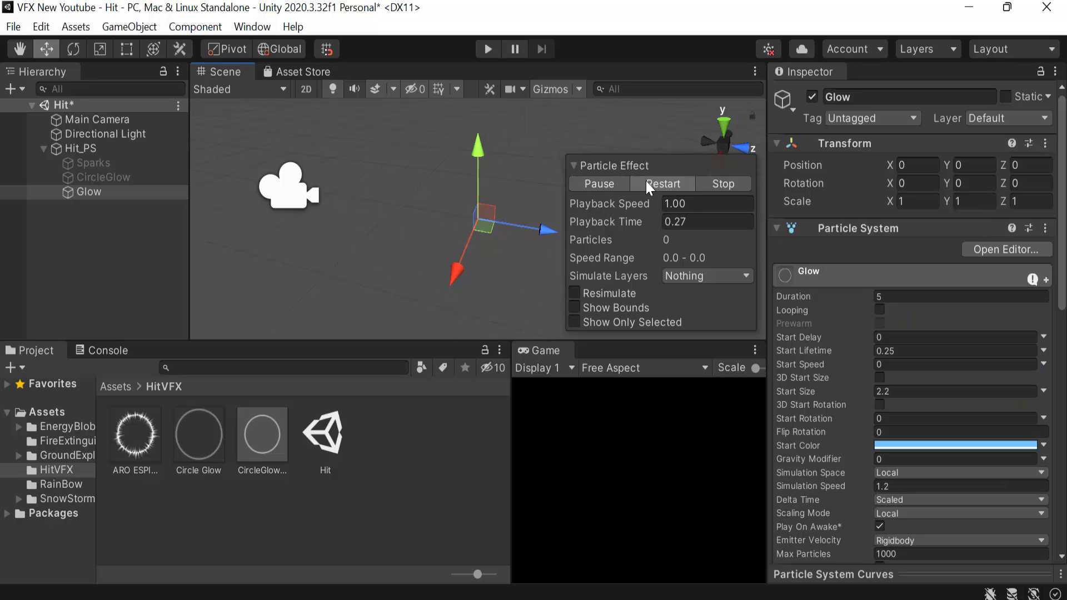
left_click(612, 183)
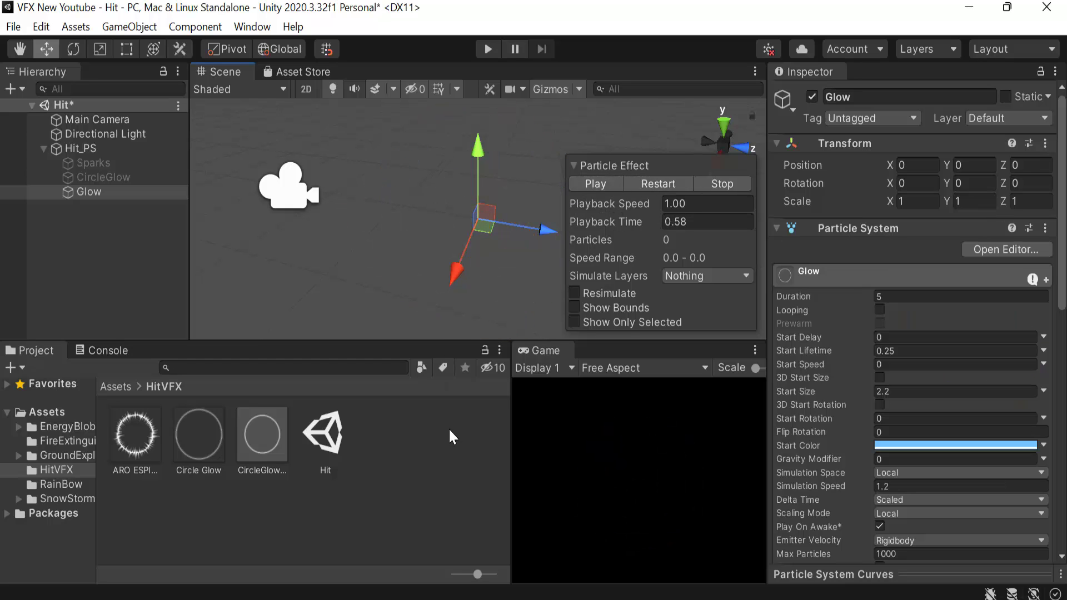
Step: Duplicate the Glow object and disable the original Glow
left_click(147, 188)
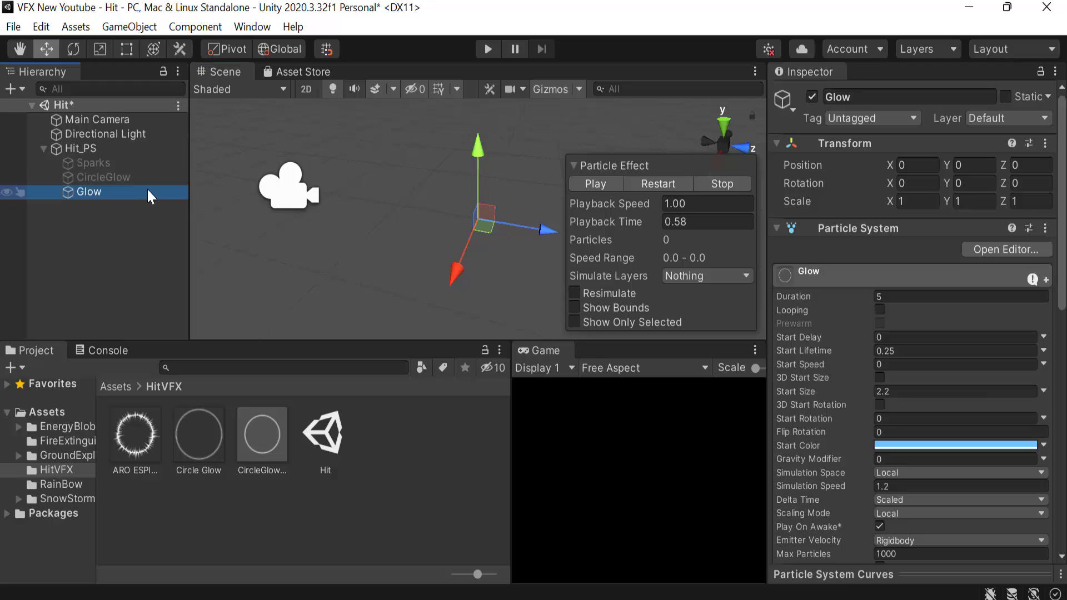
key("ctrl+d")
left_click(147, 192)
left_click(812, 97)
Step: Rename the Glow (1) copy to 'Glow _2'
left_click(148, 206)
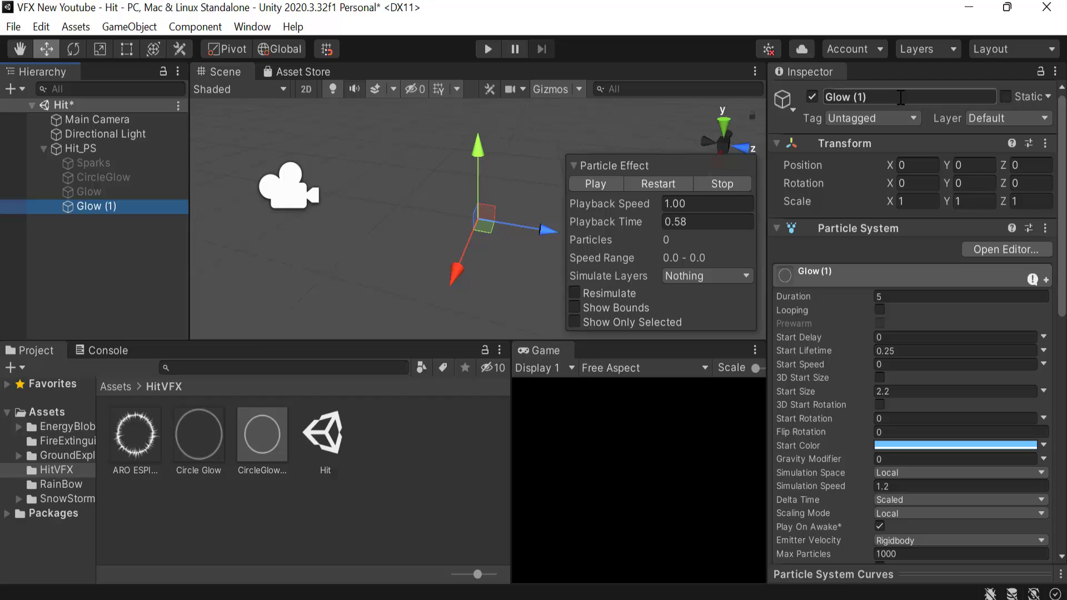
left_click(902, 97)
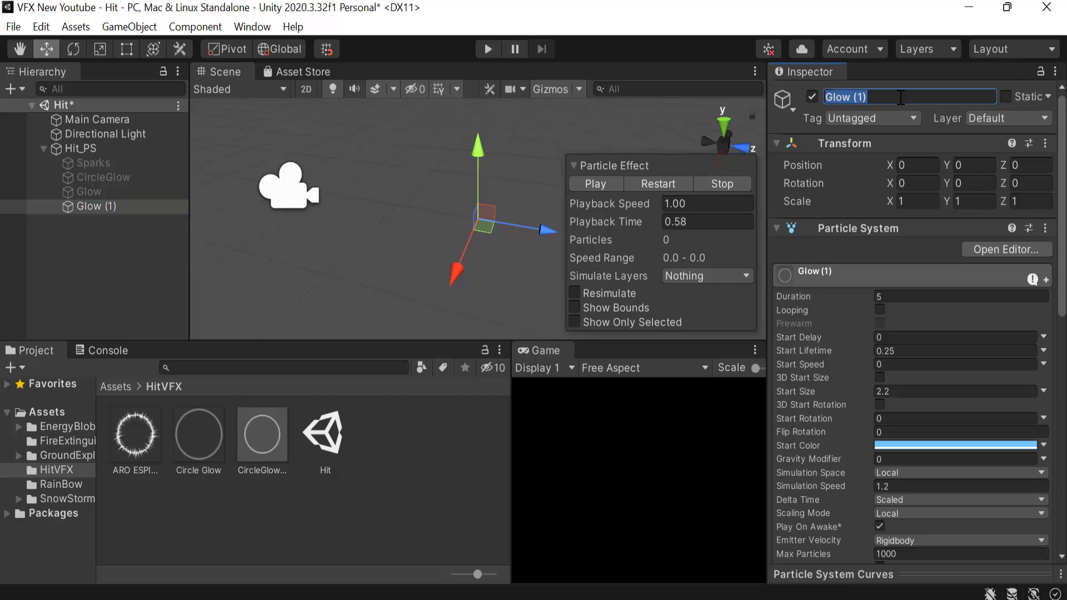
left_click(901, 97)
key("shift+Left")
key("shift+Left")
key("shift+Left")
type("_2")
key("Return")
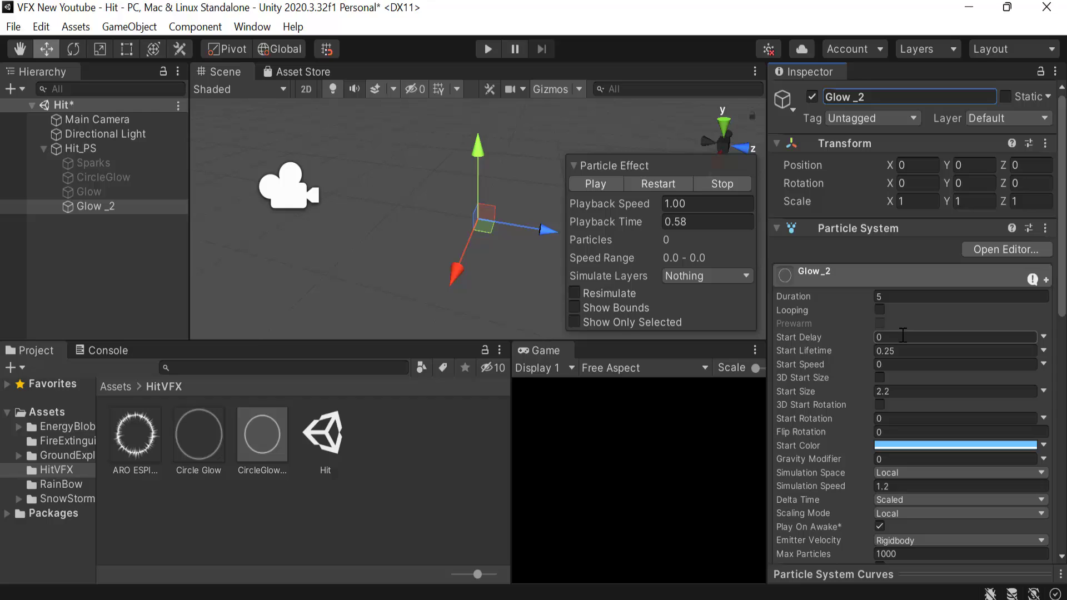
Step: Give Glow _2 Duration 0.6, Start Lifetime 0.3 and Start Size 1.5
left_click(907, 296)
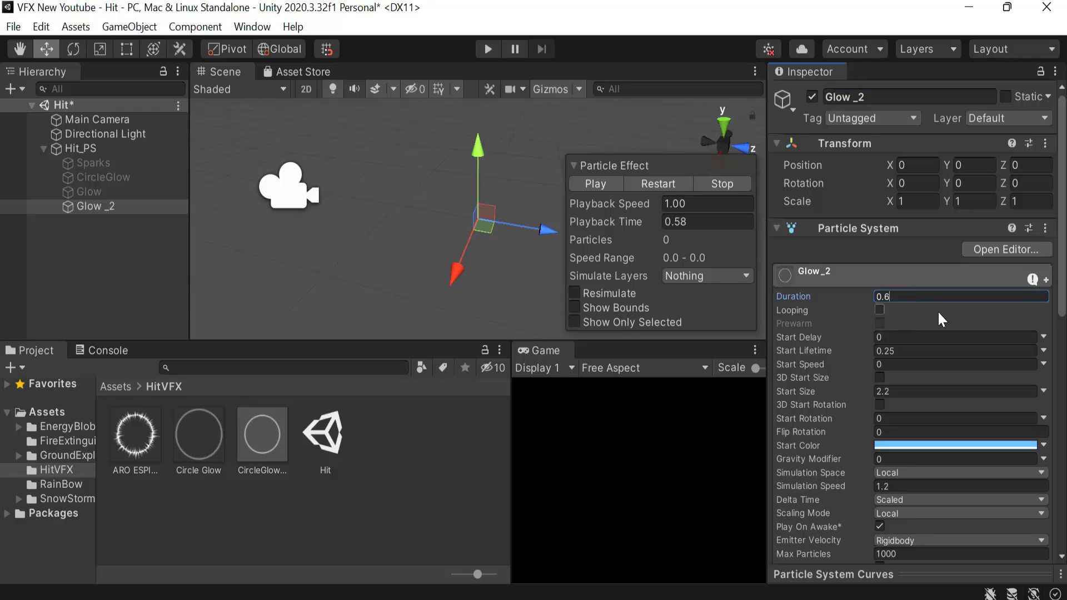
left_click(910, 351)
type("0.")
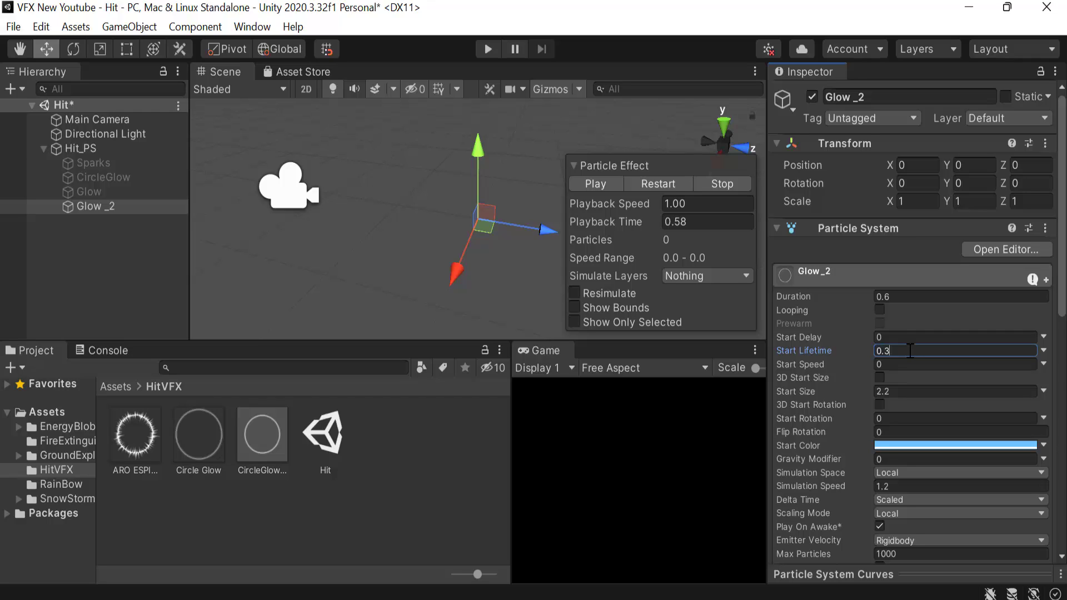
type("3")
left_click(915, 392)
type("1.5")
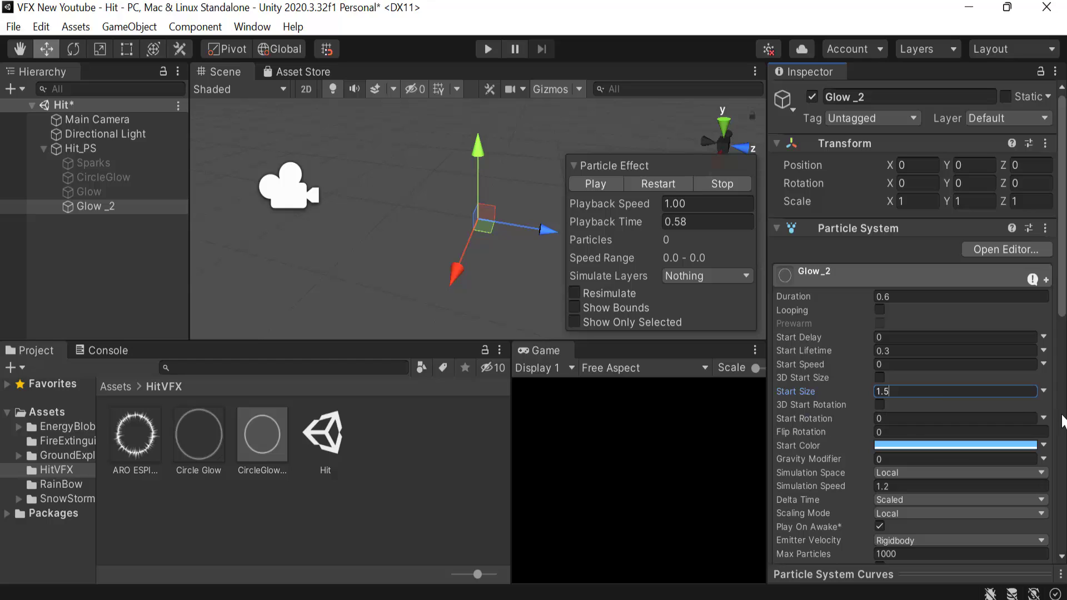
Step: Make Glow _2's Start Rotation random between 0 and 360
left_click(1043, 418)
left_click(953, 480)
left_click(988, 418)
type("3")
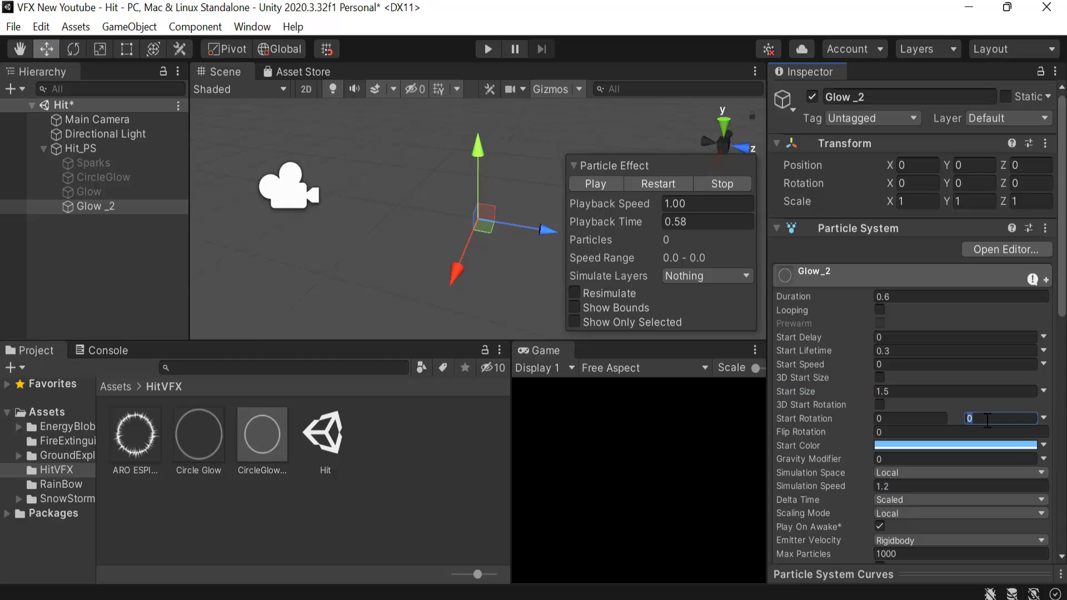
type("60")
left_click(278, 442)
Step: Duplicate CircleGlow_Mat, give it the ARO ESPI spiky ring texture, and preview Glow _2
key("ctrl+d")
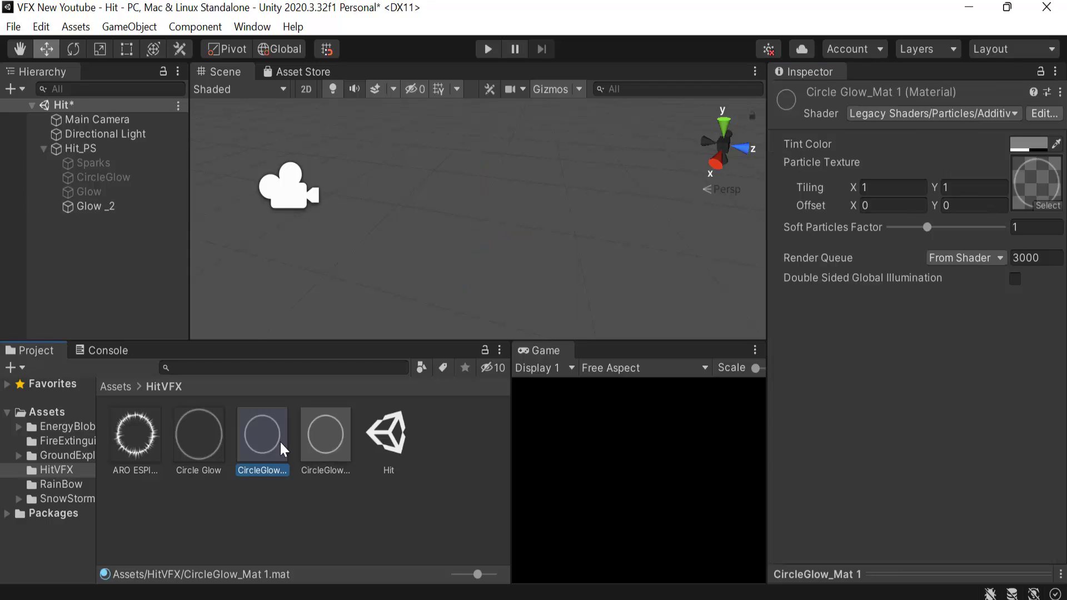
left_click_drag(124, 453, 1038, 184)
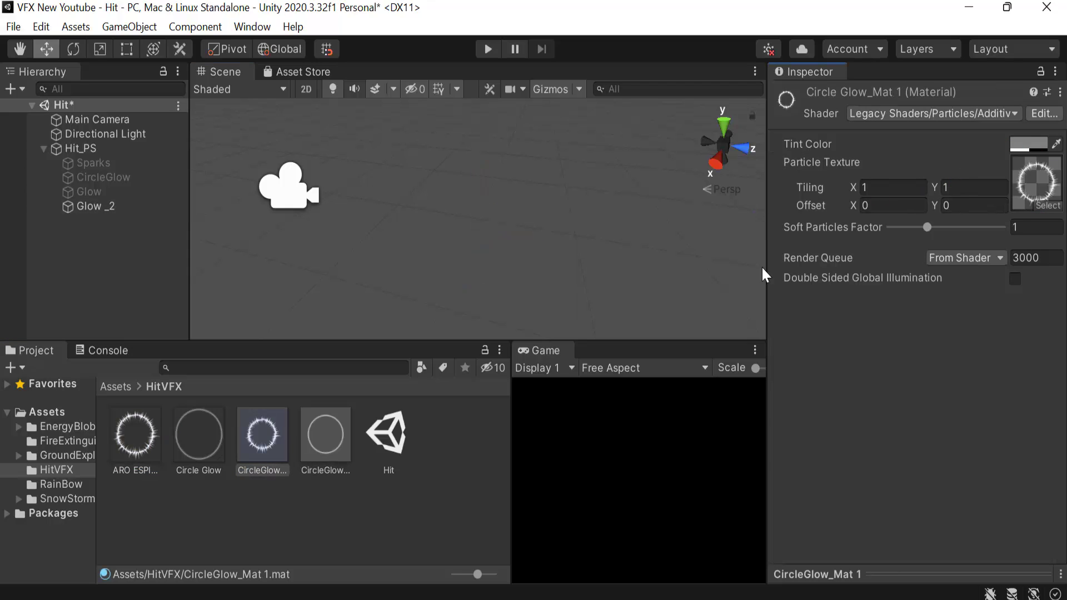
left_click(159, 211)
left_click(662, 184)
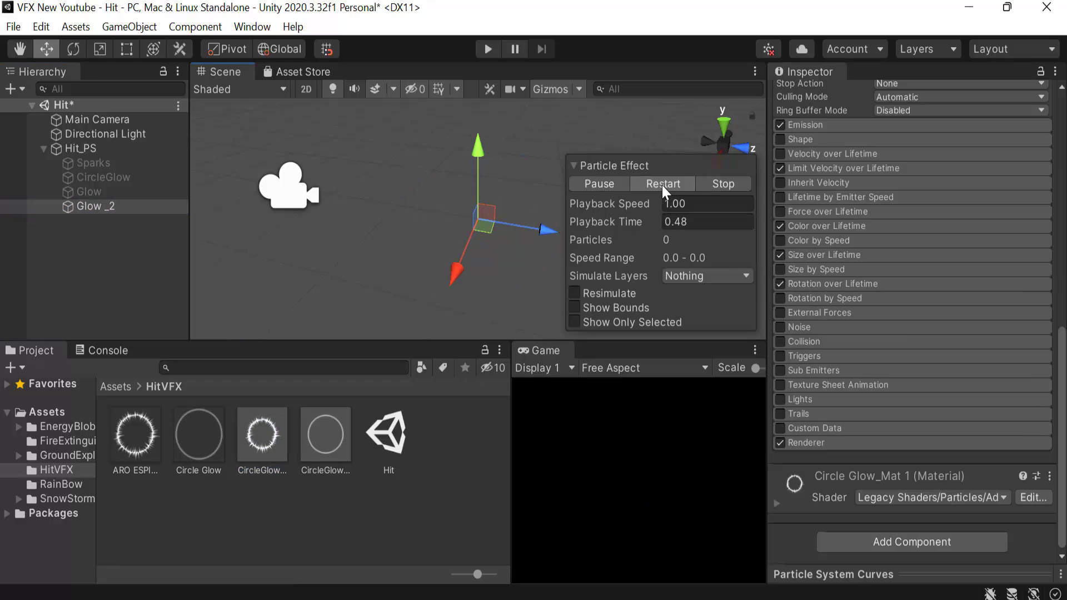
left_click(608, 182)
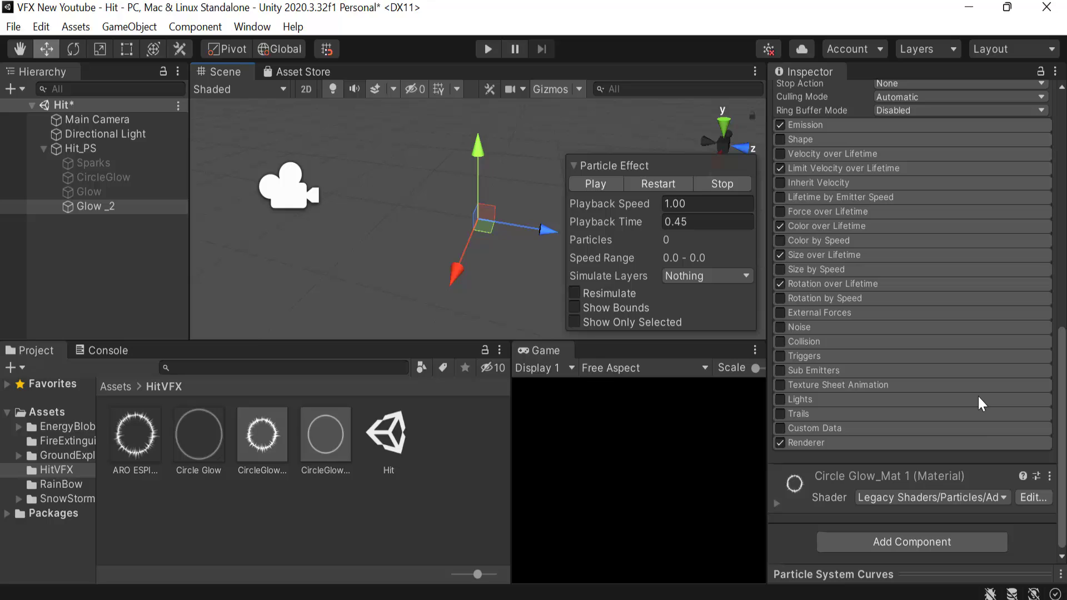
Step: Set Glow _2's Emission burst count to 5
scroll(890, 167, "up", 5)
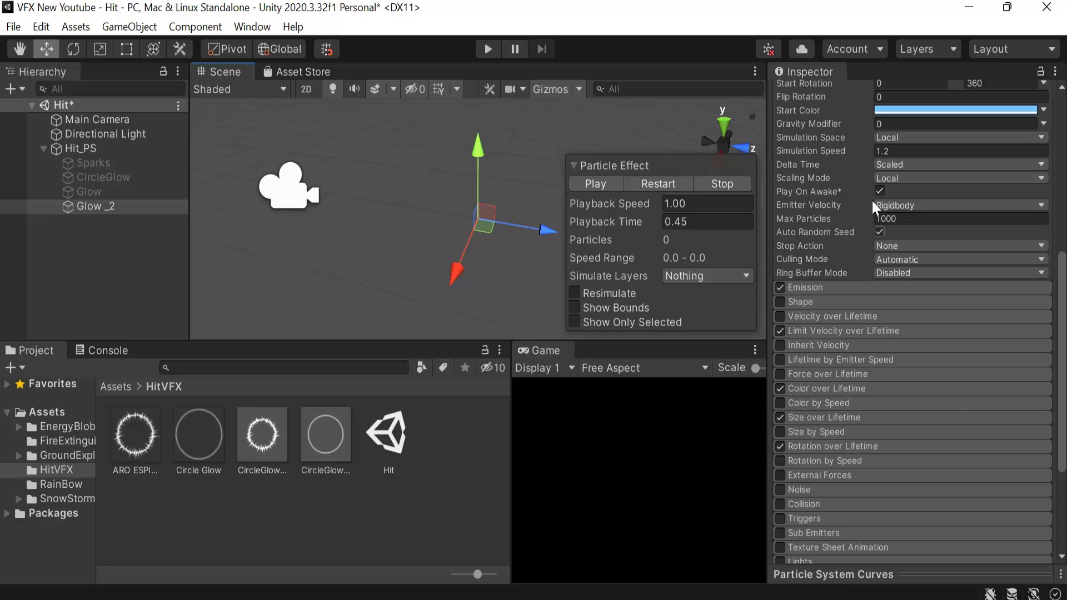
left_click(869, 291)
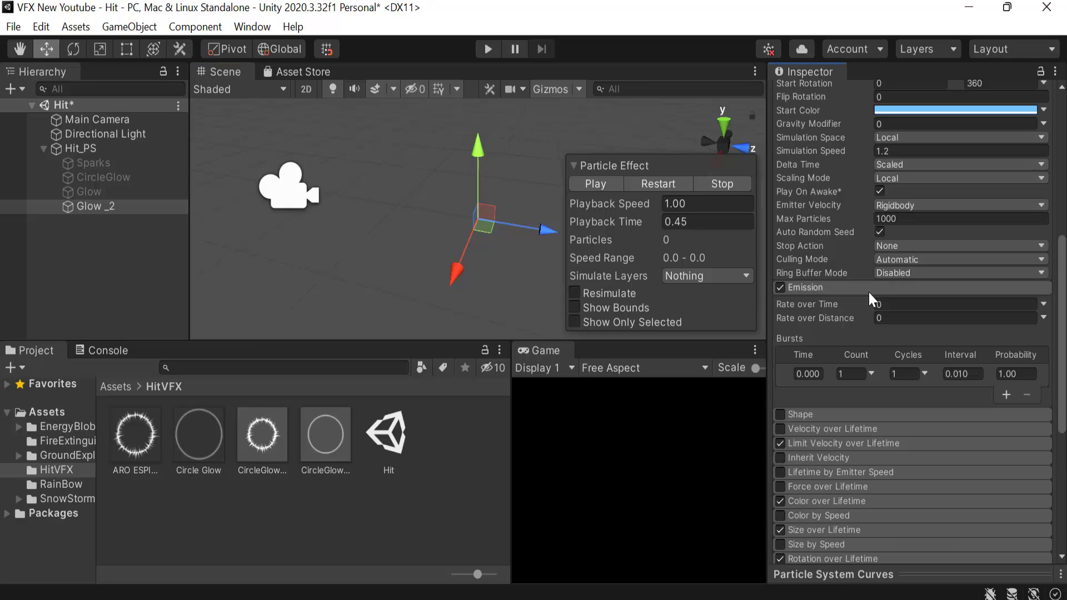
left_click(858, 375)
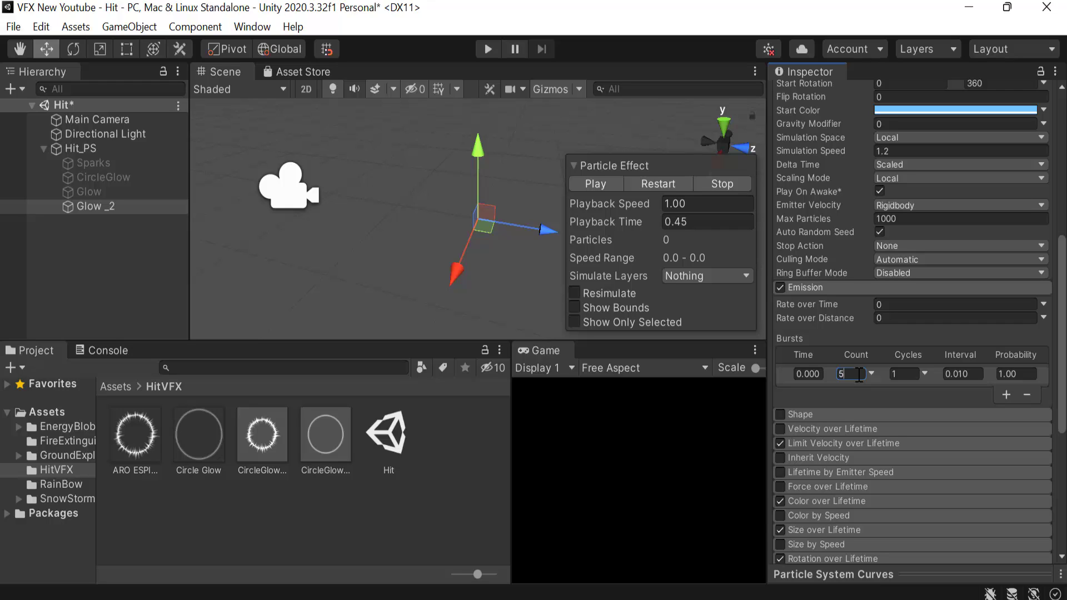
left_click(817, 288)
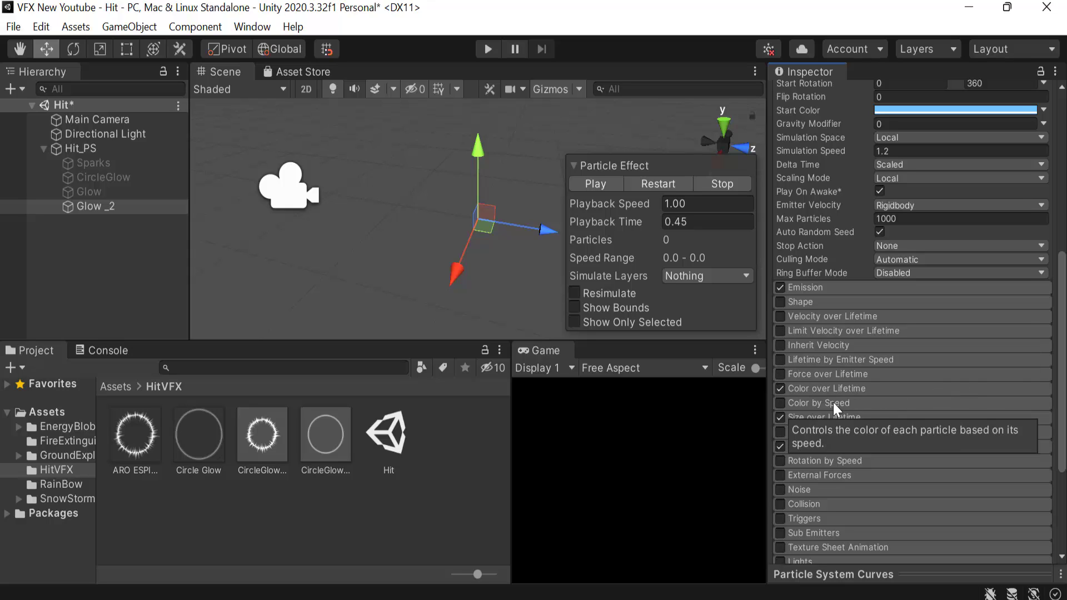
Step: Make Glow _2's Size over Lifetime a linear curve growing from 0 to 1
left_click(839, 417)
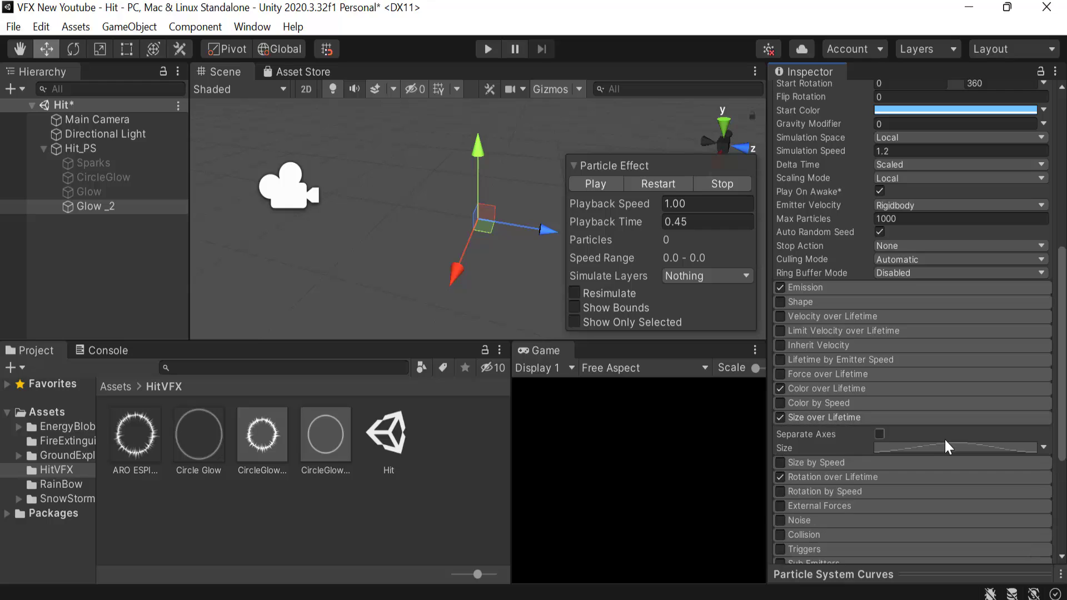
left_click(997, 571)
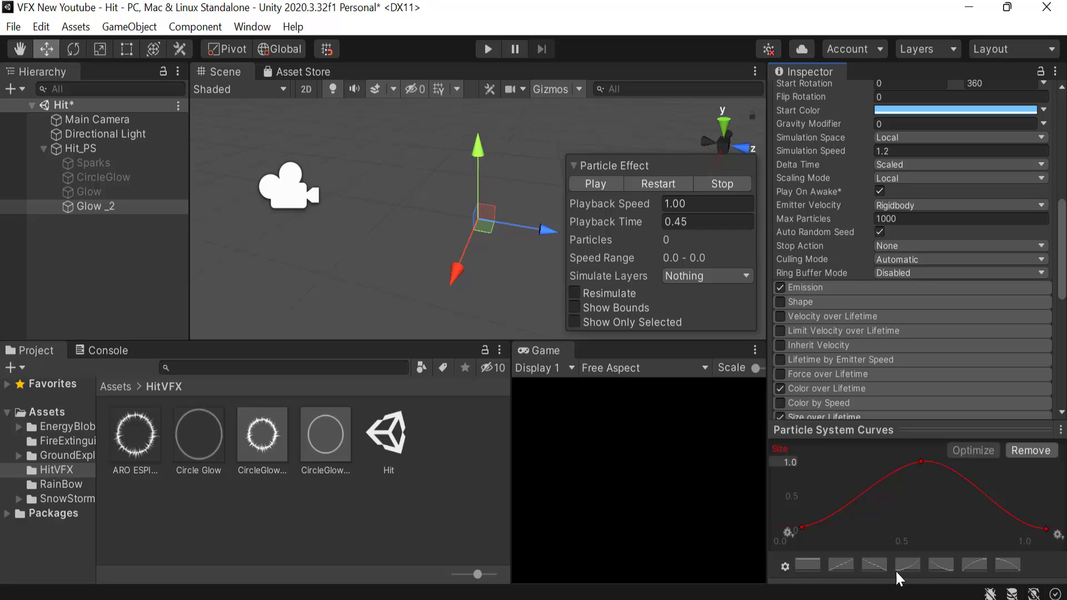
left_click(840, 566)
left_click(923, 432)
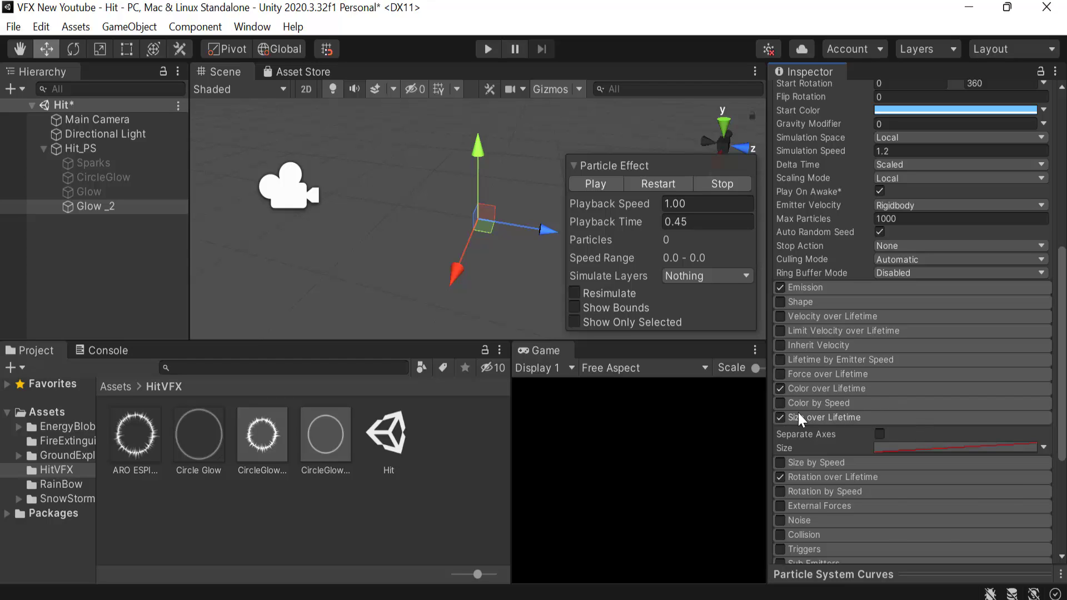
Step: Set Rotation over Lifetime angular velocity random between -360 and 360, and save the scene
scroll(839, 384, "down", 3)
left_click(813, 284)
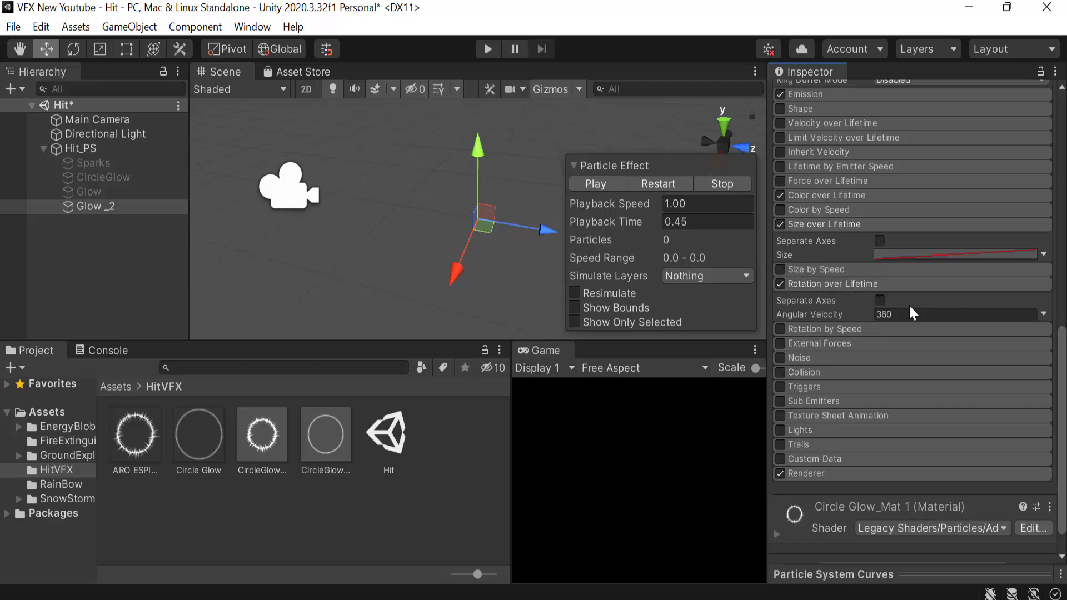
left_click(1044, 314)
left_click(1021, 384)
left_click(896, 314)
type("-")
key("ctrl+s")
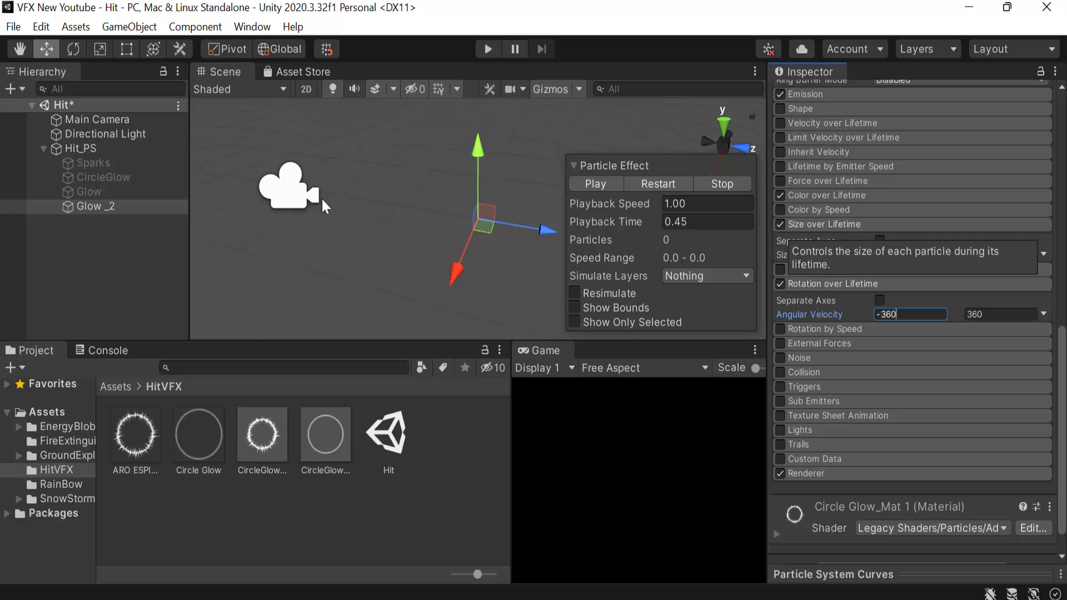
Step: Save and replay the combined four-layer effect, then select the Sparks layer
left_click(158, 166, "shift")
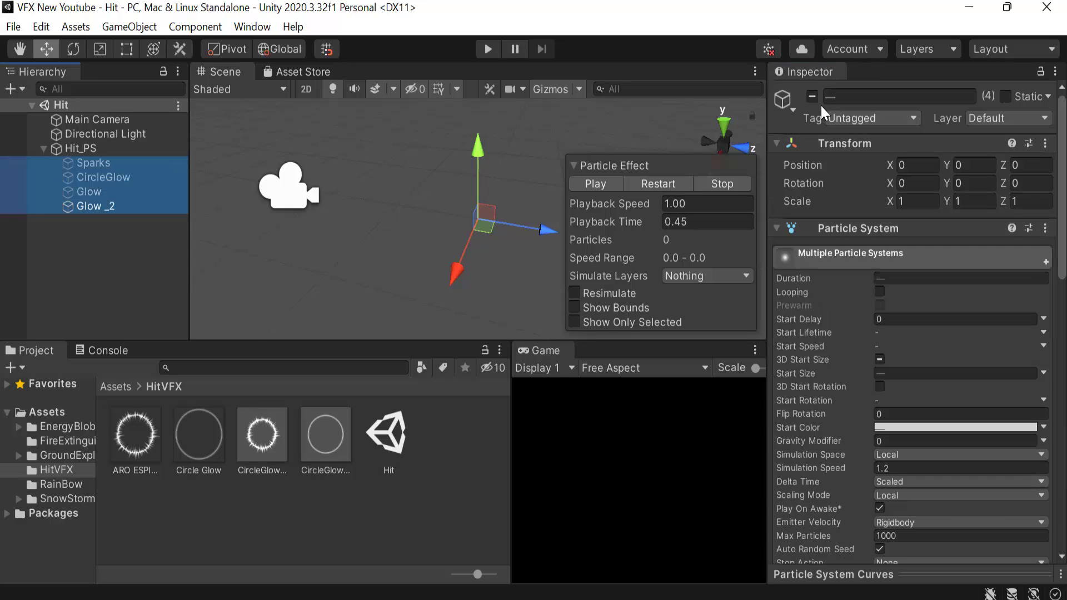
key("ctrl+s")
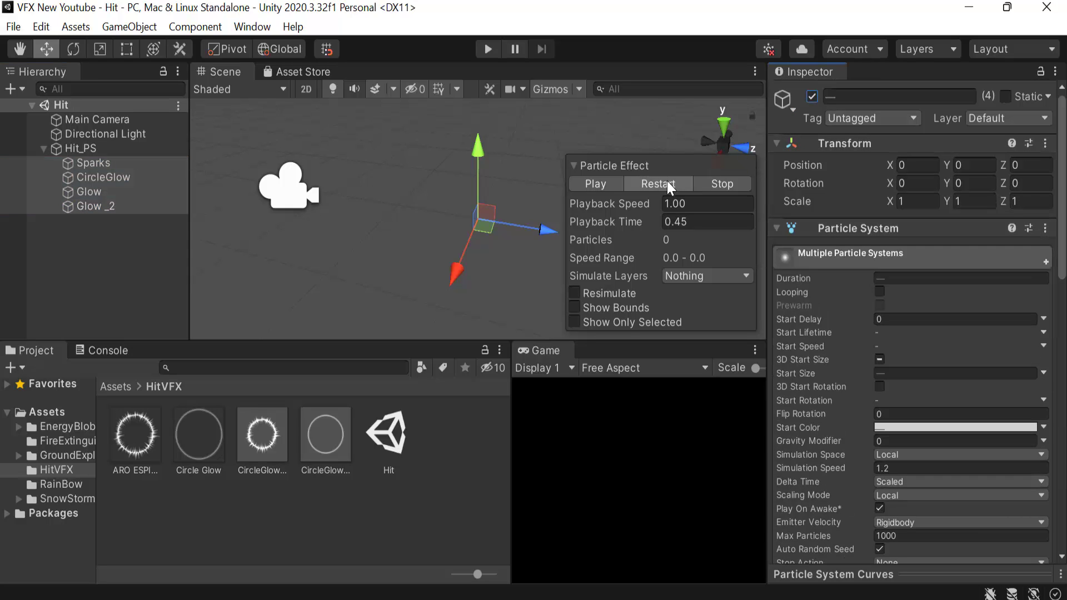
left_click(668, 181)
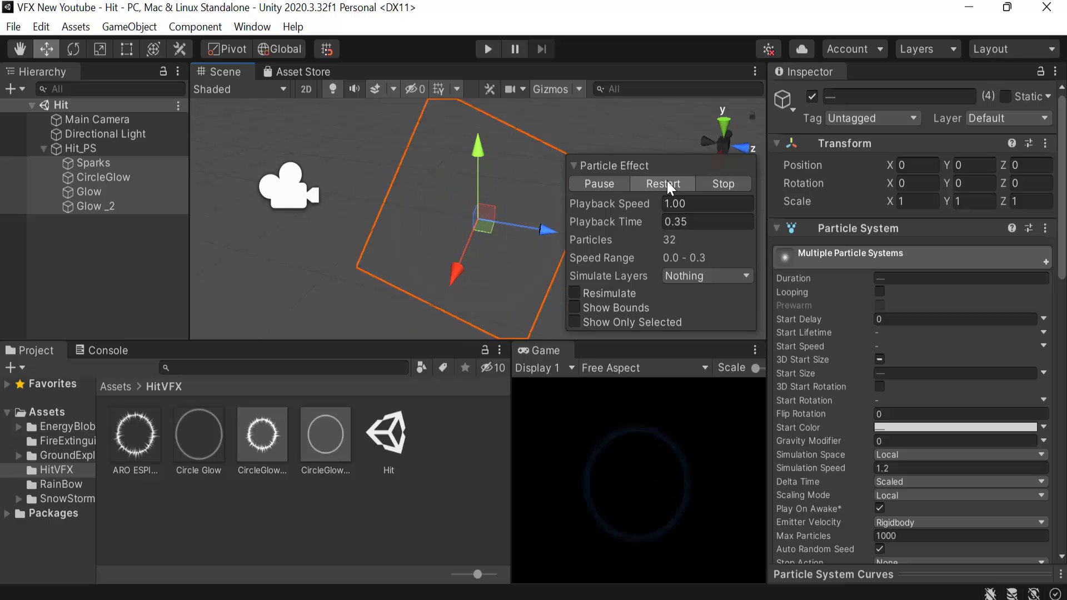
left_click(667, 184)
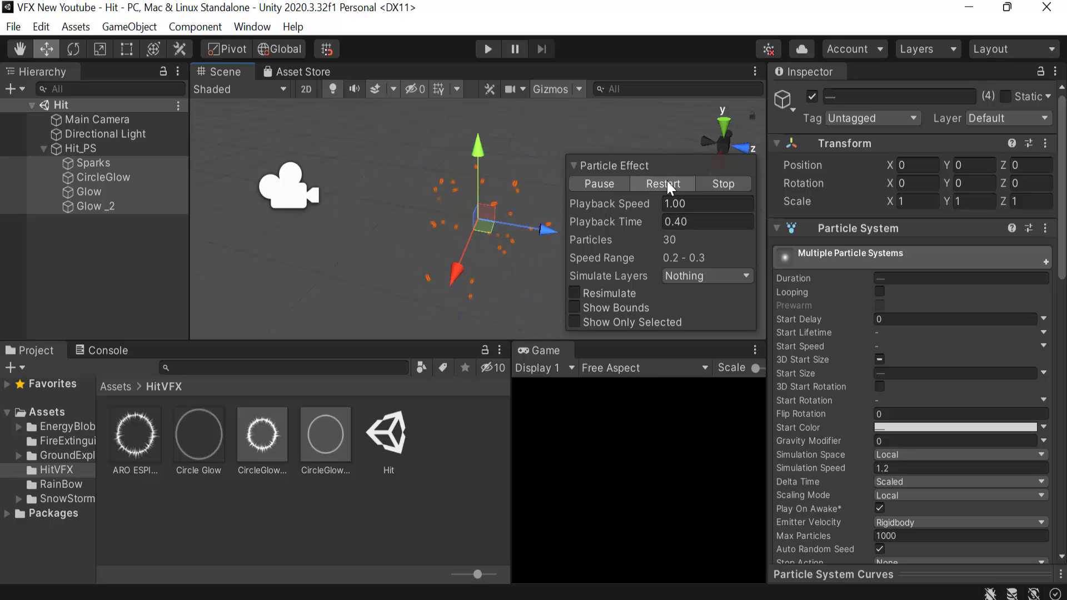
left_click(667, 184)
left_click(667, 181)
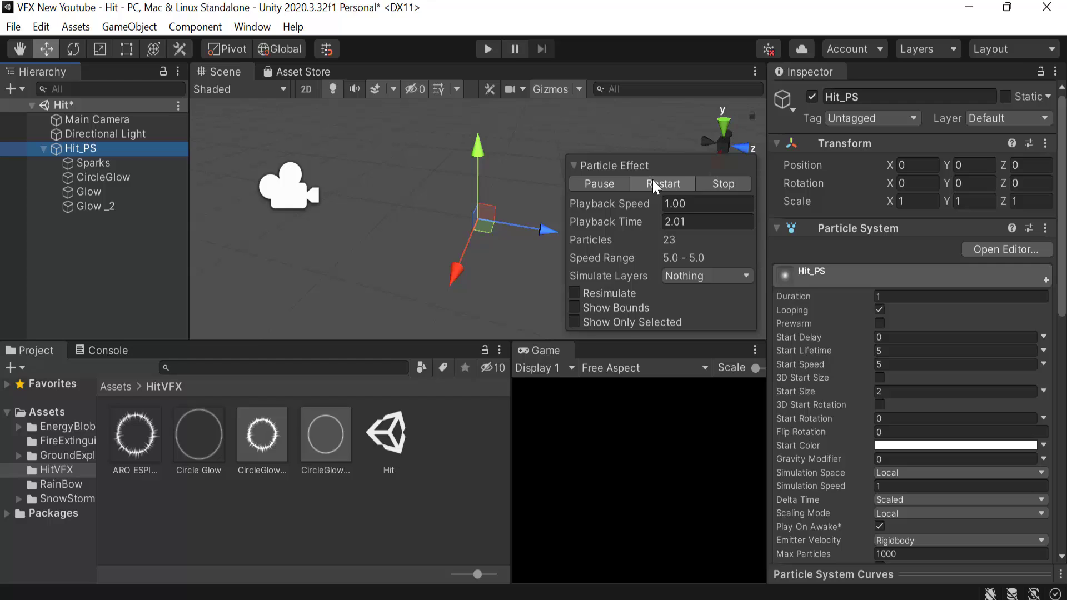
key("ctrl+z")
left_click(608, 181)
left_click(117, 164)
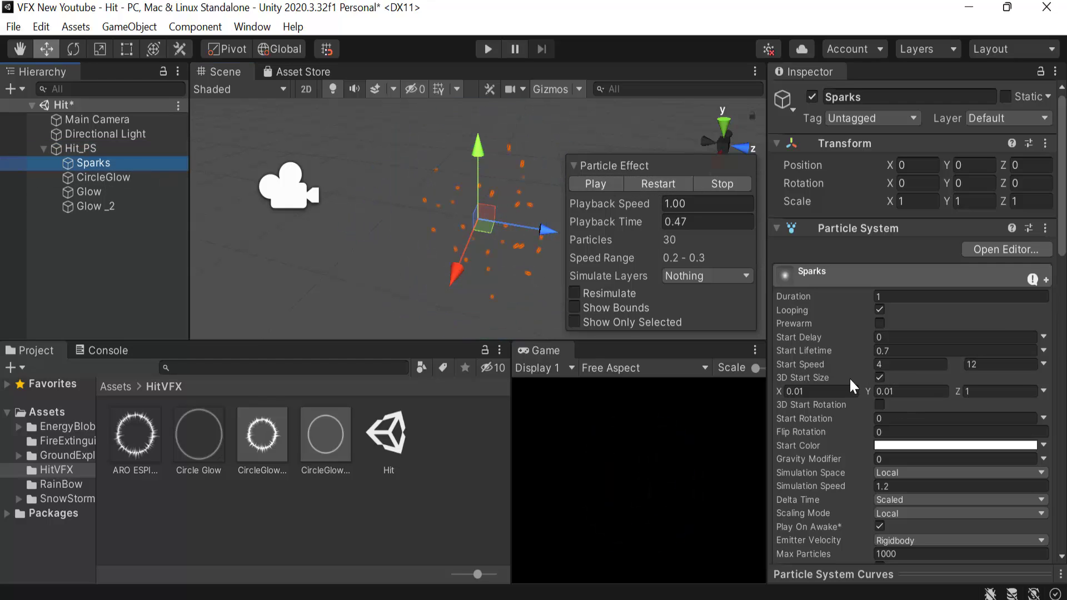
Step: Try a 0.2 by 0.2 start size for Sparks and replay the burst
left_click(800, 391)
type("0.2")
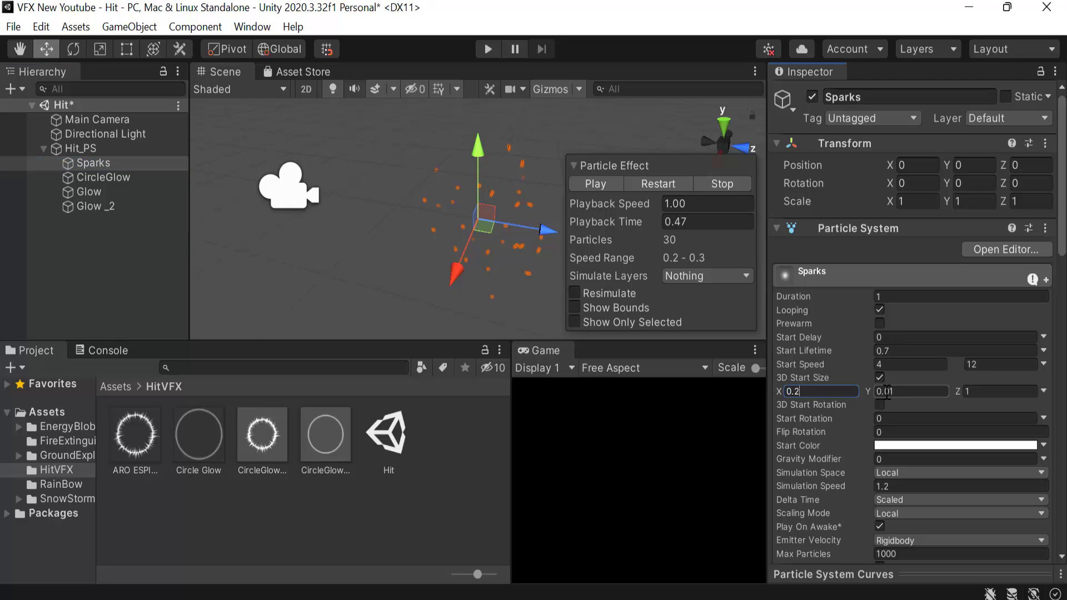
left_click(897, 392)
type("0.2")
left_click(645, 178)
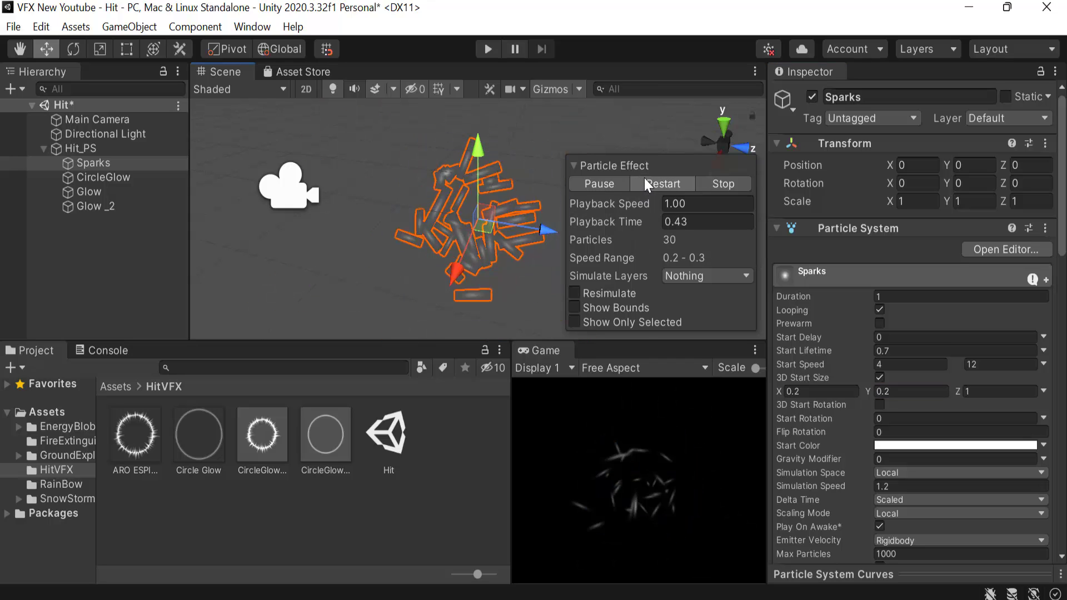
left_click(645, 178)
left_click(645, 178)
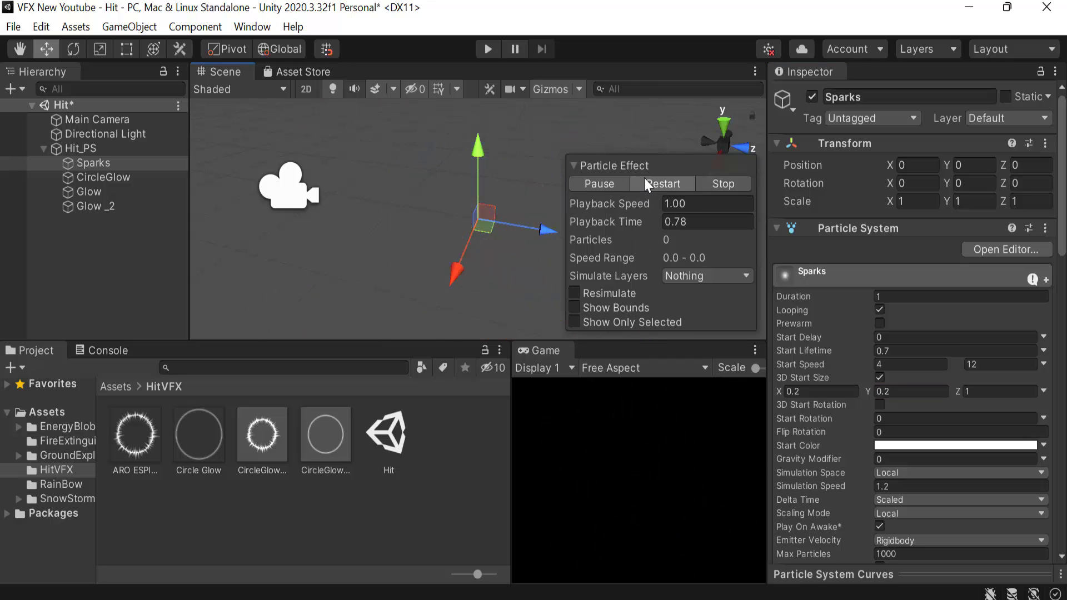
left_click(645, 178)
left_click(644, 178)
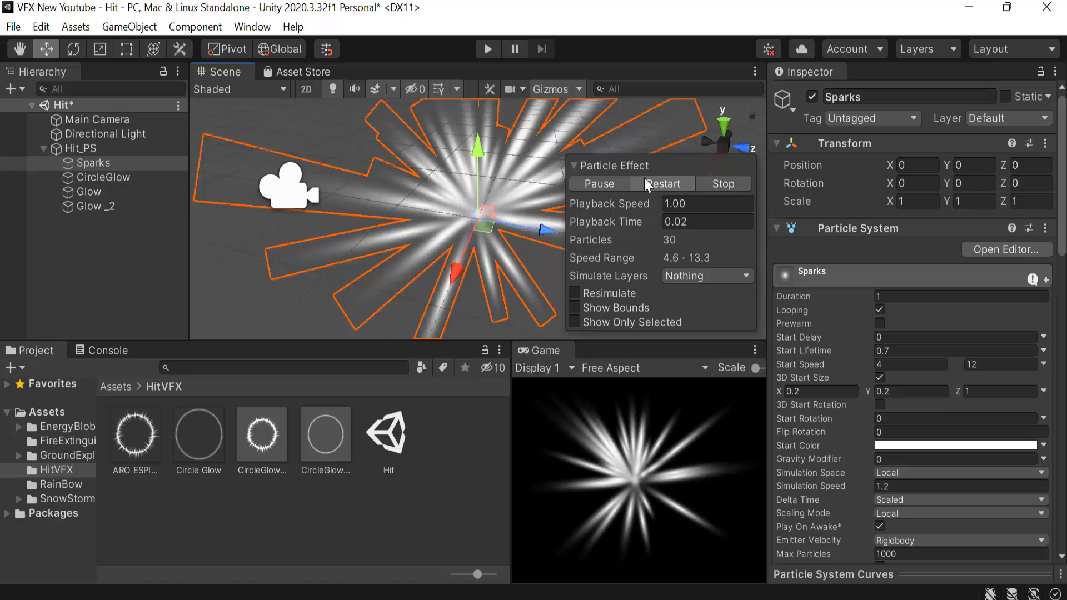
Step: Narrow the Sparks start size to 0.1 by 0.1 and replay the burst
left_click(804, 393)
type("0.1")
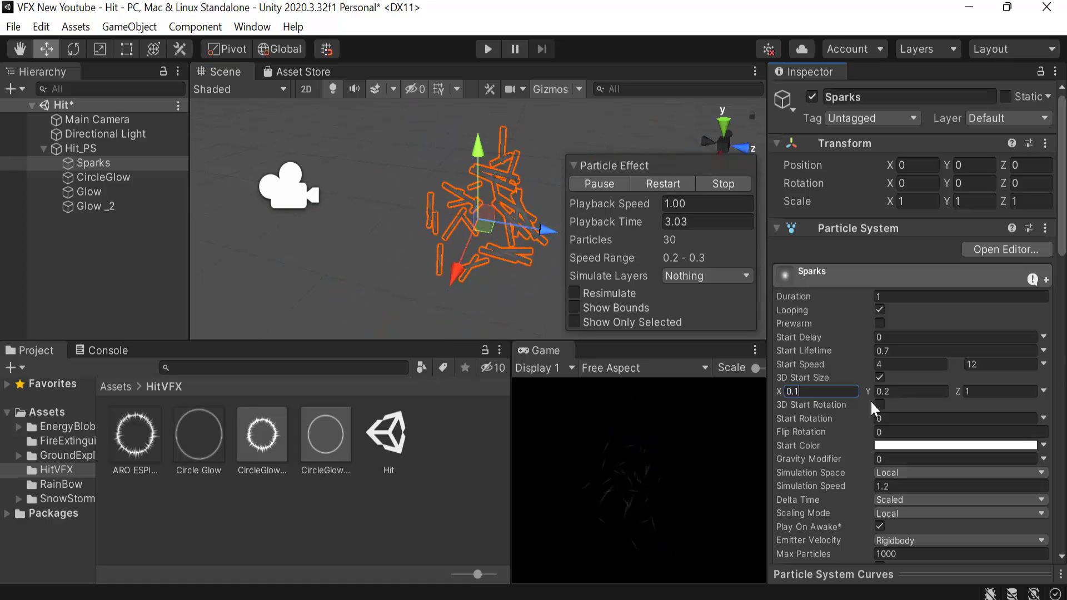
left_click(890, 392)
type("0.1")
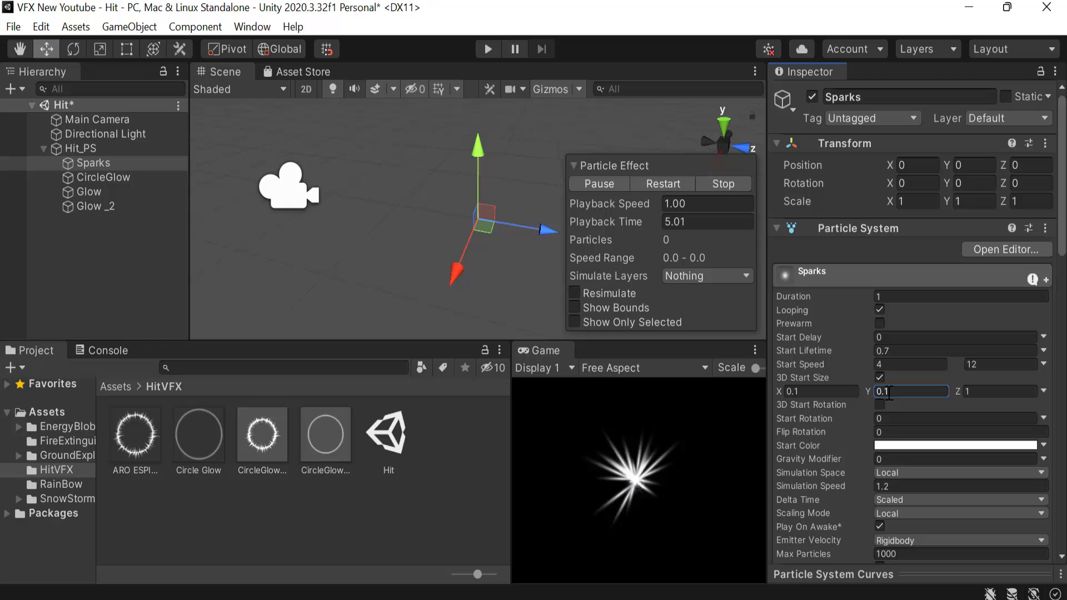
left_click(649, 188)
left_click(652, 188)
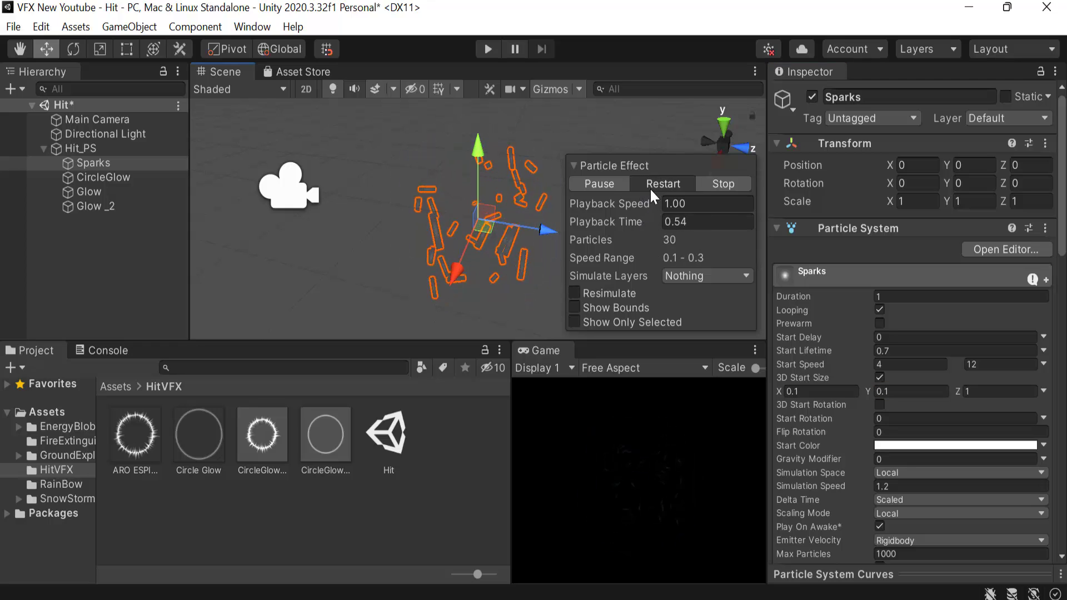
Step: Tint the Sparks start colour pale light blue (B7F8FF) and replay the effect
left_click(1008, 446)
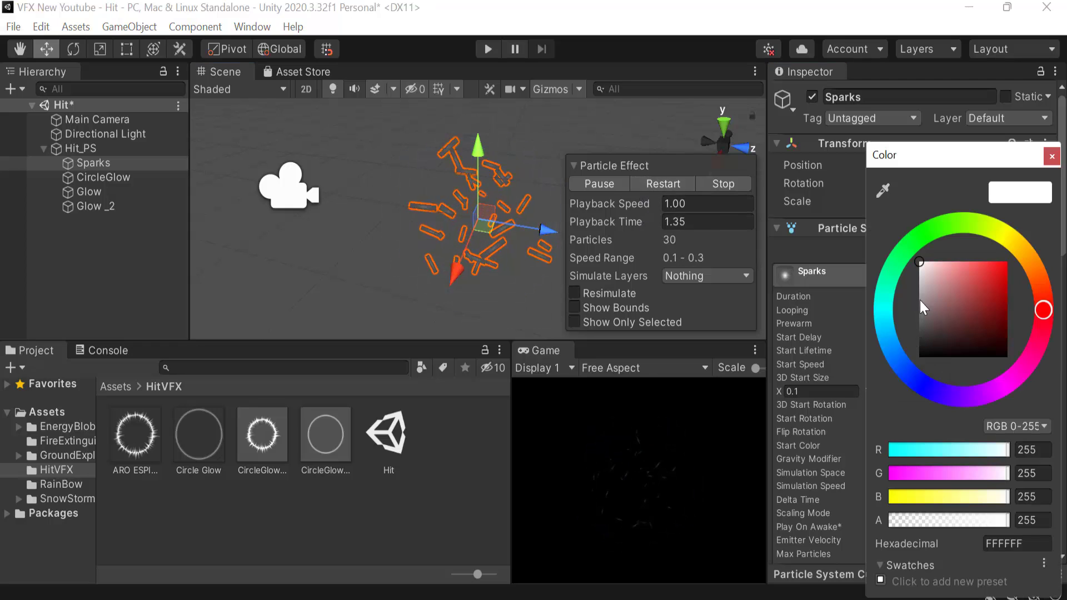
left_click(885, 319)
left_click_drag(965, 272, 945, 261)
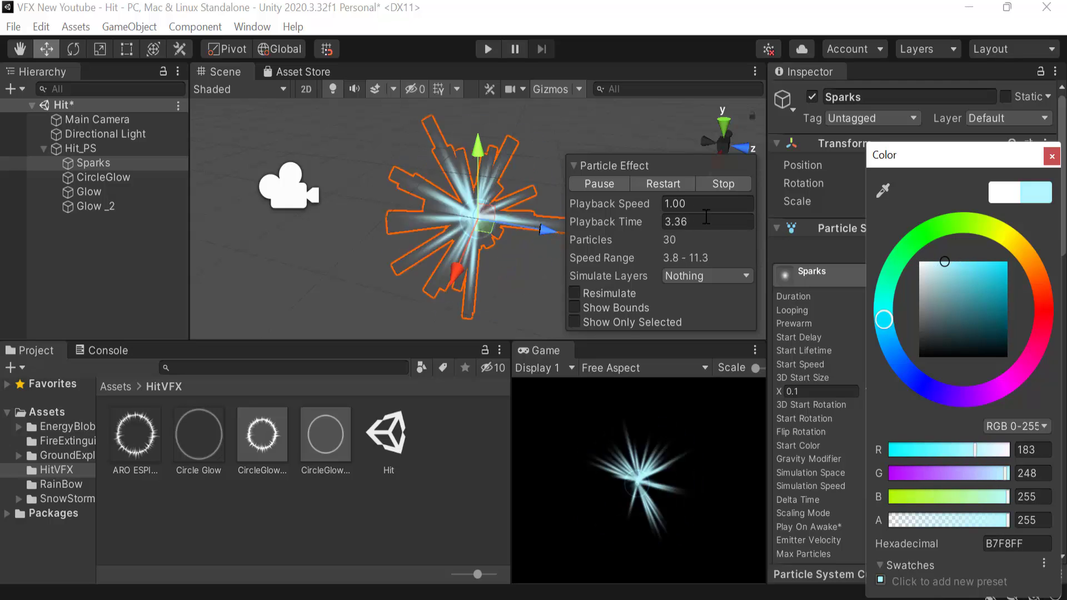
left_click(672, 191)
left_click(670, 188)
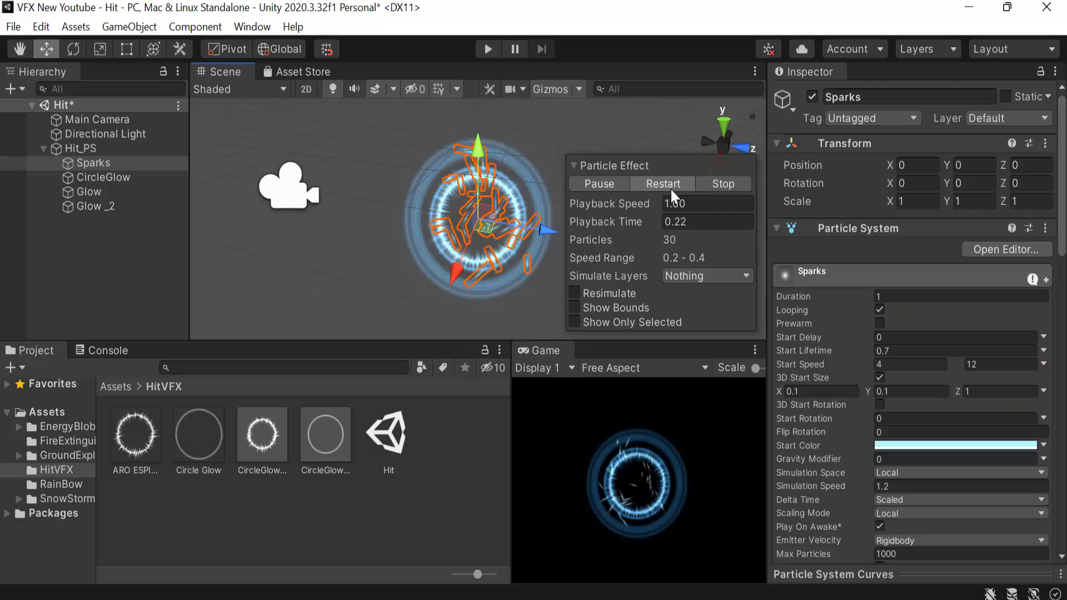
left_click(671, 191)
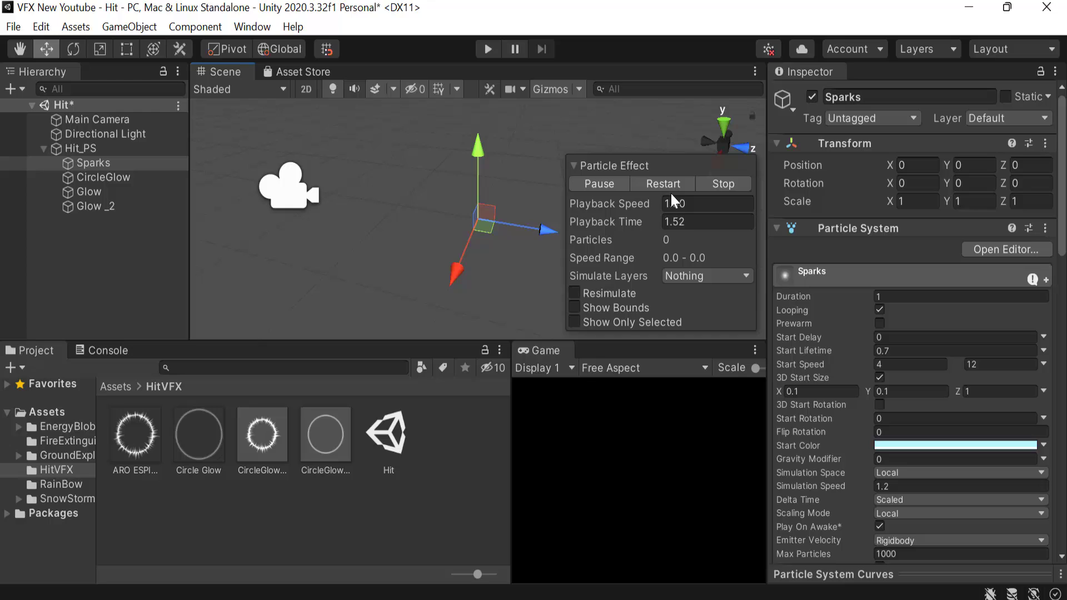
Step: Enter Play mode to watch the blue ring-and-spark hit effect in the maximized Game view
left_click(488, 49)
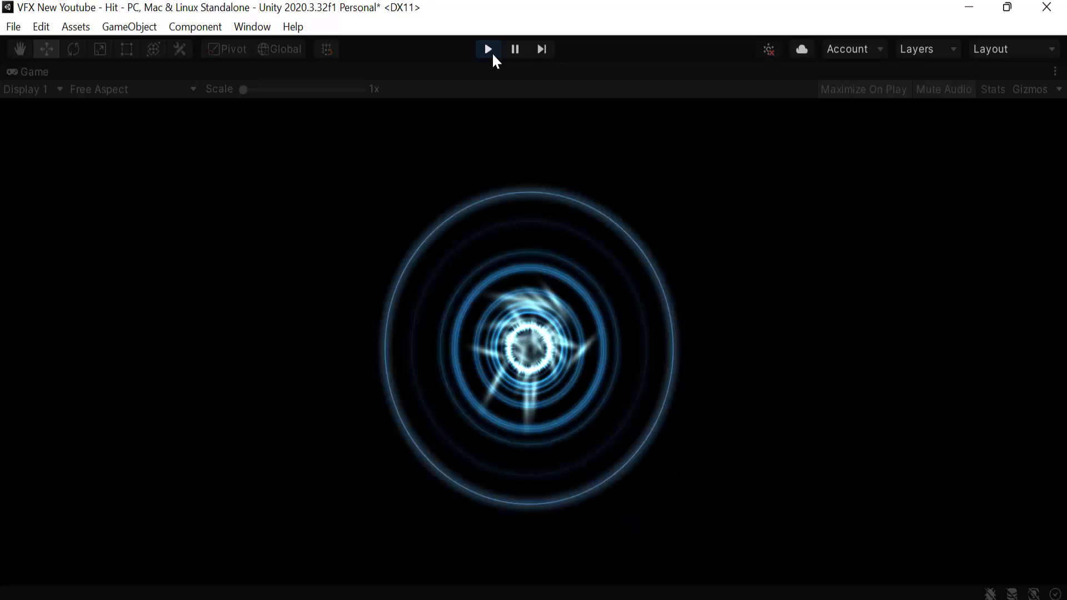